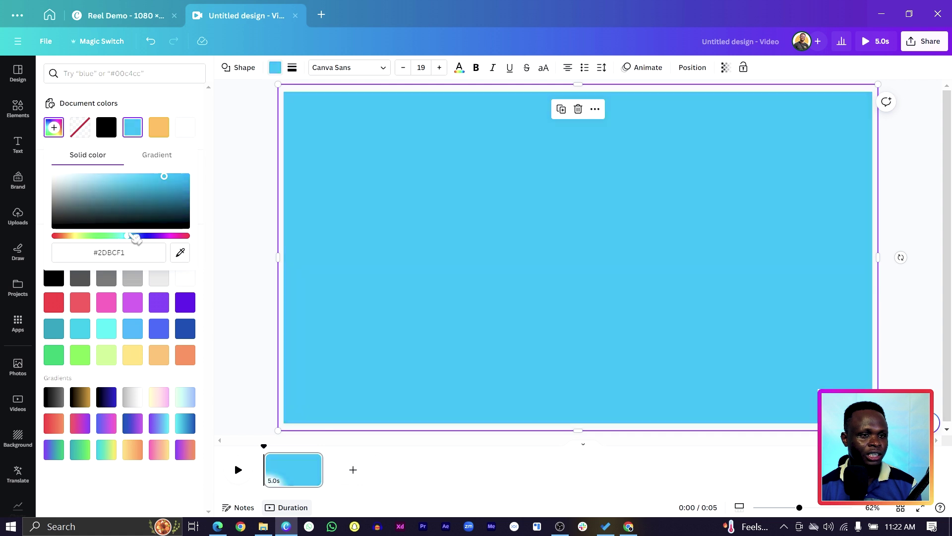
Fill the full-page background rectangle with the blue-violet colour #583DDB
left_click_drag(171, 185, 151, 181)
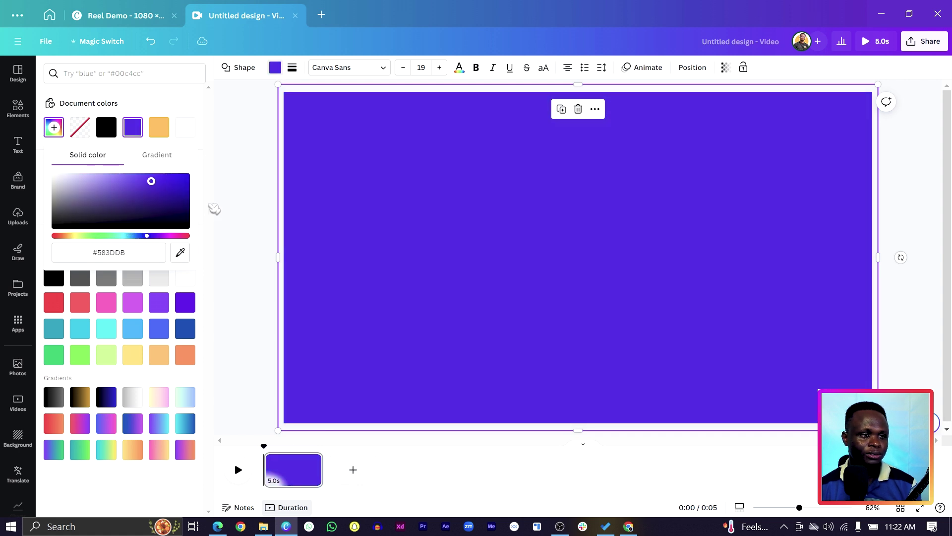
left_click(237, 212)
Add the uploaded photo of the man with crossed arms in front of the gabled building to the page
left_click(22, 115)
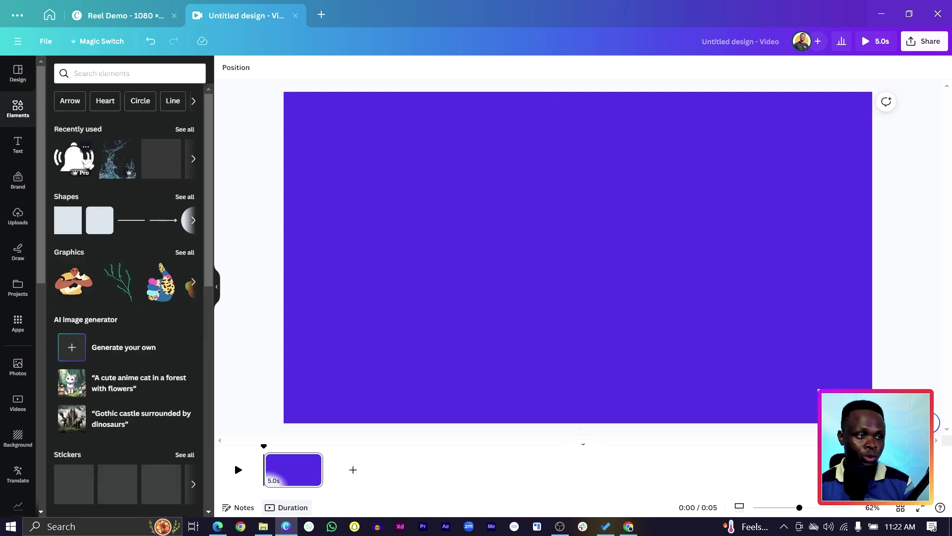
left_click(22, 218)
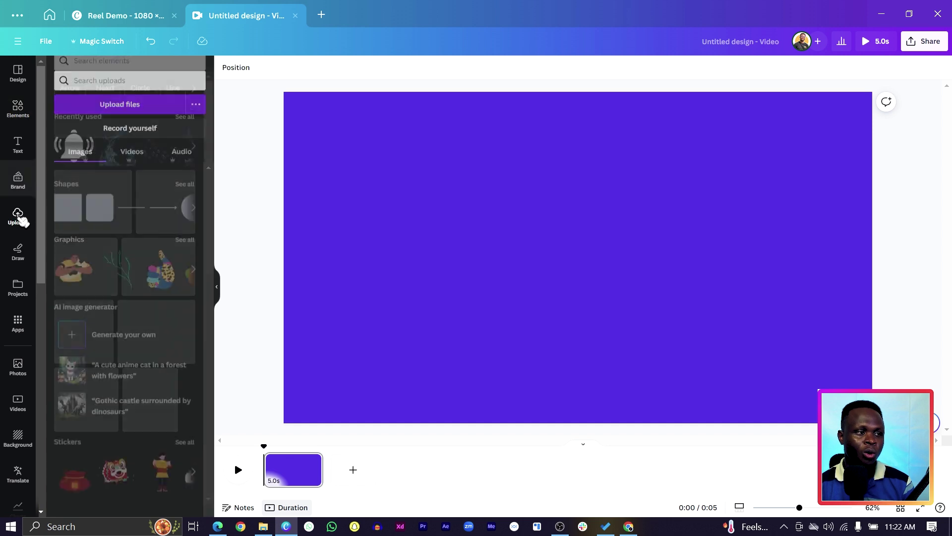
left_click(85, 210)
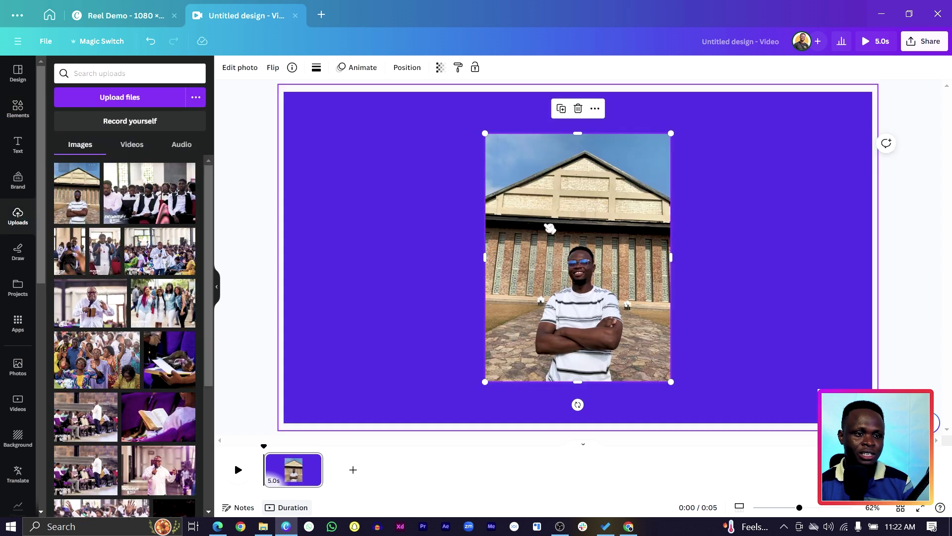
Crop the sky and roof off the upper part of the photo and enlarge it over most of the page
left_click_drag(594, 132, 592, 230)
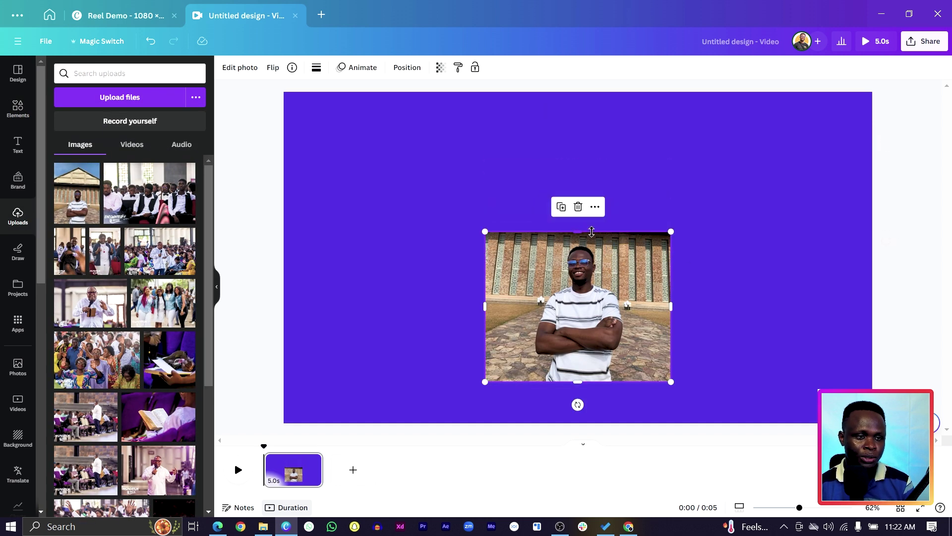
left_click_drag(670, 231, 794, 149)
left_click_drag(676, 251, 687, 240)
Remove the photo's background so only the man remains
left_click(239, 70)
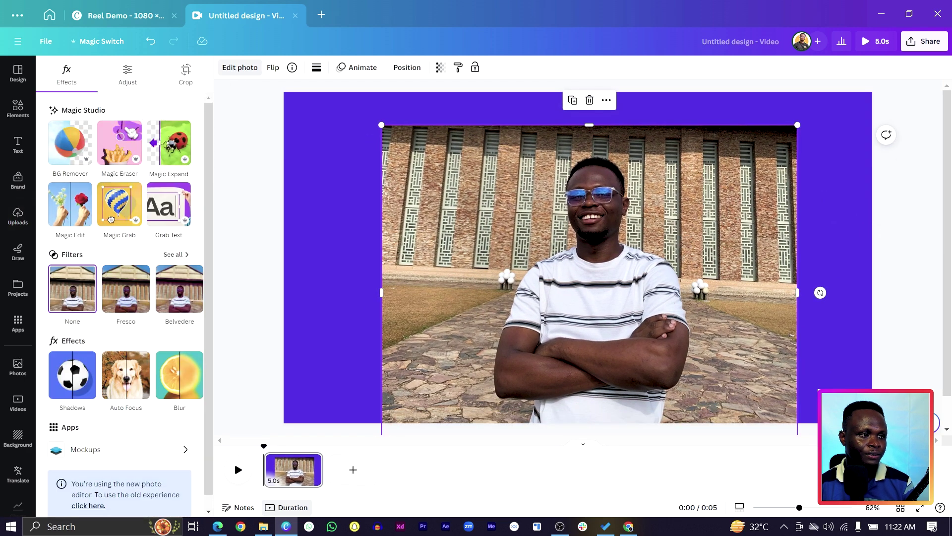
left_click(75, 157)
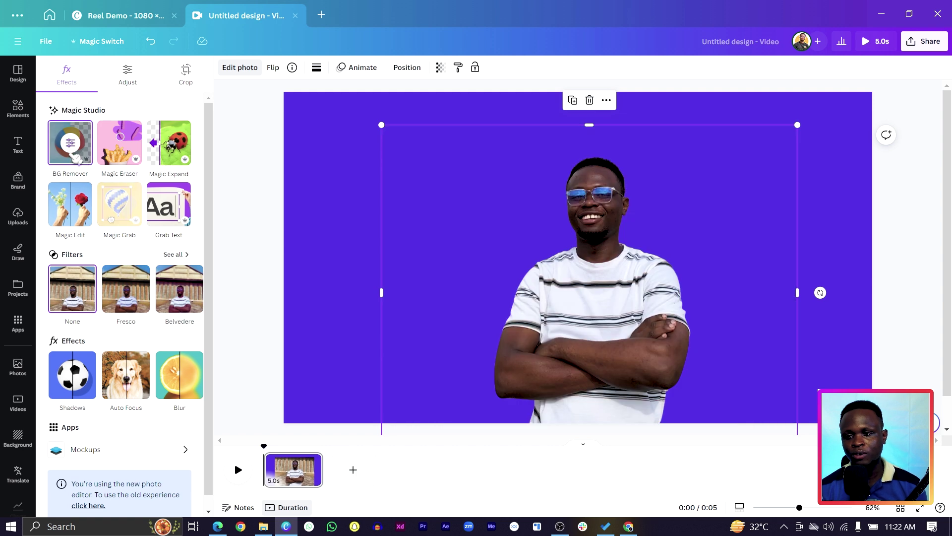
Enlarge the cut-out man and place him in the middle of the page, with his arms at the lower edge
left_click_drag(584, 394, 585, 371)
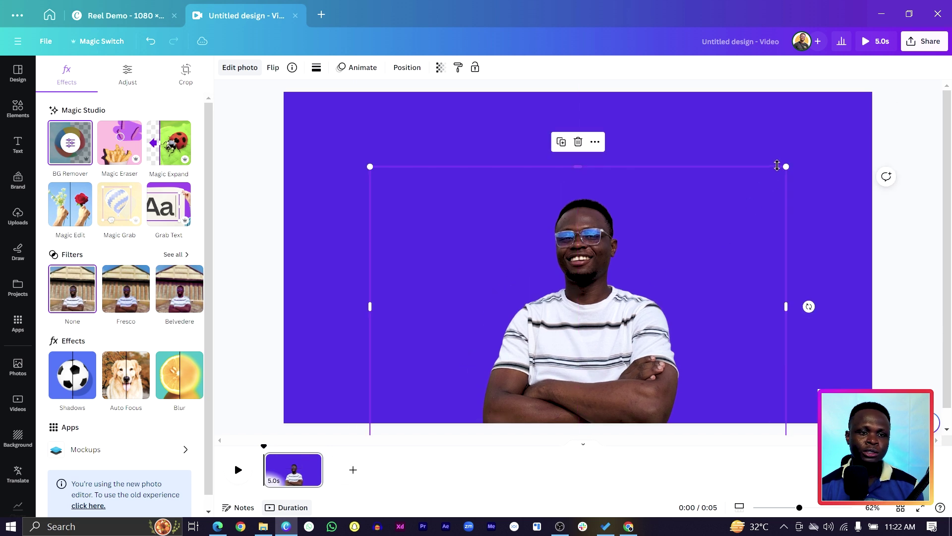
left_click_drag(789, 167, 860, 122)
left_click_drag(749, 237, 720, 232)
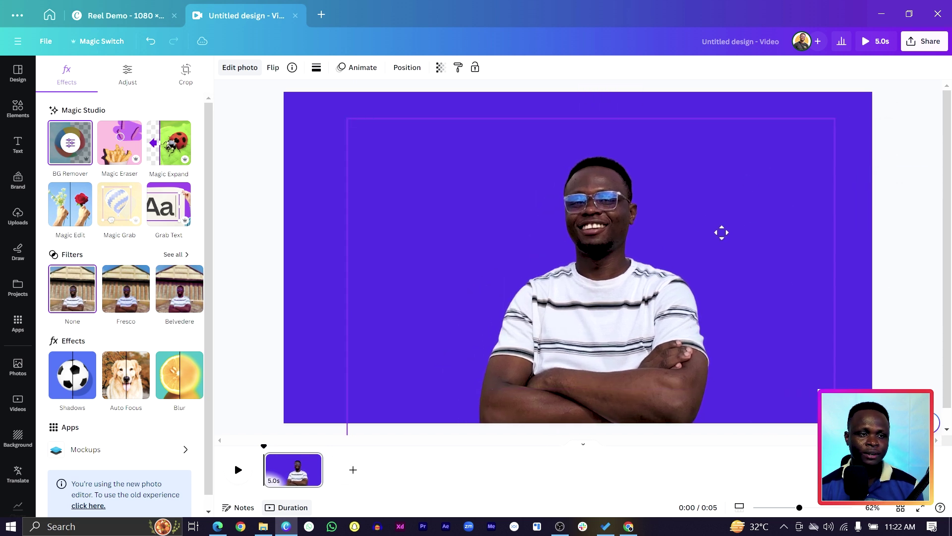
Crop the empty side and upper margins of the cut-out photo close to the man
left_click_drag(347, 301, 457, 325)
left_click_drag(591, 119, 584, 140)
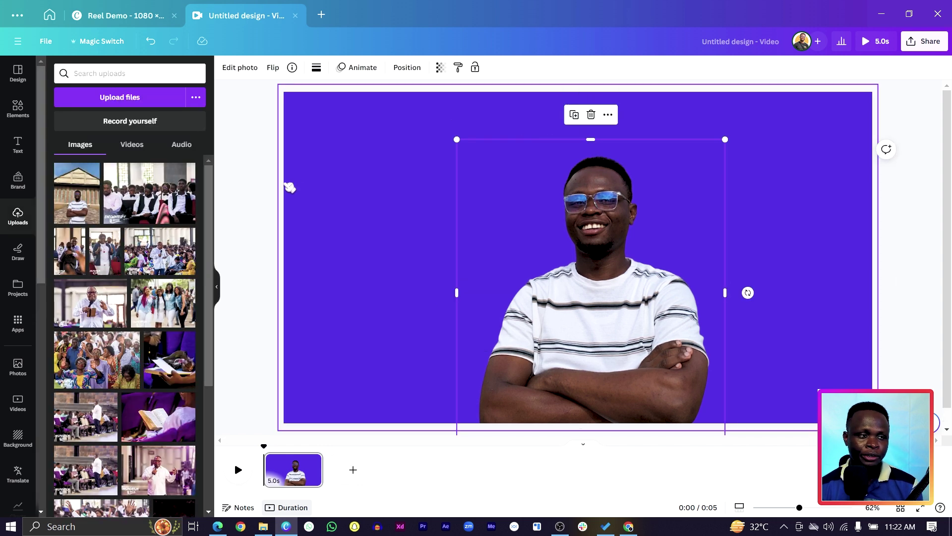
left_click(245, 187)
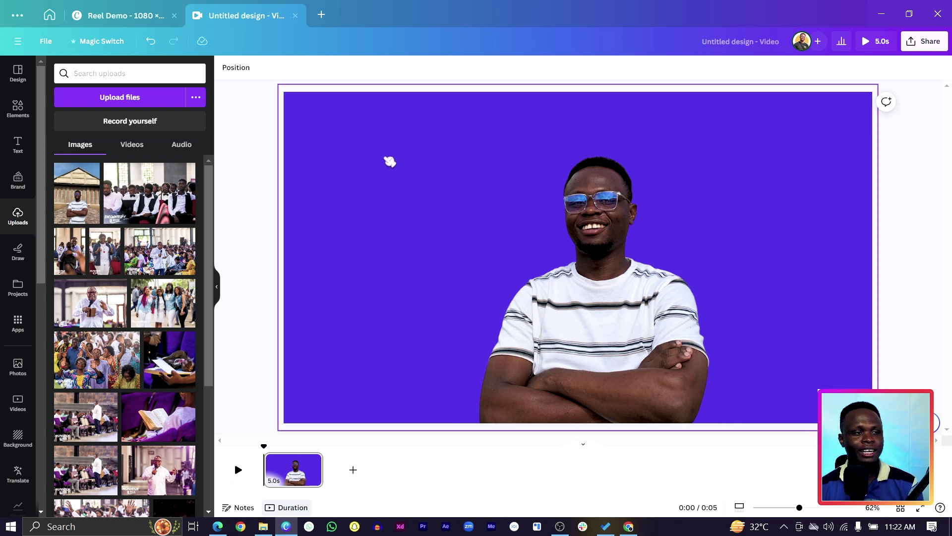
Adjust the man's photo to brightness 13, contrast 11, saturation 26 and vibrance 24
left_click(621, 193)
left_click(238, 70)
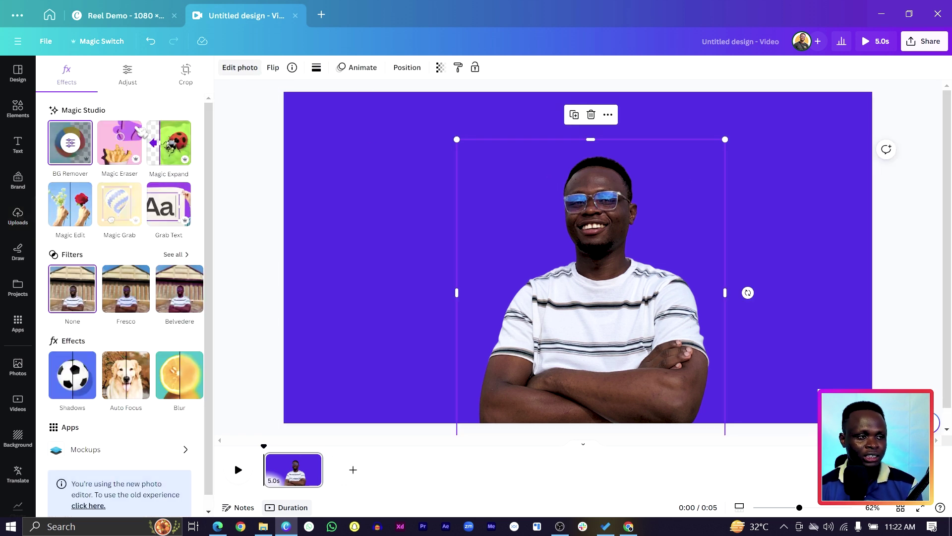
left_click(128, 71)
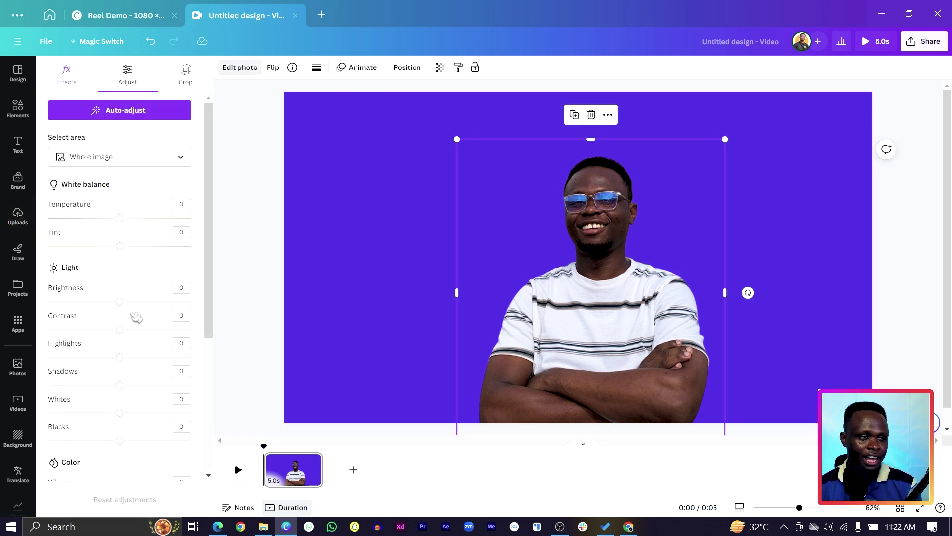
left_click_drag(120, 302, 132, 333)
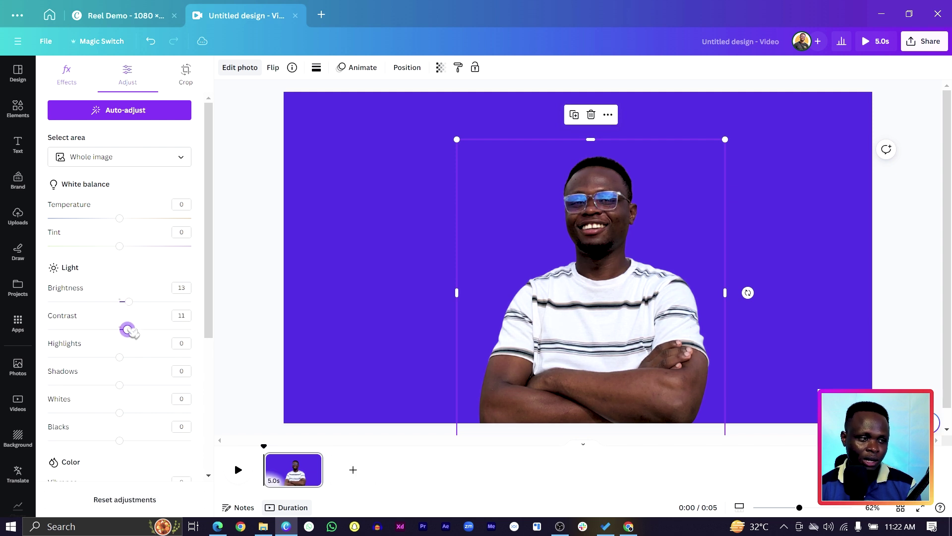
scroll(132, 351, "down", 3)
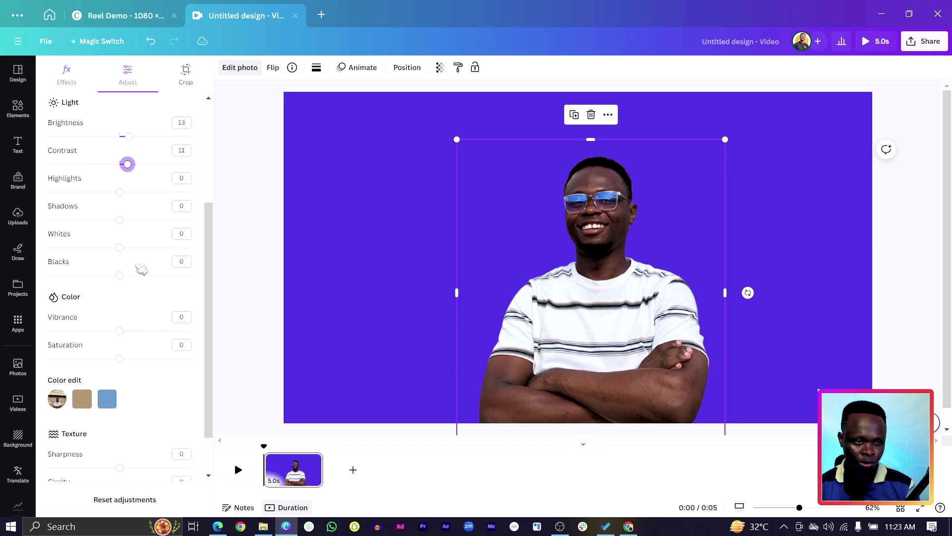
left_click_drag(119, 359, 139, 358)
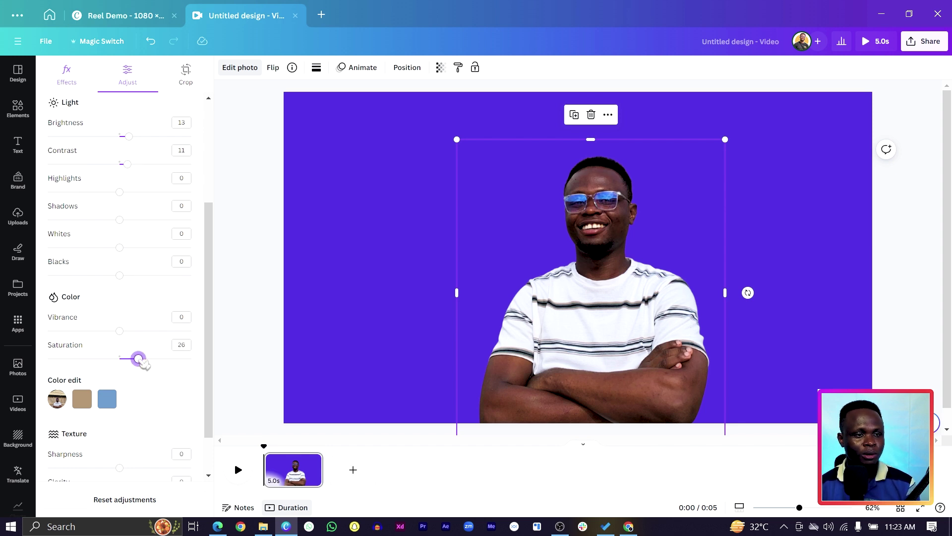
left_click_drag(123, 331, 142, 332)
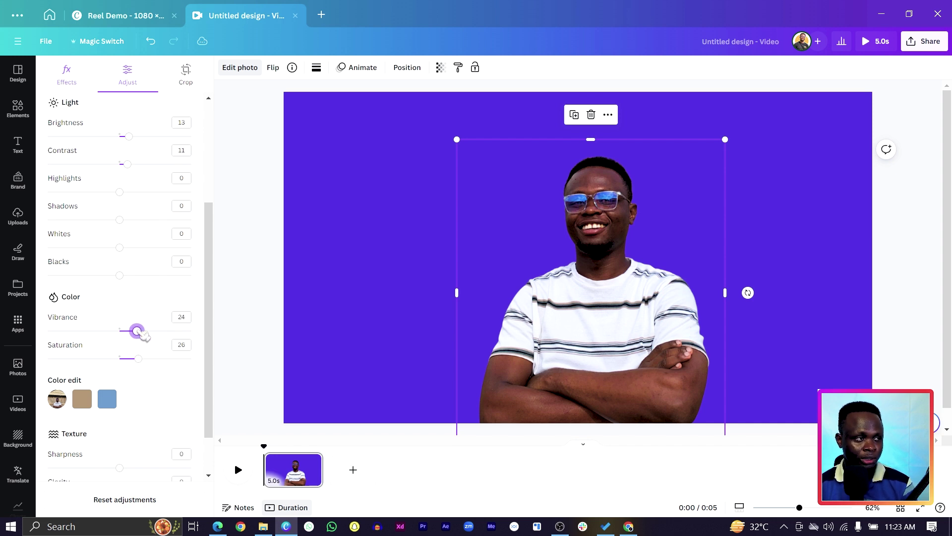
scroll(141, 307, "down", 2)
scroll(139, 320, "up", 5)
Apply the Classic filter from the Mono group to the man's photo and shift the photo slightly down
left_click(67, 75)
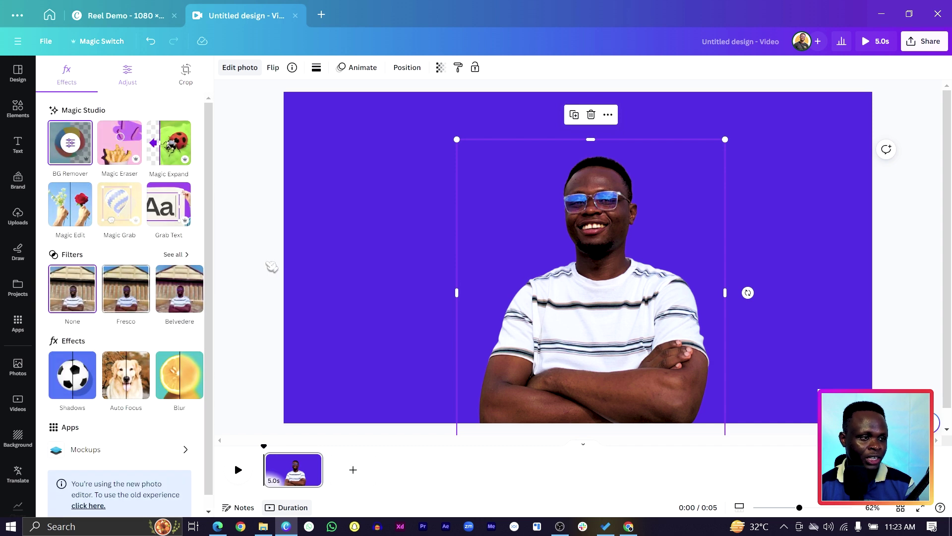
left_click(177, 255)
scroll(149, 322, "down", 8)
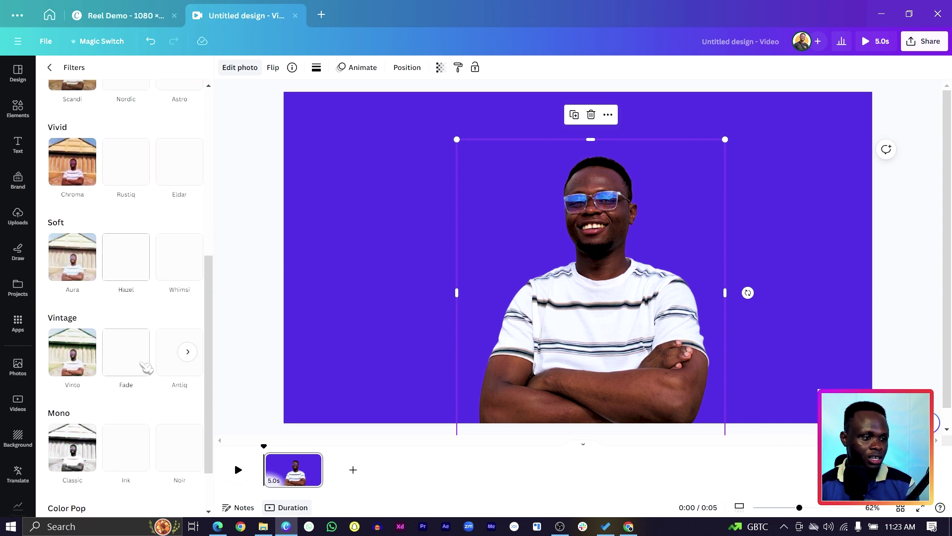
left_click(80, 387)
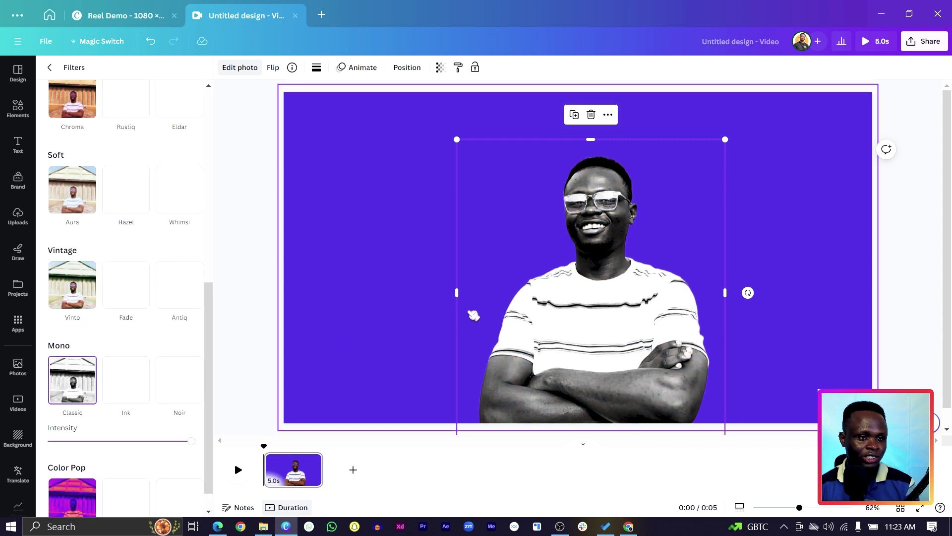
left_click_drag(534, 312, 529, 311)
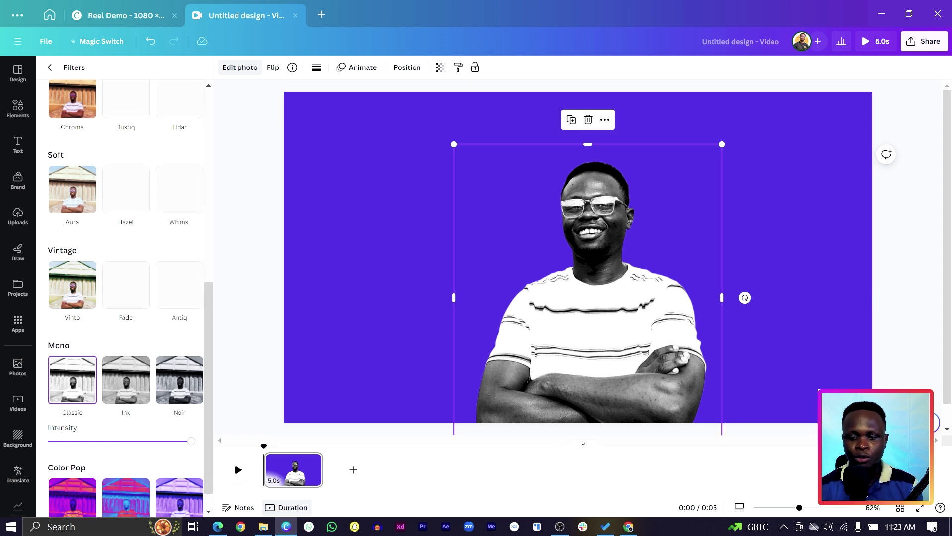
Add a text box enlarged to font size 127 that reads "GET INSPIRED GET MOTIVATED GET MOVING"
left_click(276, 206)
key("t")
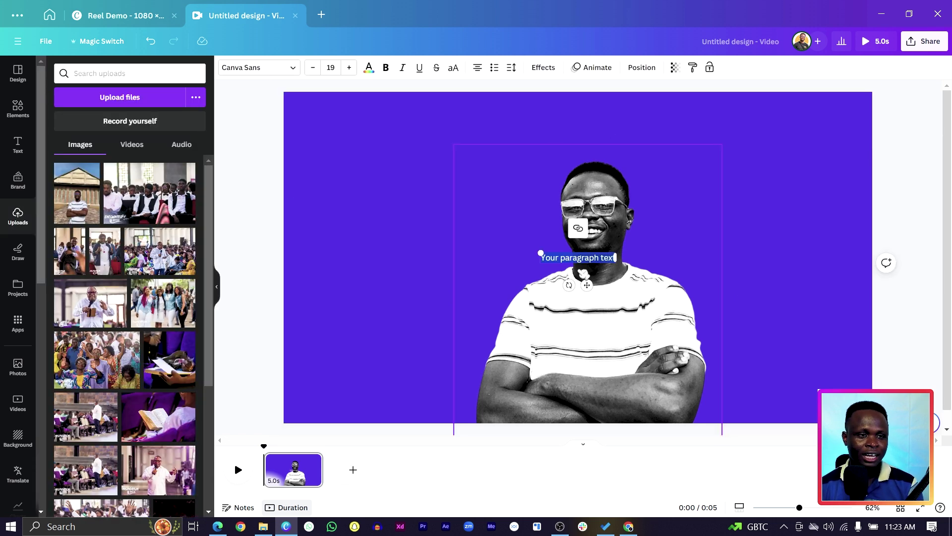
left_click_drag(539, 253, 337, 127)
double_click(490, 269)
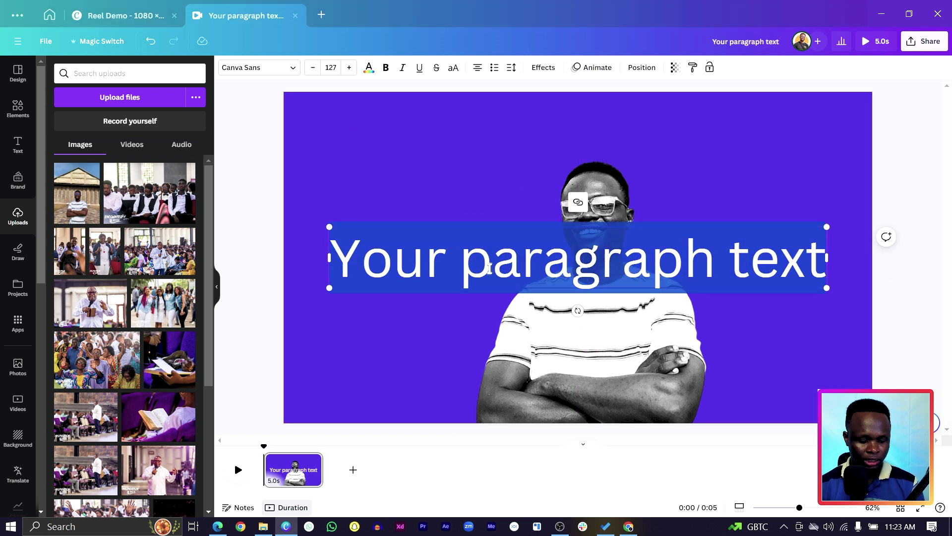
type("GET INST")
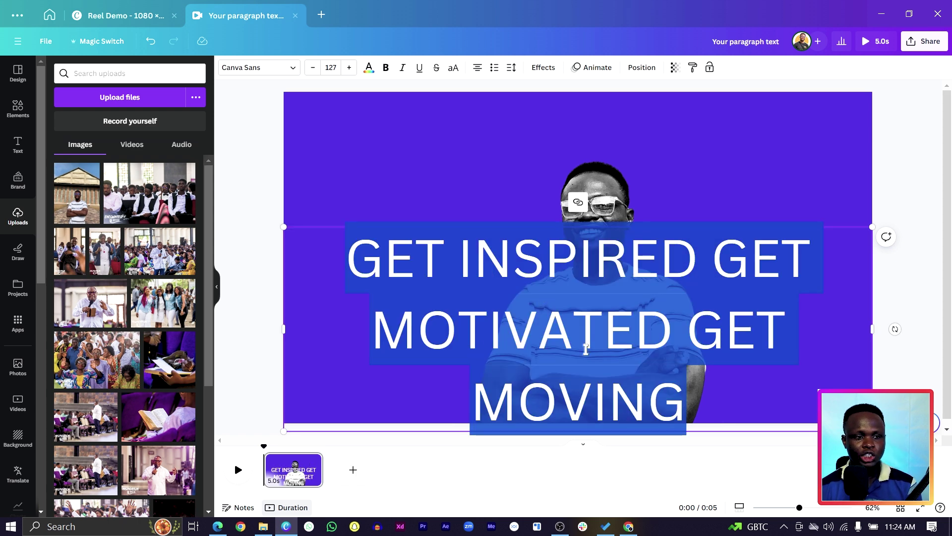
Try the Yearbook Solid font on the whole heading text
left_click(690, 362)
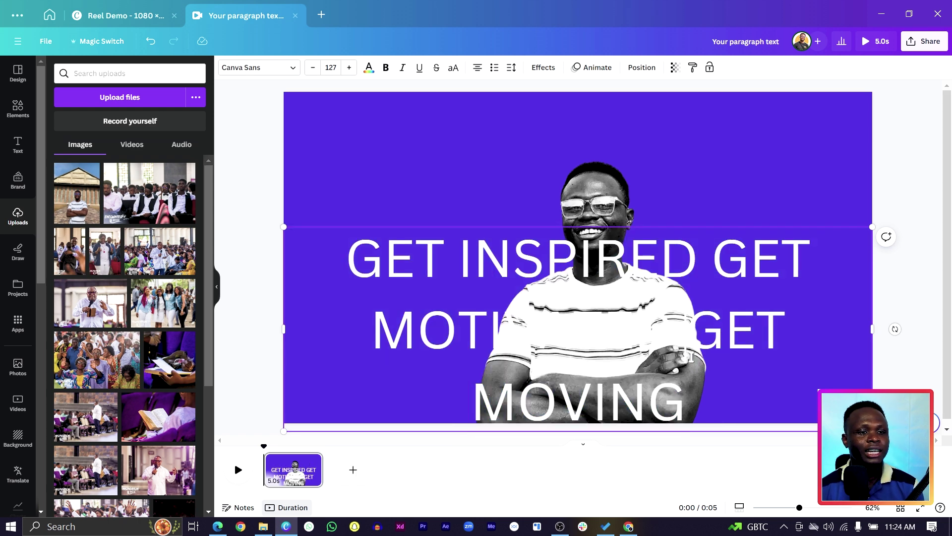
key("ctrl+a")
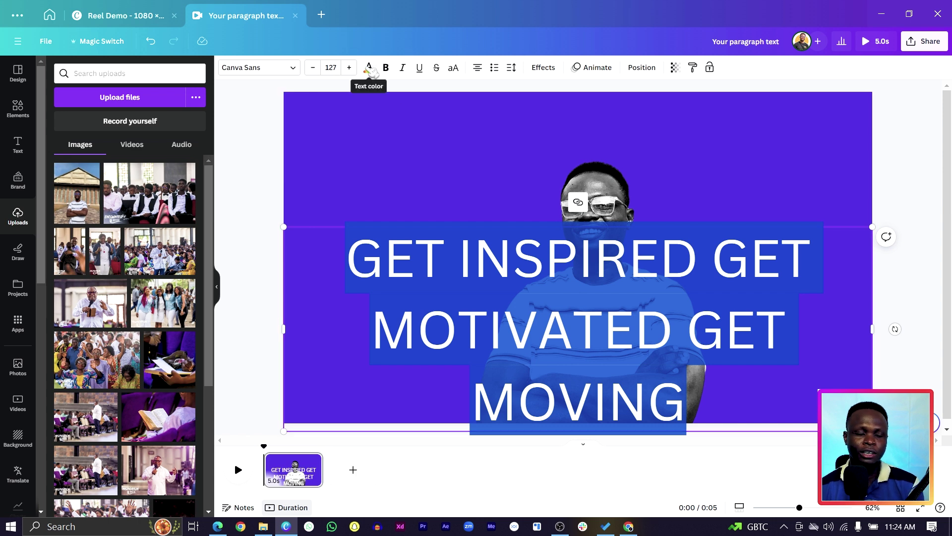
left_click(272, 72)
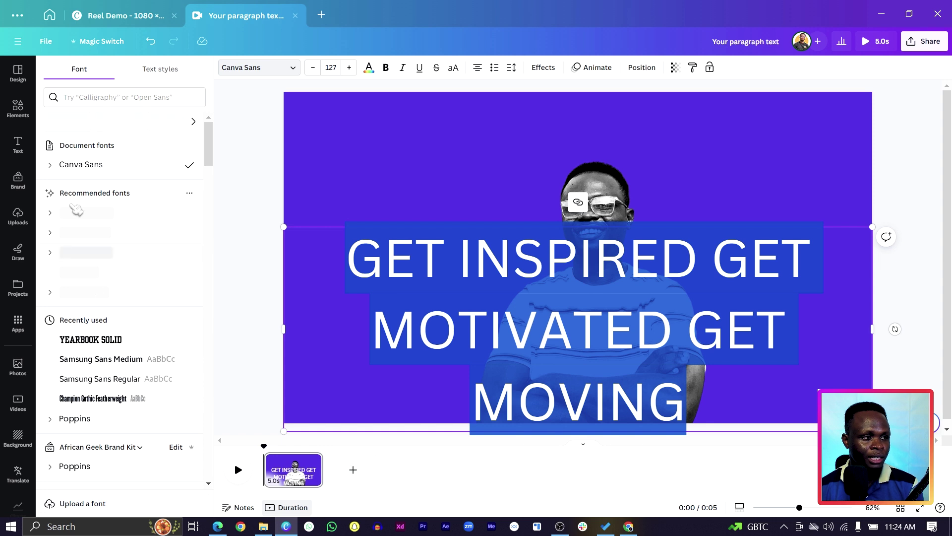
left_click(116, 341)
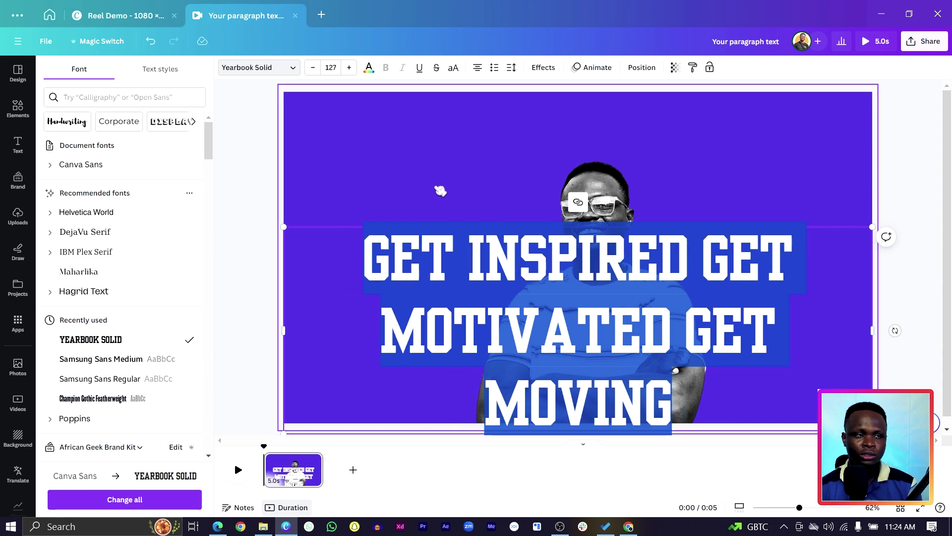
Set the heading's font to Poppins in the Black weight
left_click(121, 94)
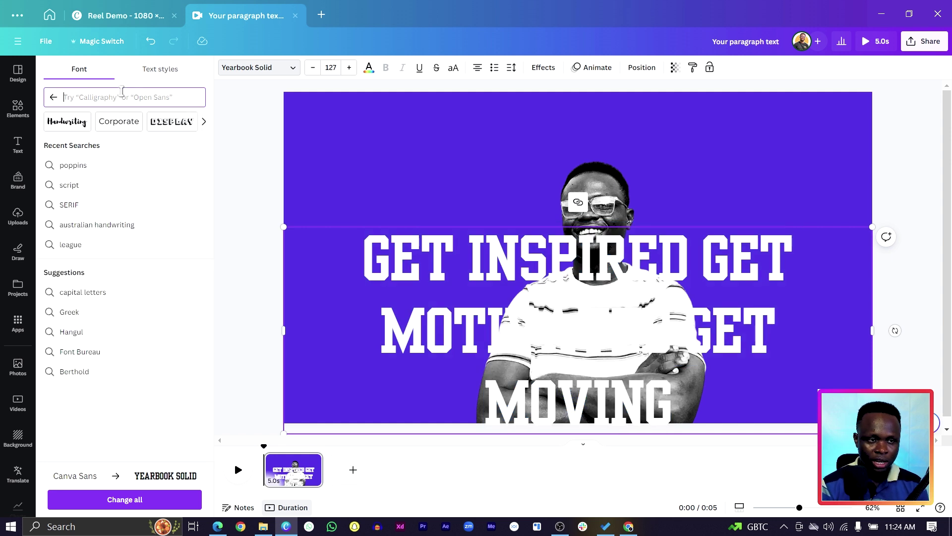
type("POPPINS")
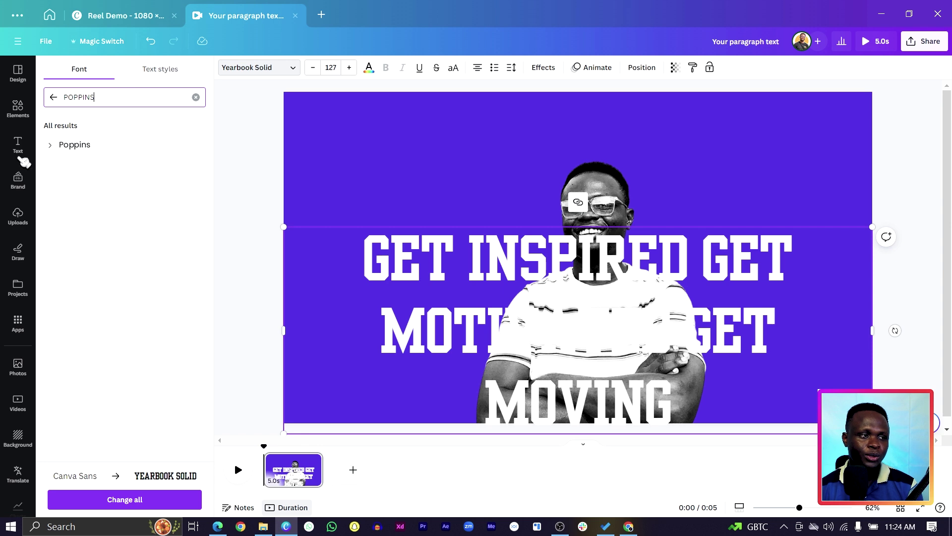
left_click(58, 145)
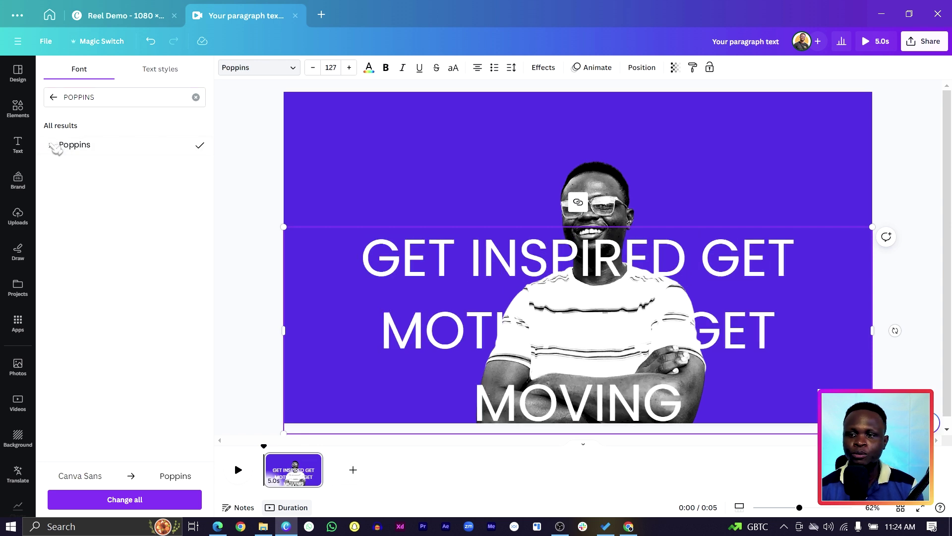
left_click(51, 145)
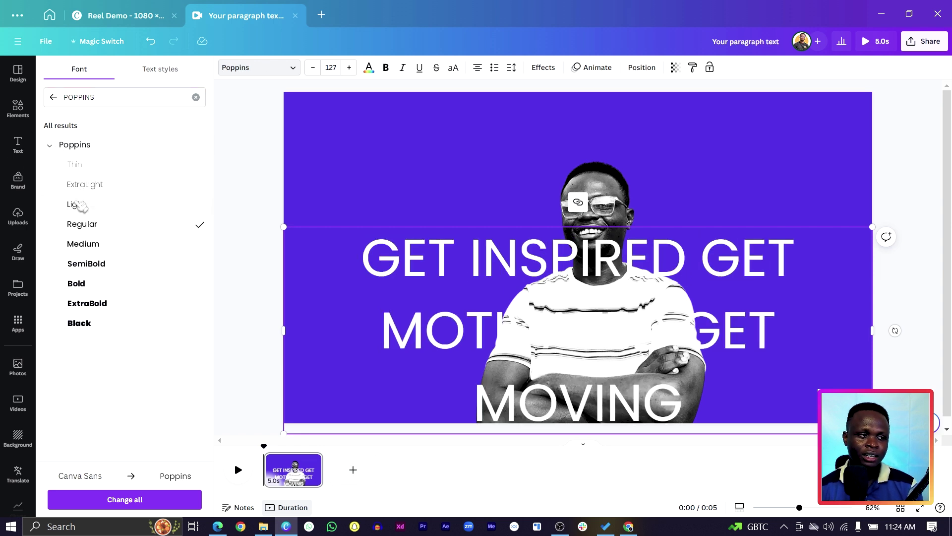
left_click(105, 328)
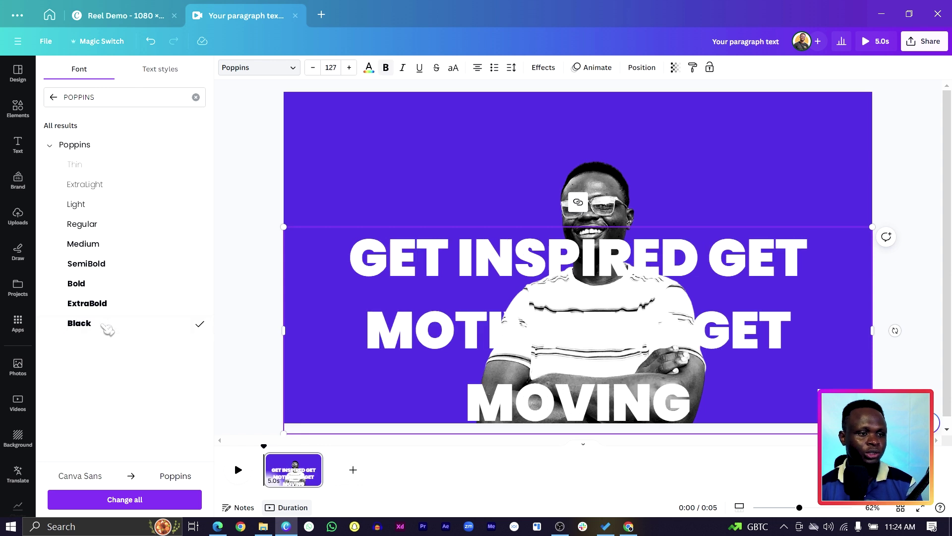
Move the heading text up the page so that it runs across the man's head and chest
left_click(312, 312)
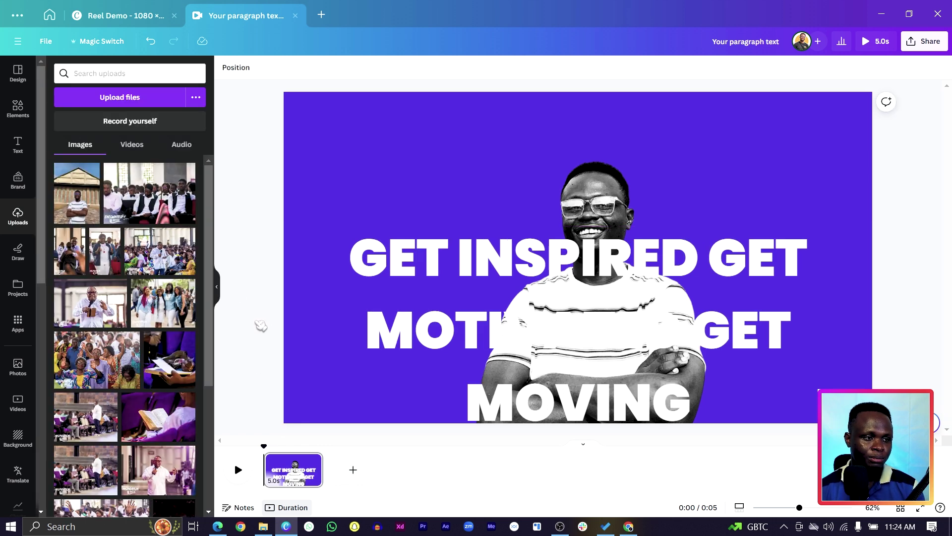
left_click_drag(416, 395, 422, 319)
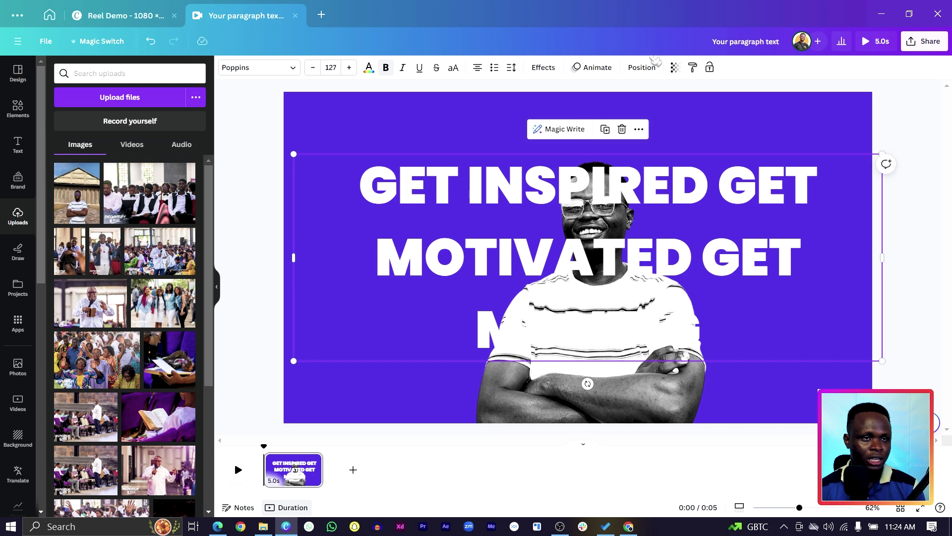
Apply the Curve shape effect to the heading text with a curve value of 67
left_click(543, 69)
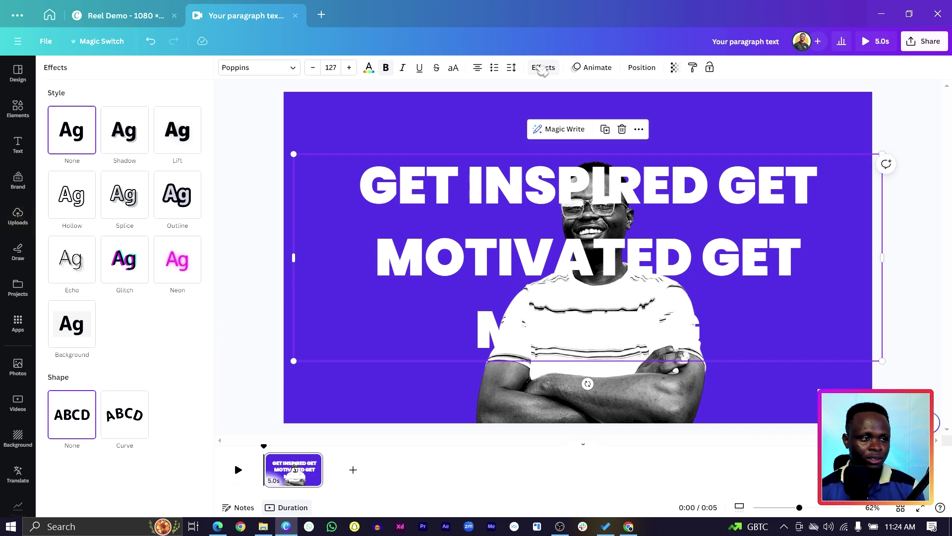
left_click(124, 414)
left_click_drag(396, 373, 445, 224)
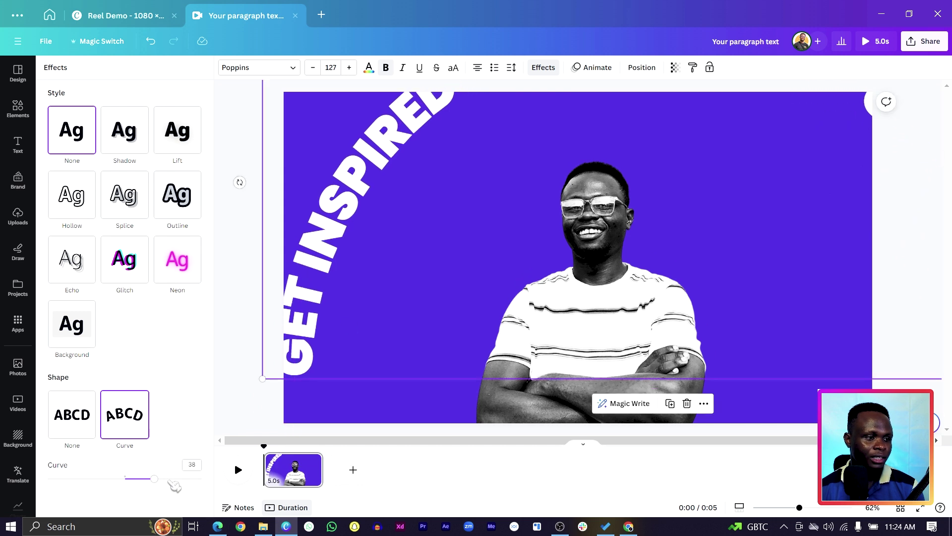
left_click_drag(157, 481, 181, 479)
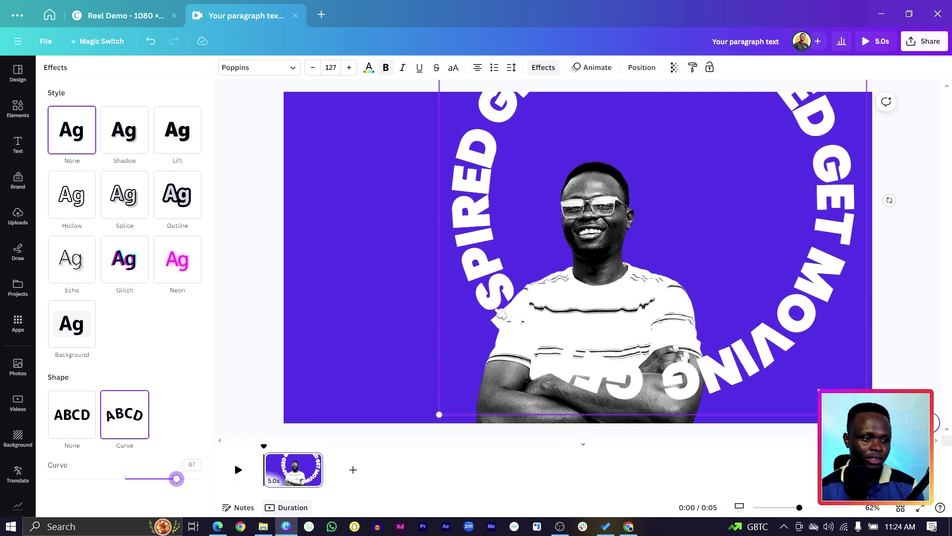
Enlarge the curved heading to font size 226 and position its arc around the man's head and shoulders
left_click_drag(507, 312, 468, 226)
left_click_drag(396, 366, 293, 493)
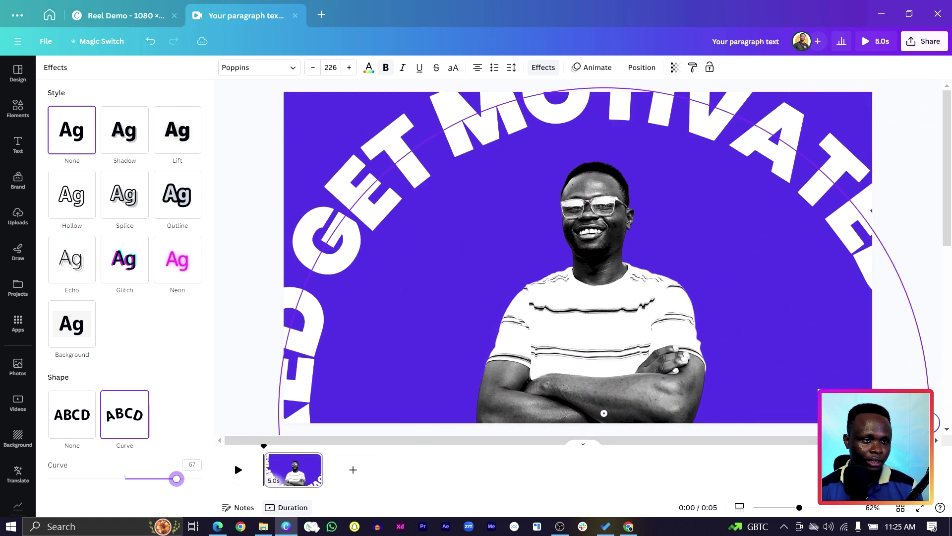
mouse_move(391, 149)
left_mouse_down()
mouse_move(390, 350)
mouse_move(353, 350)
mouse_move(385, 82)
mouse_move(389, 144)
left_mouse_up()
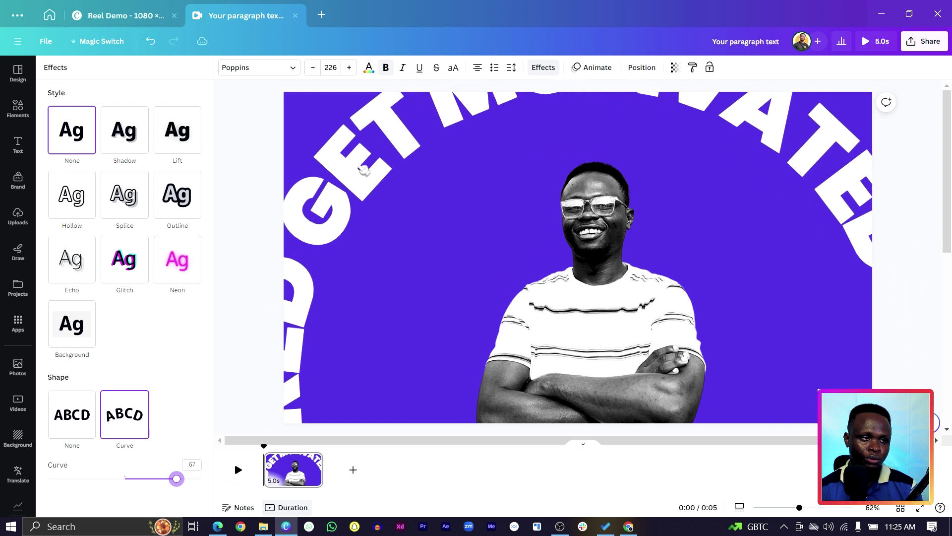
Delete the words "GET MOVING" from the curved heading text
double_click(359, 165)
left_click(630, 271)
left_click_drag(869, 319, 314, 340)
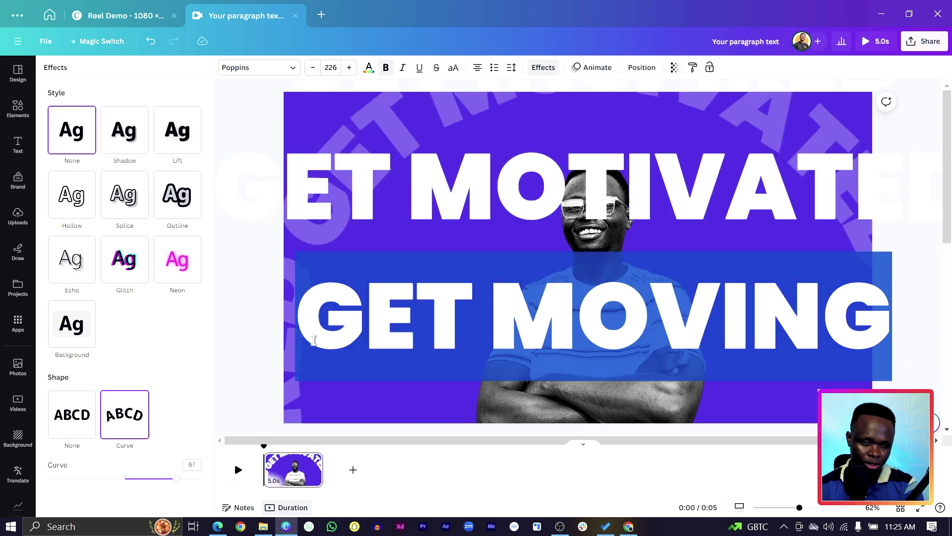
key("BackSpace")
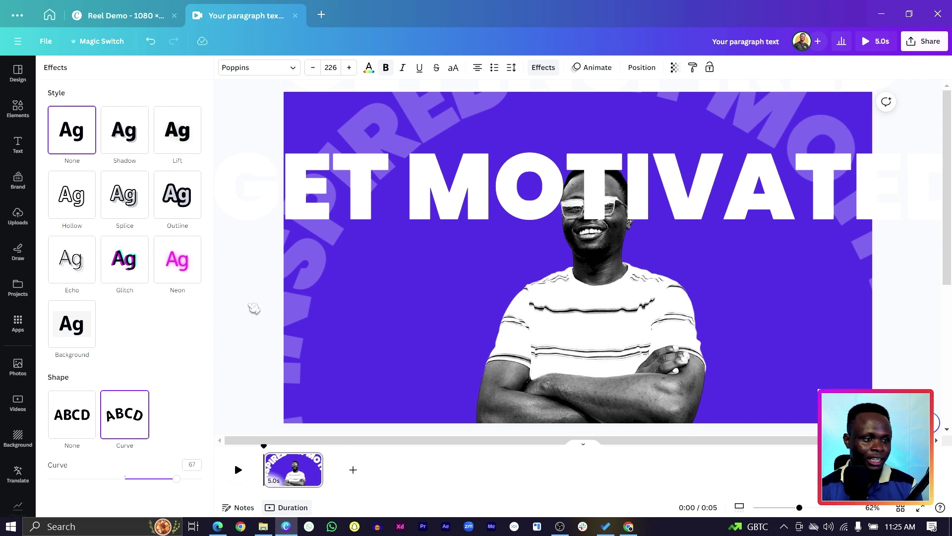
Set the heading's curve to 85 and place its arc across the man's neck and shoulders
mouse_move(175, 478)
left_mouse_down()
mouse_move(160, 478)
mouse_move(189, 479)
left_mouse_up()
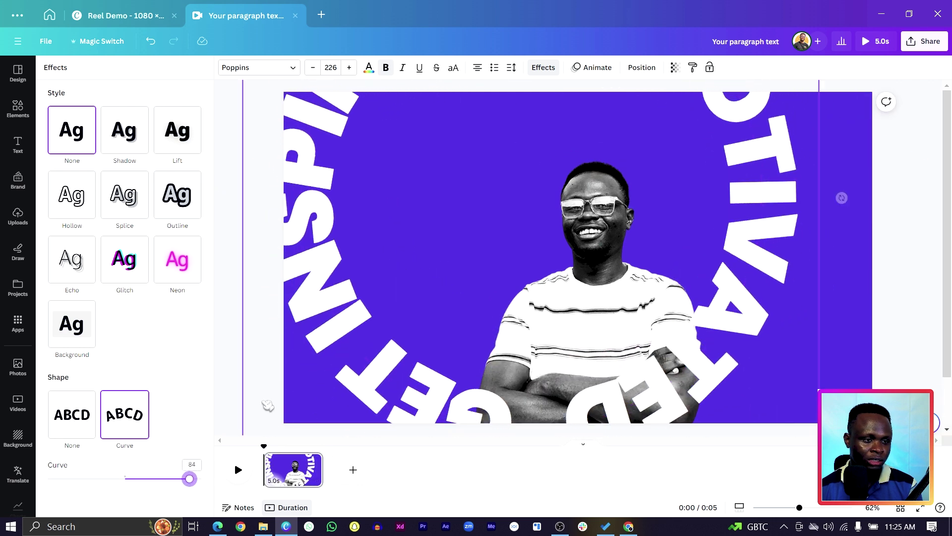
left_click_drag(190, 478, 191, 479)
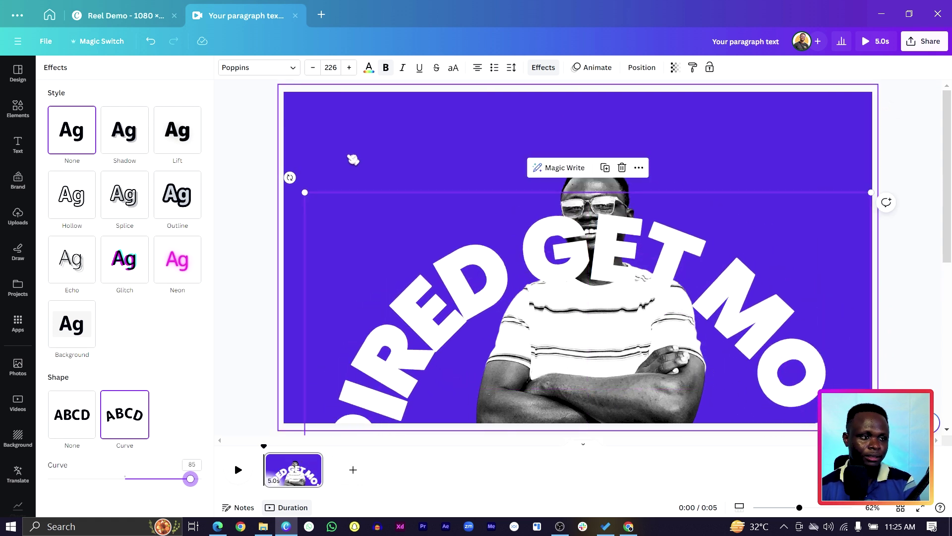
left_click(233, 128)
Move the curved heading's layer below the portrait so that the text sits behind the man
right_click(607, 257)
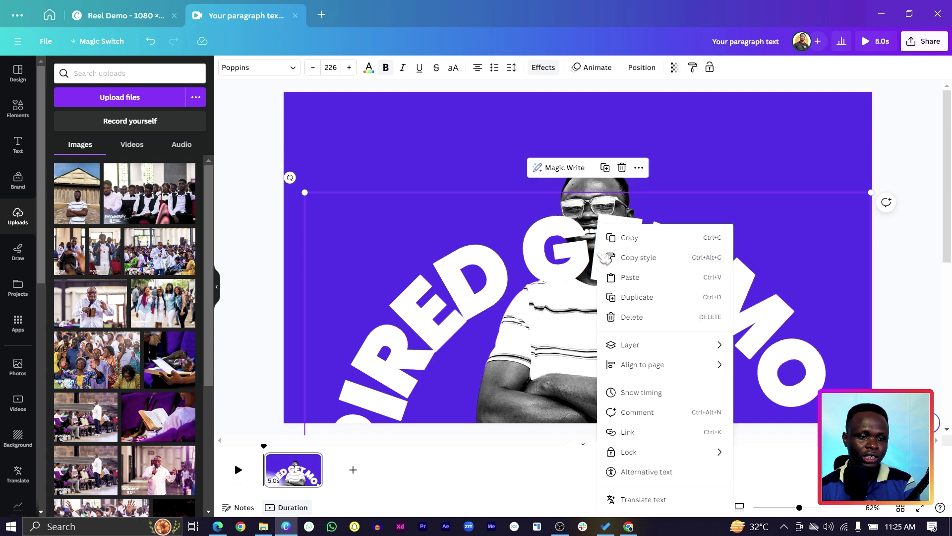
mouse_move(694, 349)
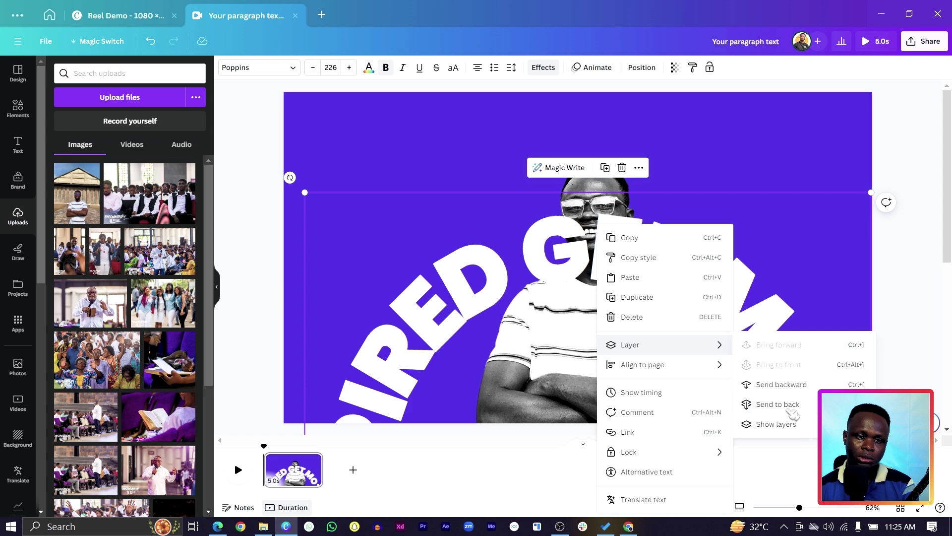
left_click(814, 431)
left_click_drag(127, 131, 128, 166)
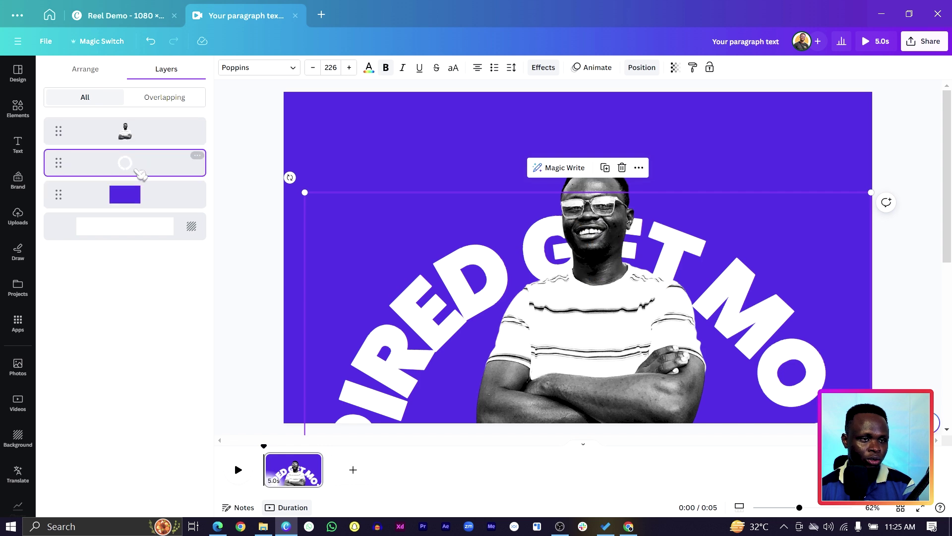
Enlarge the portrait cut-out and center it horizontally on the page
left_click(457, 278)
left_click_drag(450, 147, 408, 92)
mouse_move(605, 309)
left_mouse_down()
mouse_move(596, 312)
mouse_move(605, 315)
left_mouse_up()
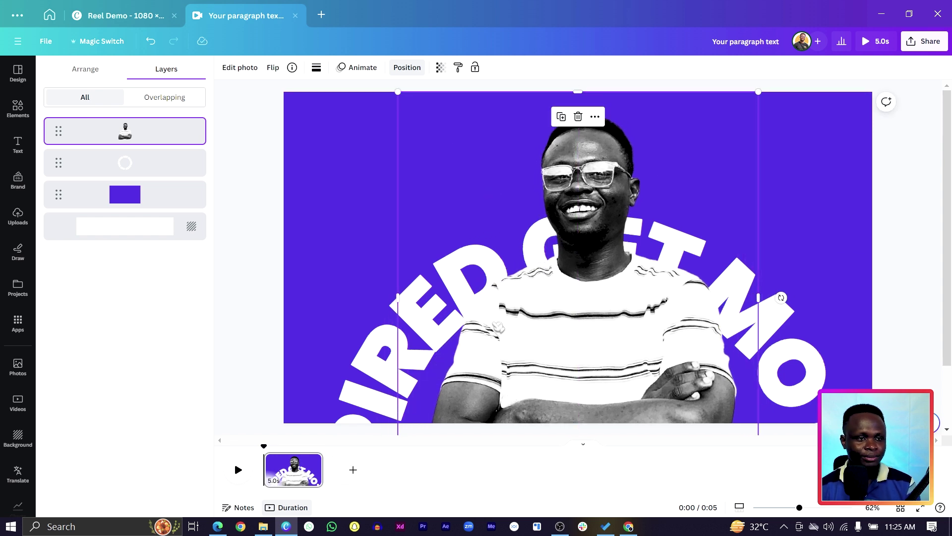
Add a coral-red shadow with transparency 100 to the curved heading and move the heading up slightly
left_click(365, 384)
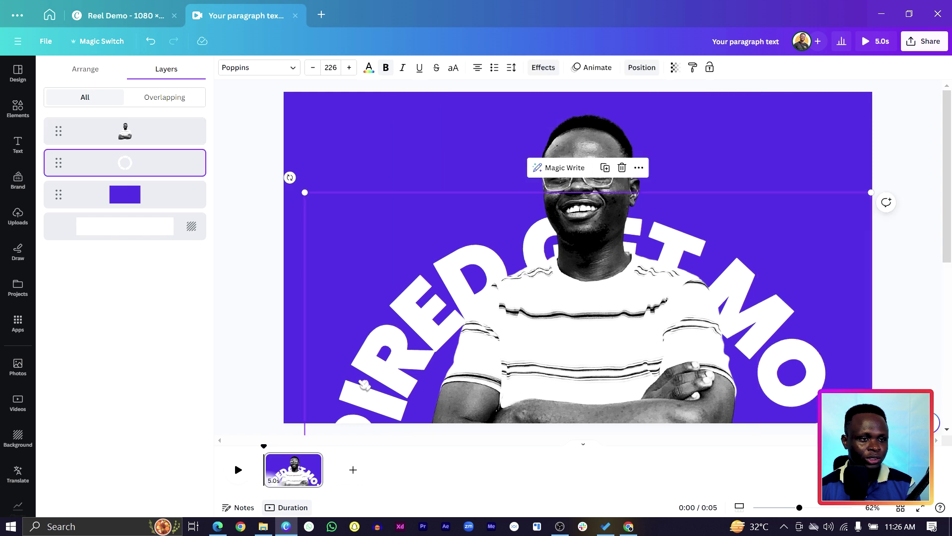
left_click(543, 68)
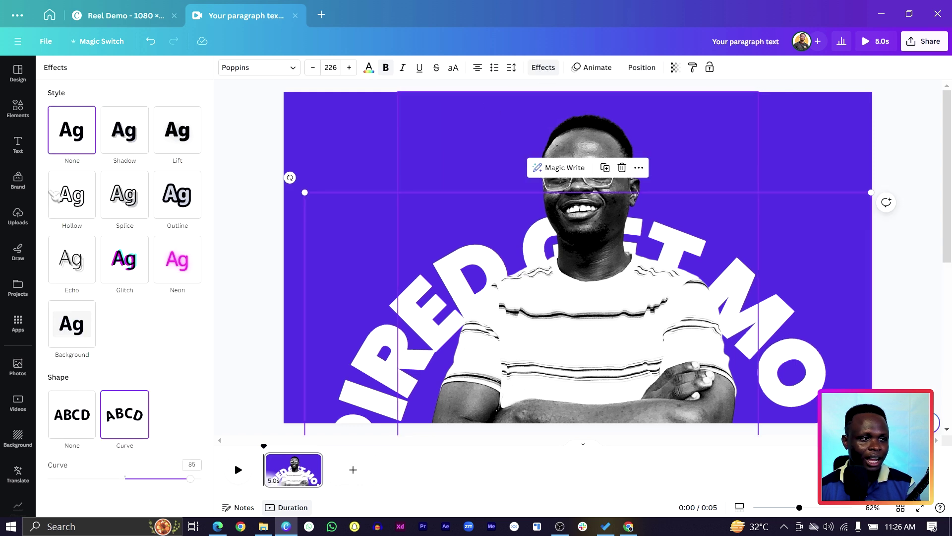
left_click(119, 129)
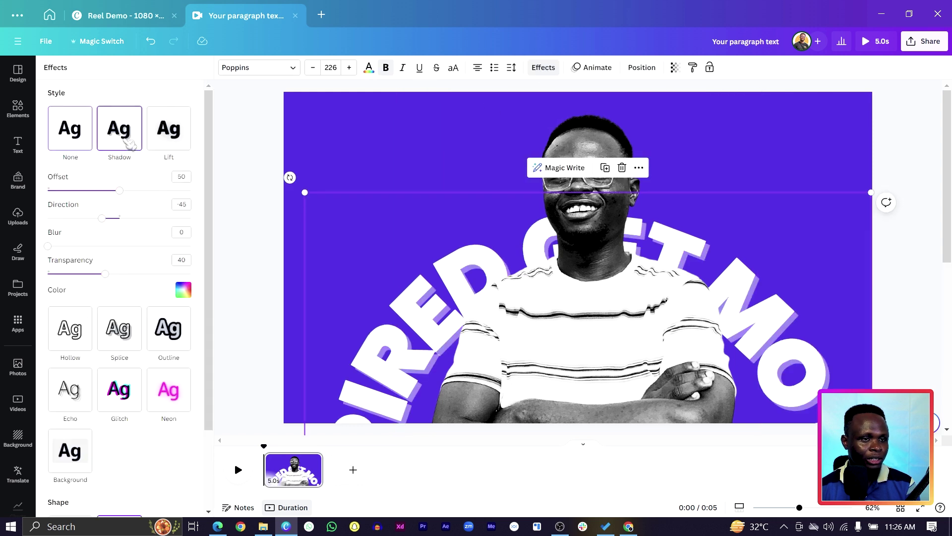
left_click(183, 290)
scroll(112, 368, "down", 1)
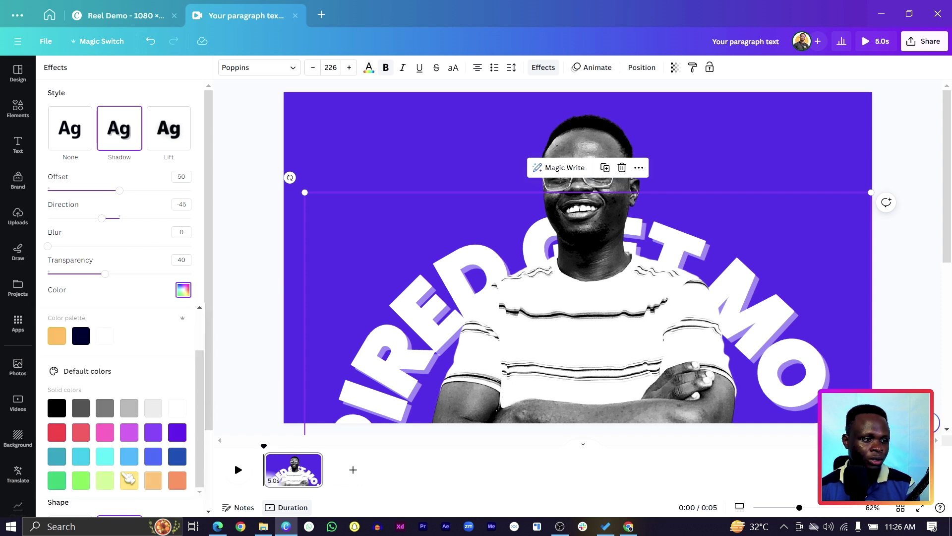
left_click(81, 433)
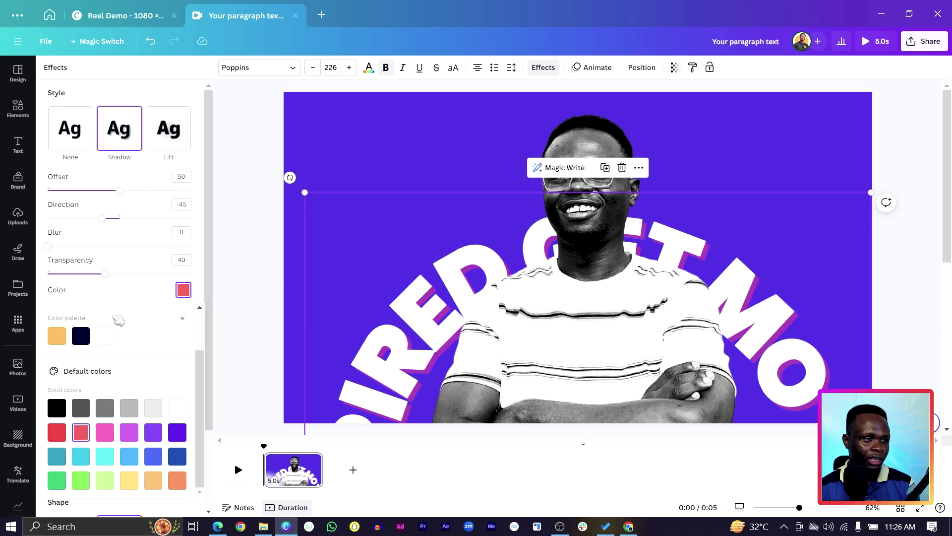
left_click_drag(114, 274, 289, 284)
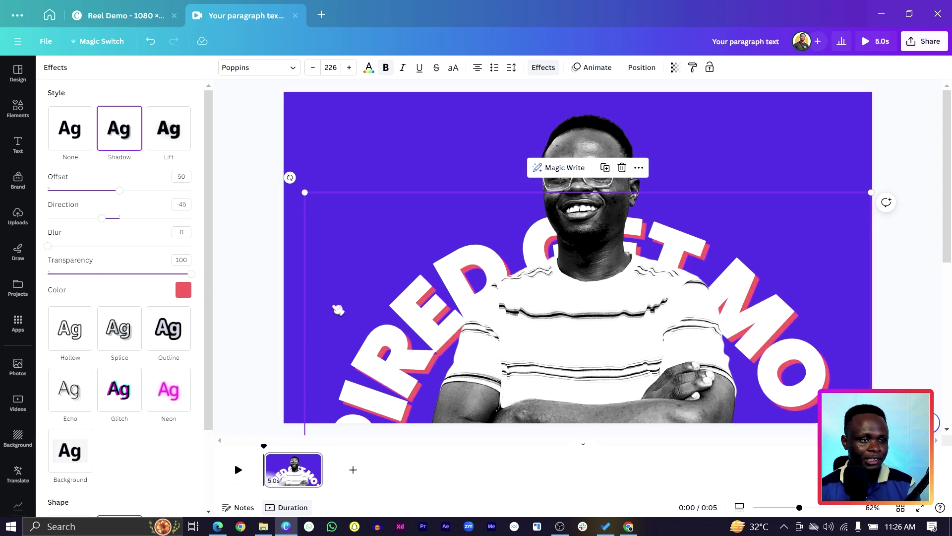
left_click_drag(358, 351, 362, 346)
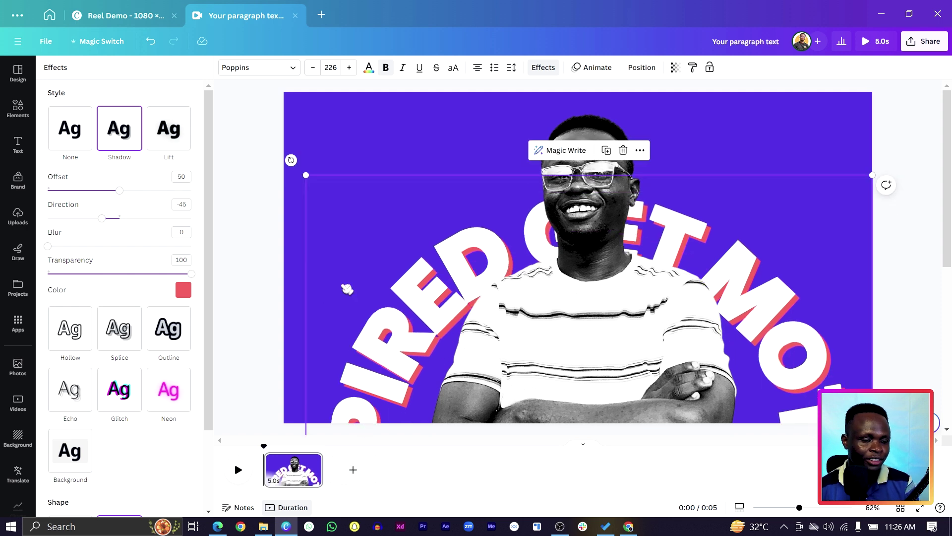
Duplicate the curved heading higher on the page and replace the copy's text with "BRANDING | DESIGN | BUSINESS"
key("Escape")
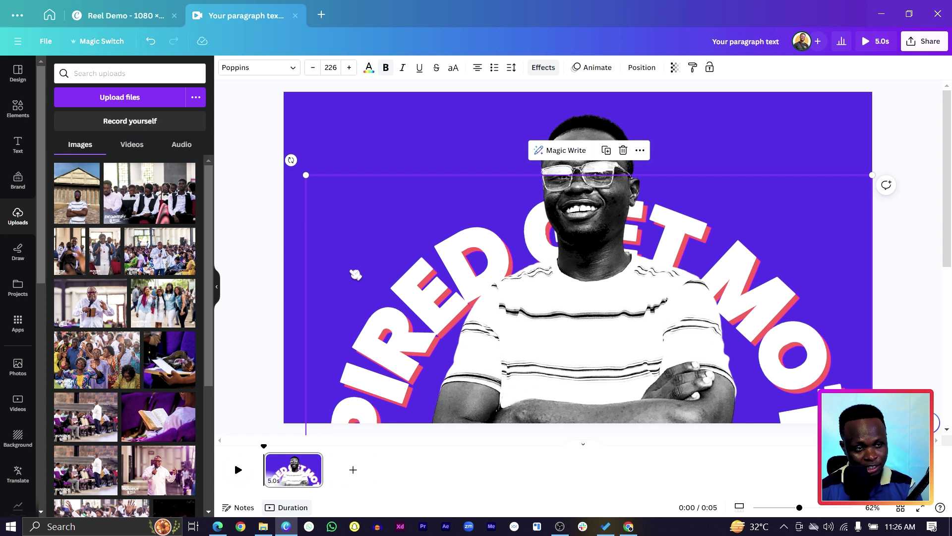
left_click_drag(356, 261, 361, 266)
double_click(510, 246)
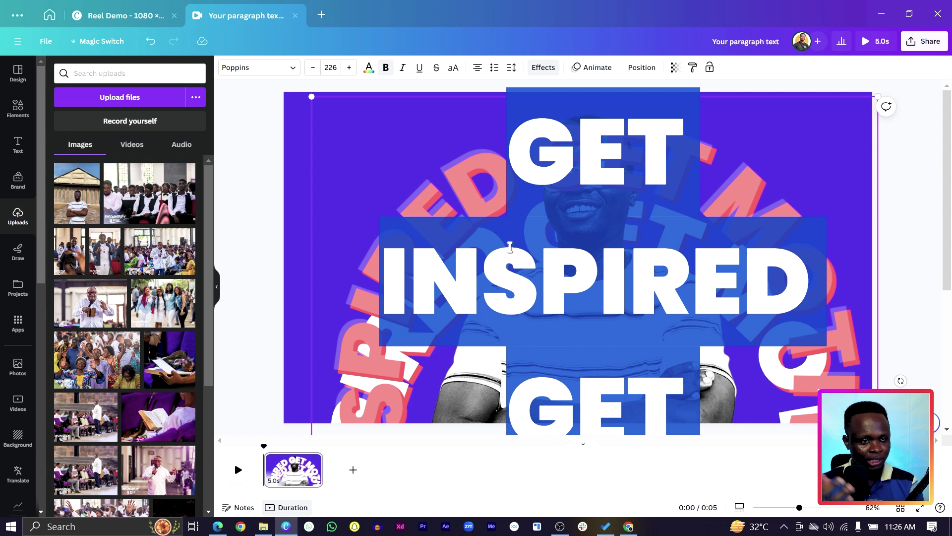
type("BRA")
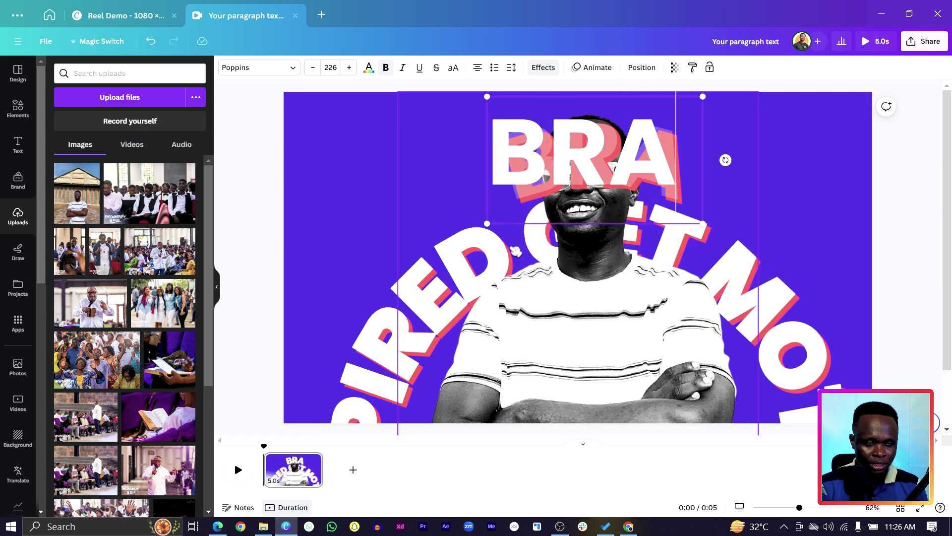
type("NDING")
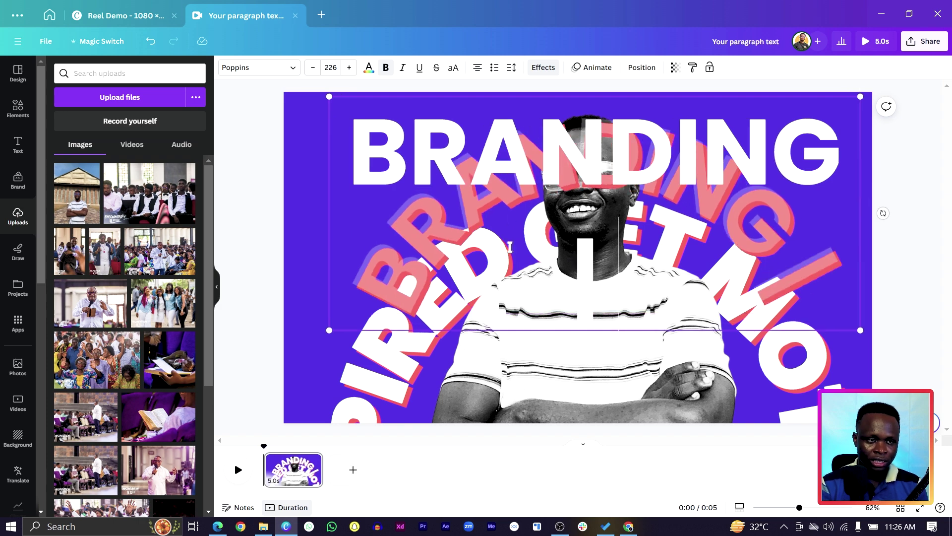
type(" | DESIGN")
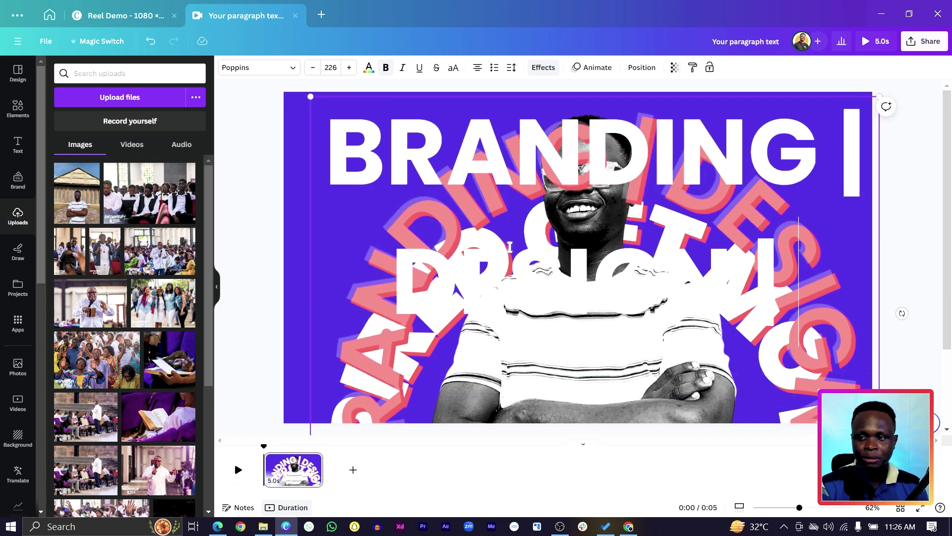
type(" | BUSINESS")
Set all of the "BRANDING | DESIGN | BUSINESS" text to the Poppins Medium weight
key("ctrl+a")
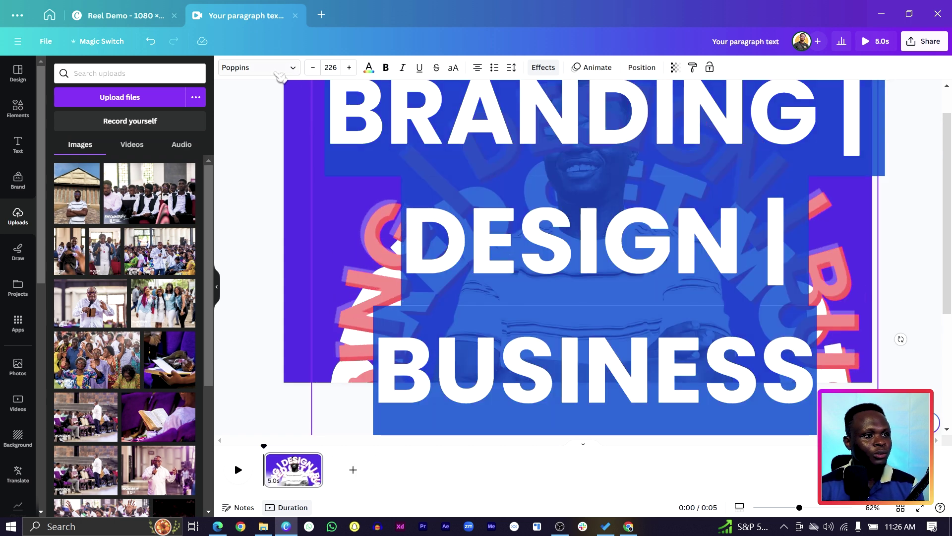
left_click(278, 70)
left_click(59, 145)
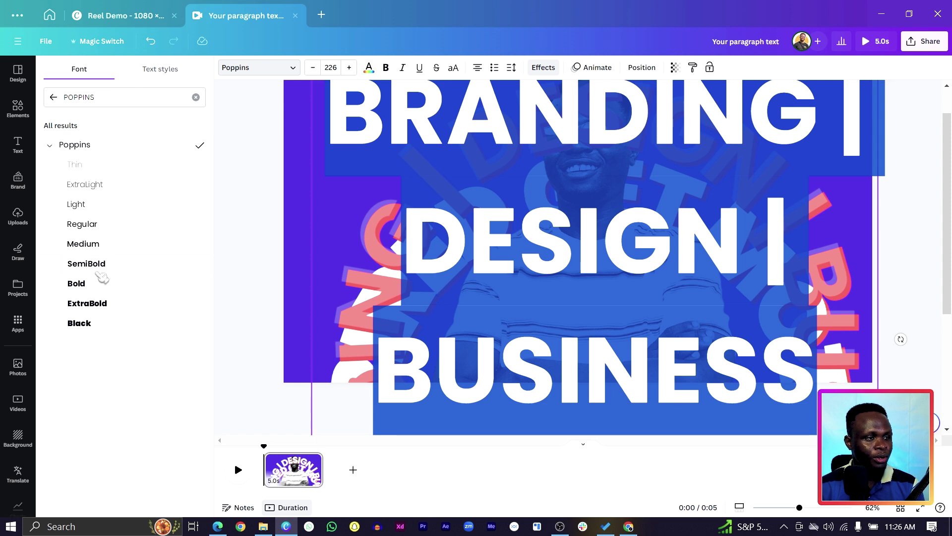
left_click(93, 245)
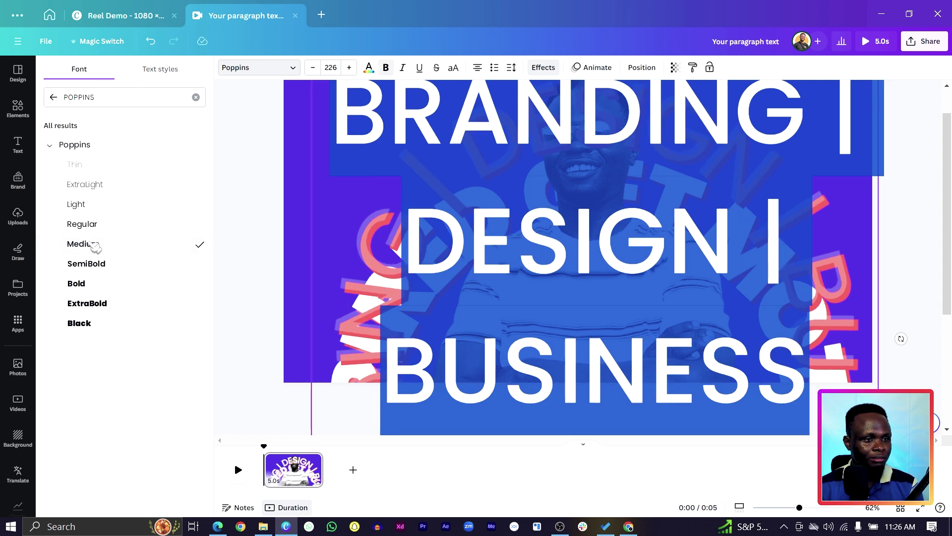
Reduce the "BRANDING | DESIGN | BUSINESS" text to font size 100, placed as a ring around the man's head
left_click(312, 68)
left_click(313, 68)
left_click(313, 68)
left_click(313, 67)
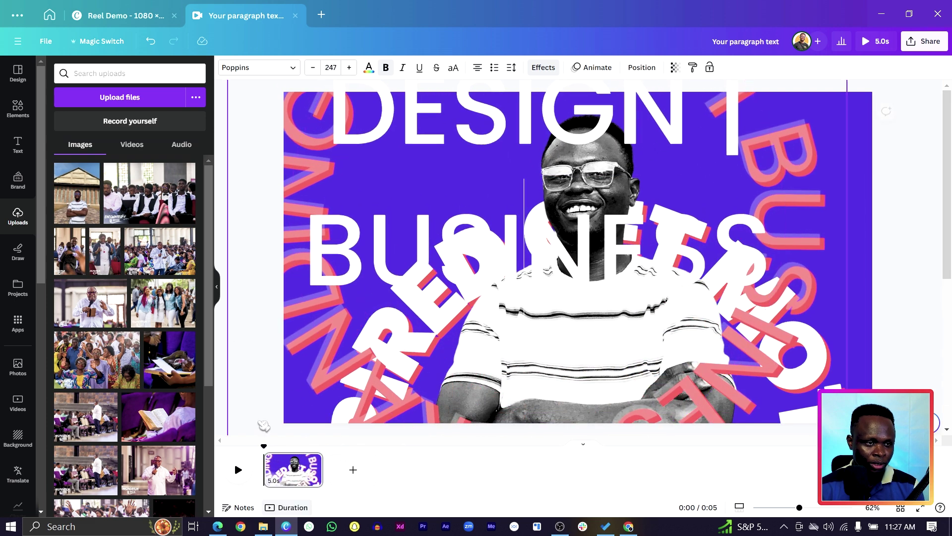
left_click(461, 402)
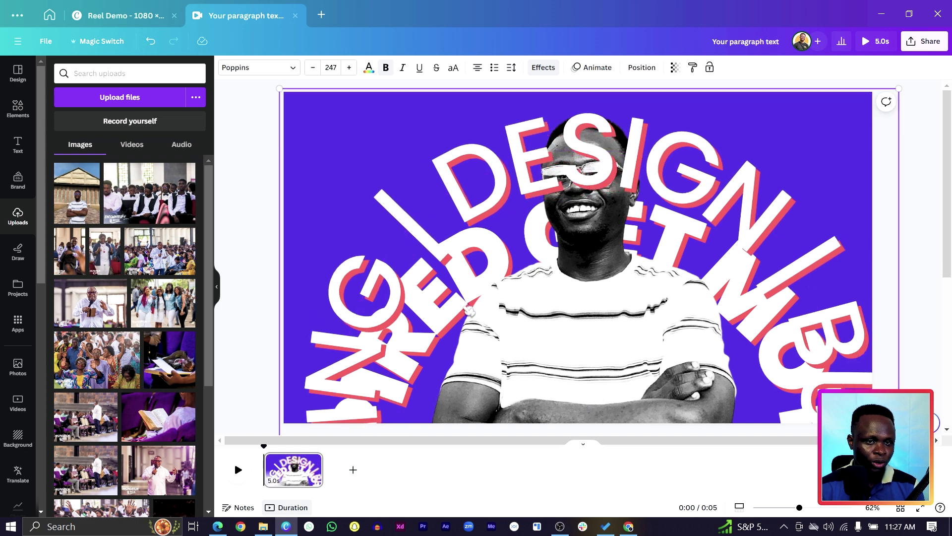
double_click(431, 228)
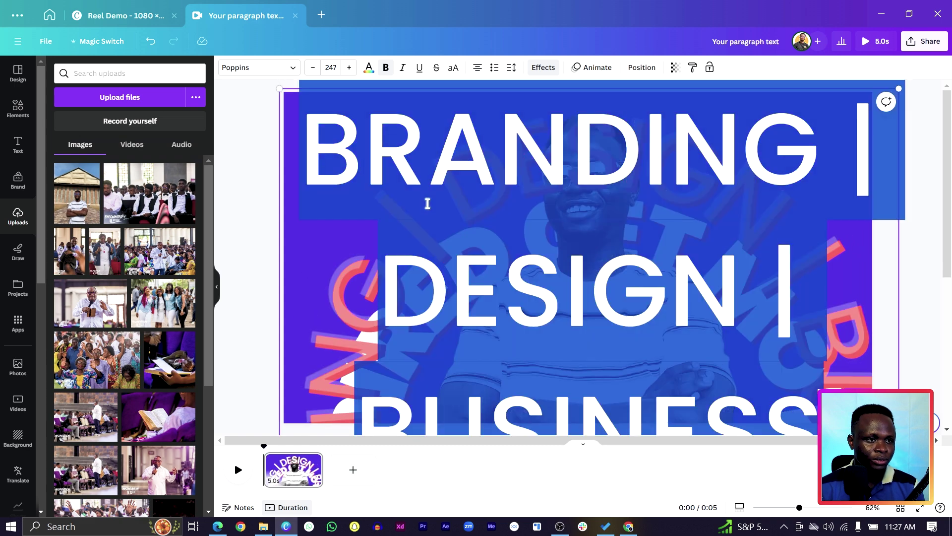
left_click(330, 68)
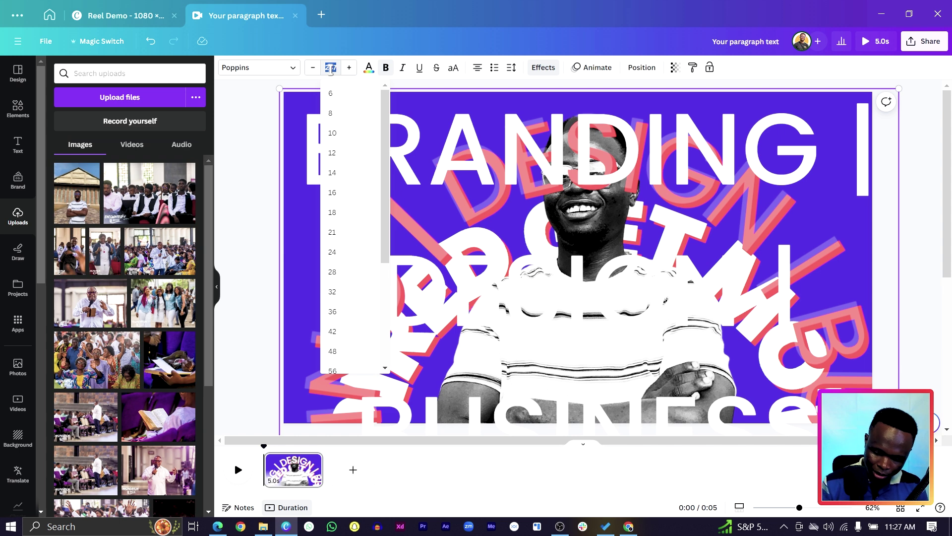
key("Return")
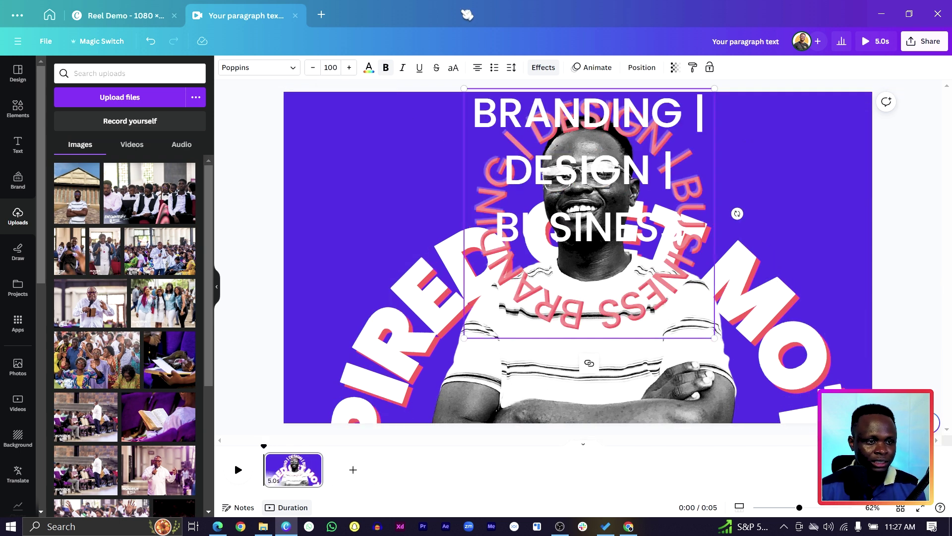
Double the ring's wording by appending a copy of "BRANDING | DESIGN | BUSINESS" to the end of its text
left_click(290, 356)
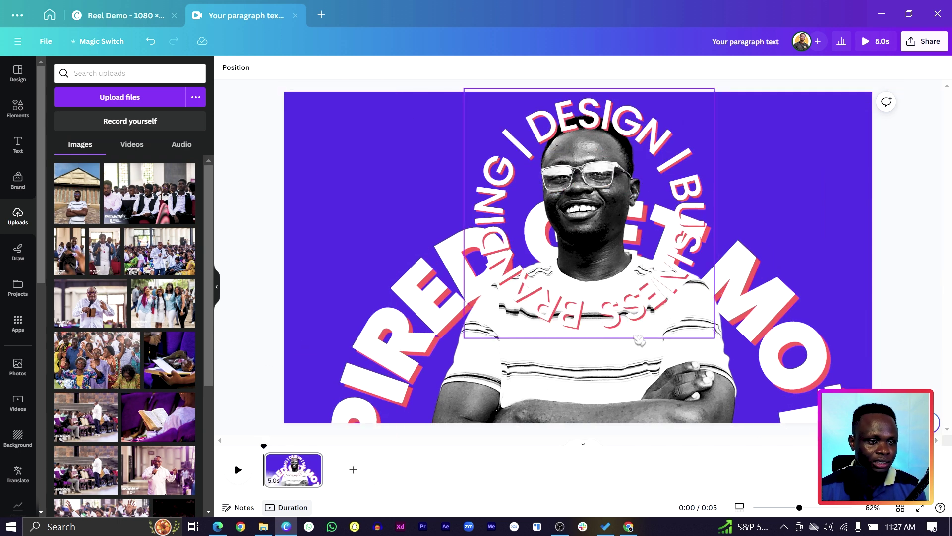
left_click(596, 312)
left_click(595, 312)
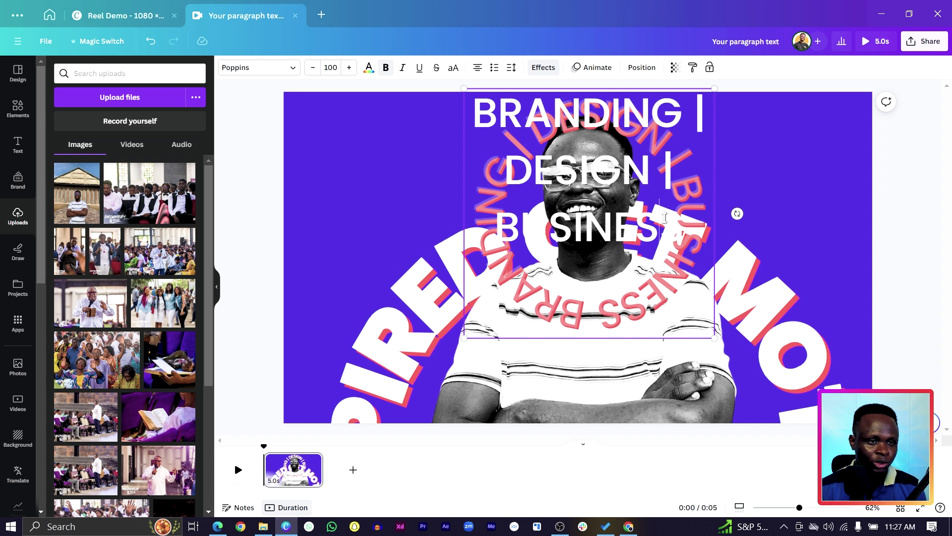
key("ctrl+a")
key("ctrl+c")
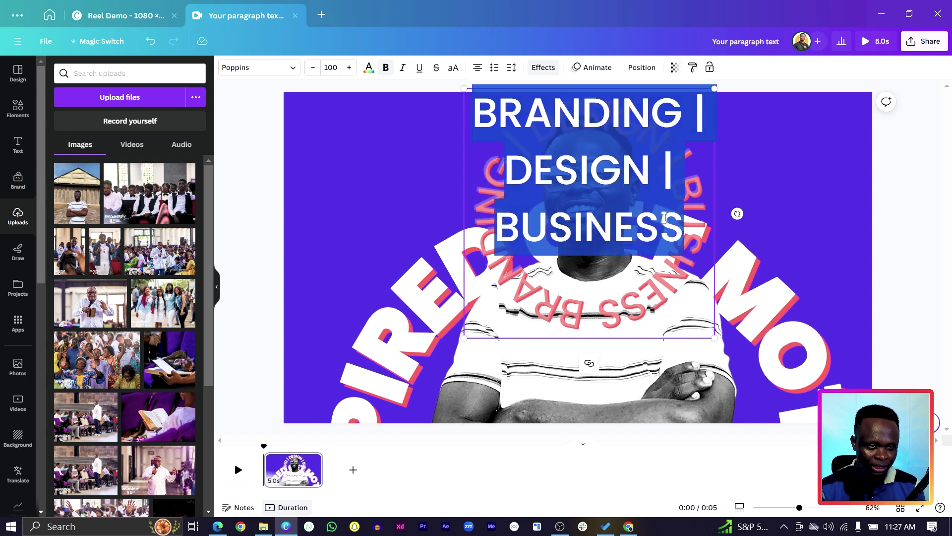
key("Right")
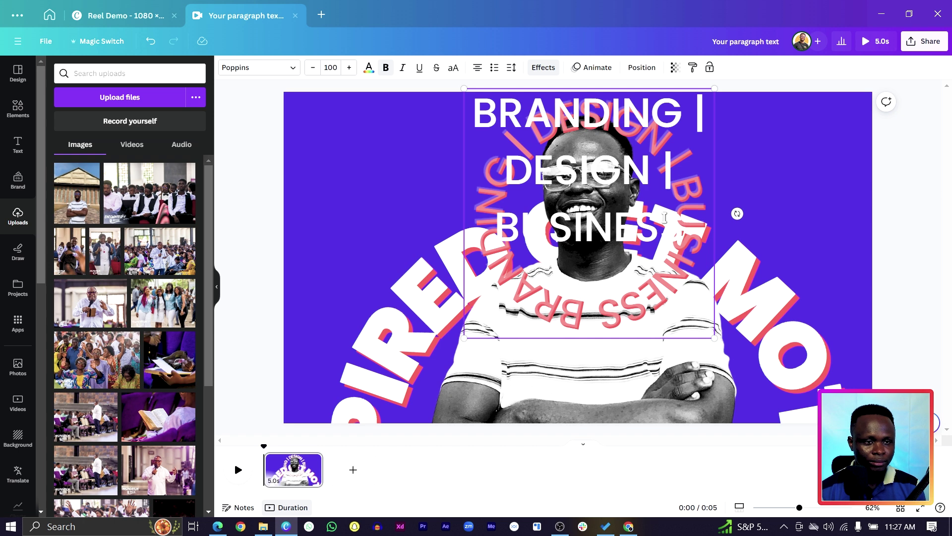
key("ctrl+v")
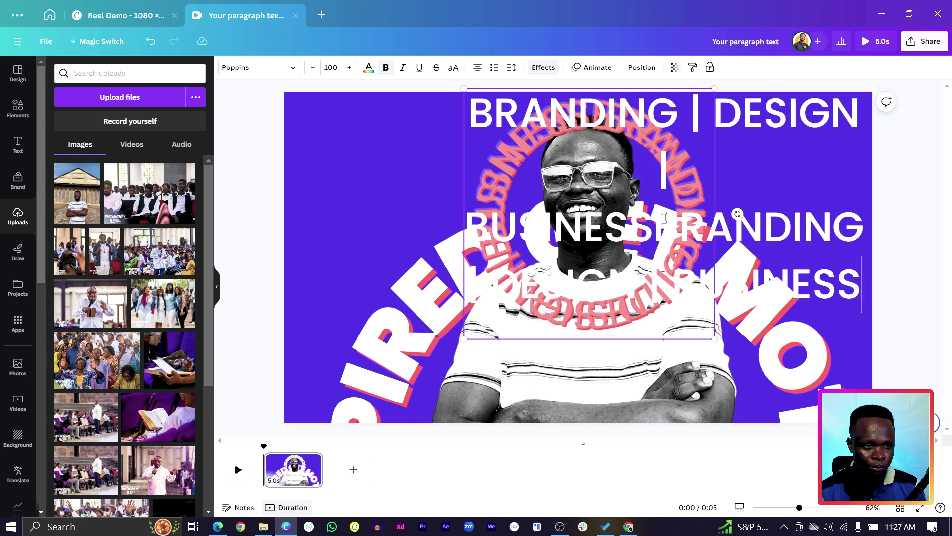
left_click(251, 212)
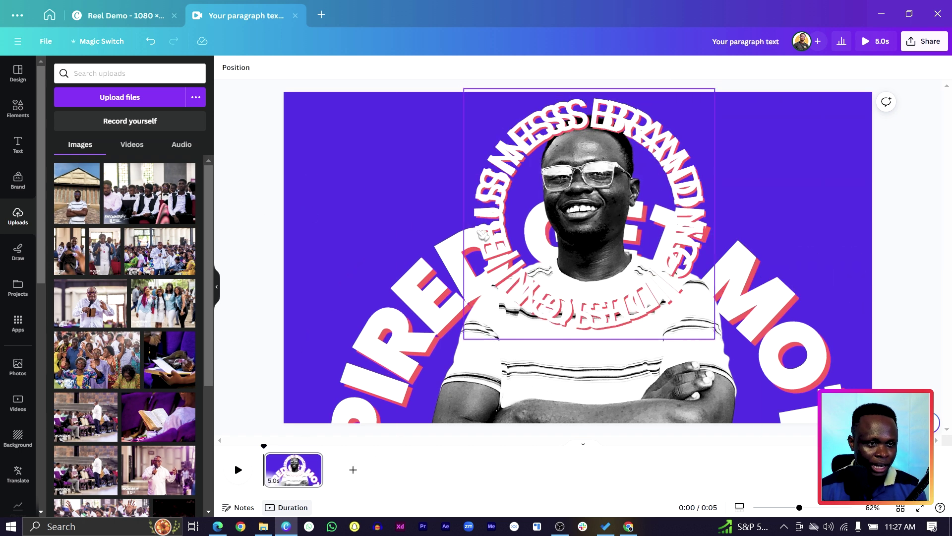
Move the "BRANDING | DESIGN | BUSINESS" ring away from the man's head and set its curve to 51
left_click_drag(516, 201, 299, 205)
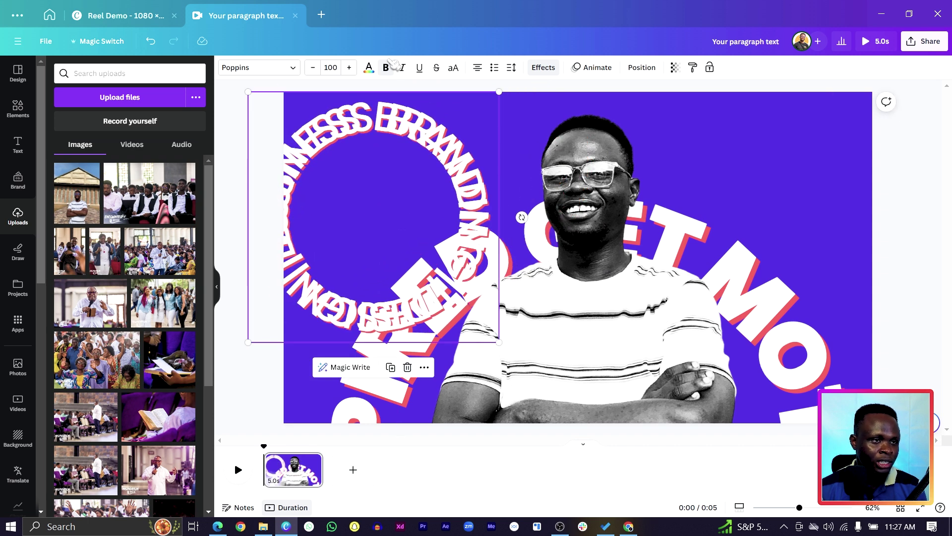
left_click(543, 68)
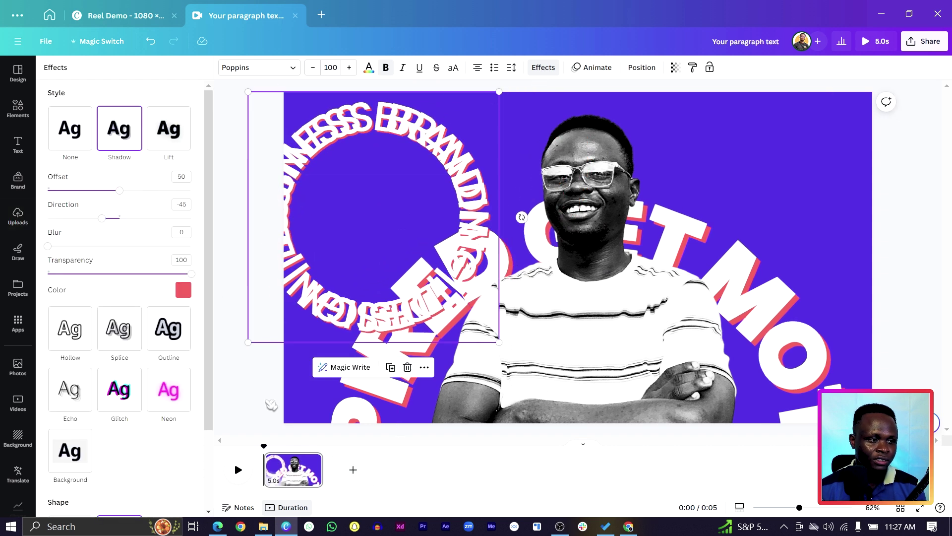
scroll(144, 422, "down", 3)
left_click_drag(182, 505, 156, 502)
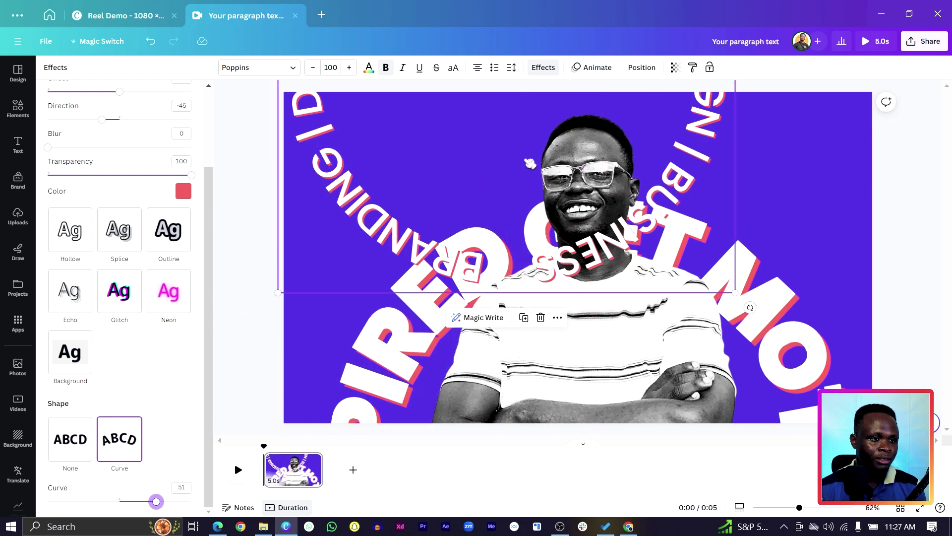
Enlarge the "BRANDING | DESIGN | BUSINESS" ring to font size 162 with curve 54, placed as an outer arc above the main heading
left_click_drag(700, 275, 873, 496)
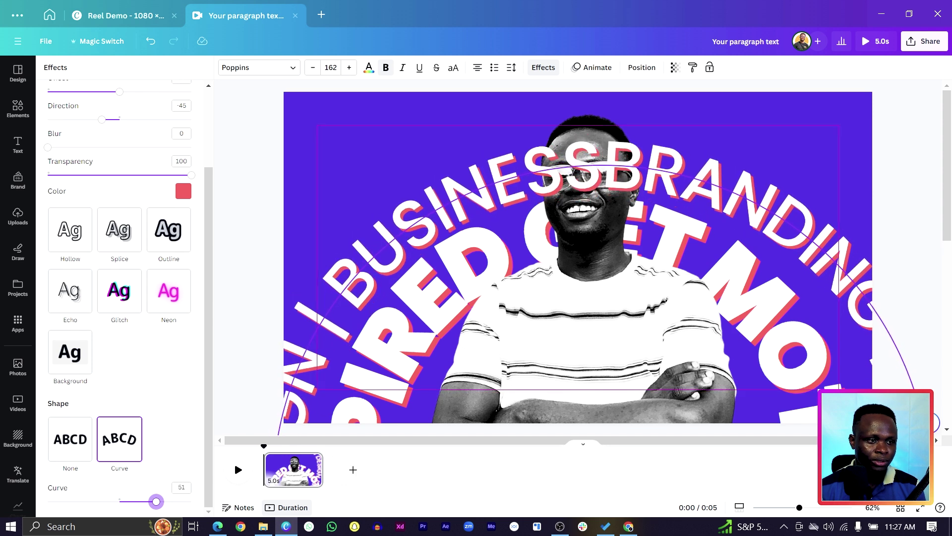
left_click_drag(156, 502, 158, 502)
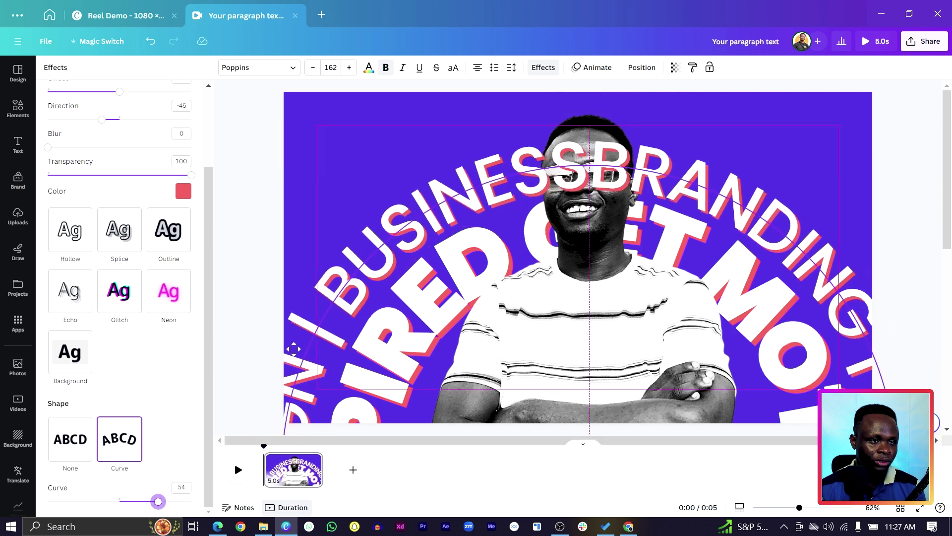
left_click(384, 265)
left_click_drag(360, 251, 360, 234)
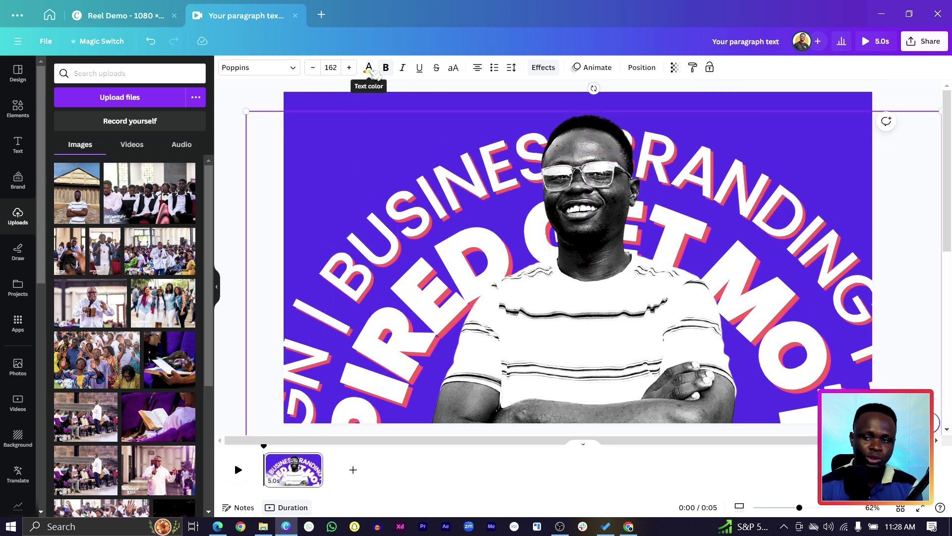
Remove the shadow effect from the outer text arc and move the arc slightly down and left
left_click(544, 67)
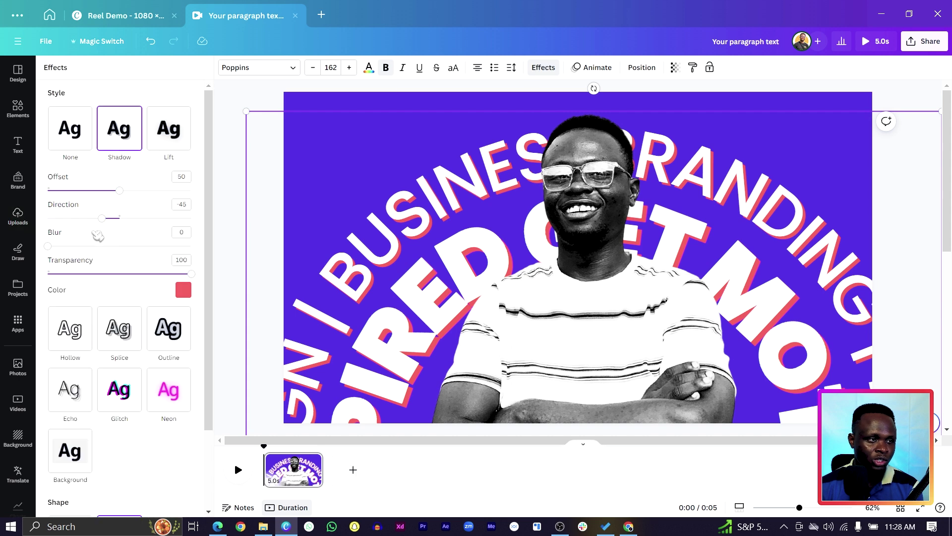
left_click(70, 128)
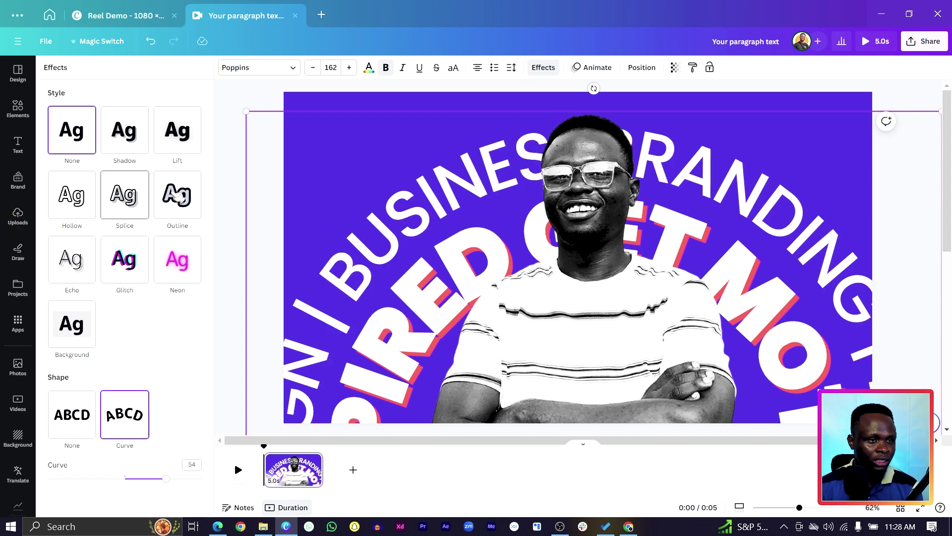
left_click_drag(310, 148, 301, 154)
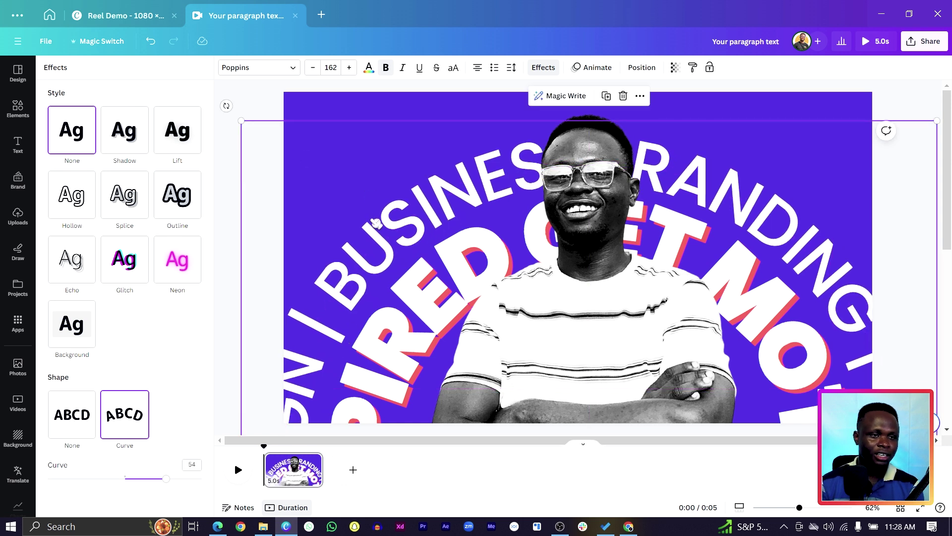
left_click(277, 94)
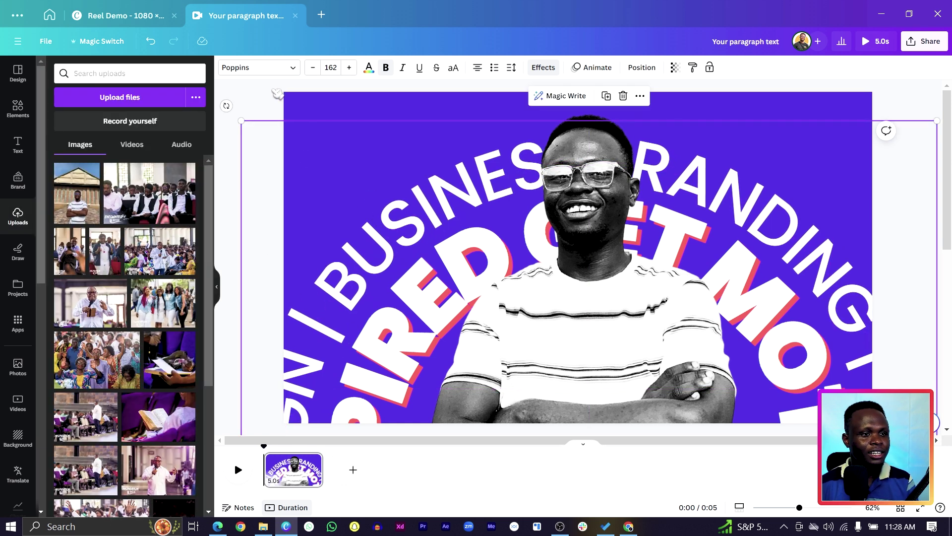
Add a many-pointed starburst shape from the Shapes library and place it much enlarged over the page's upper-left area
left_click(18, 108)
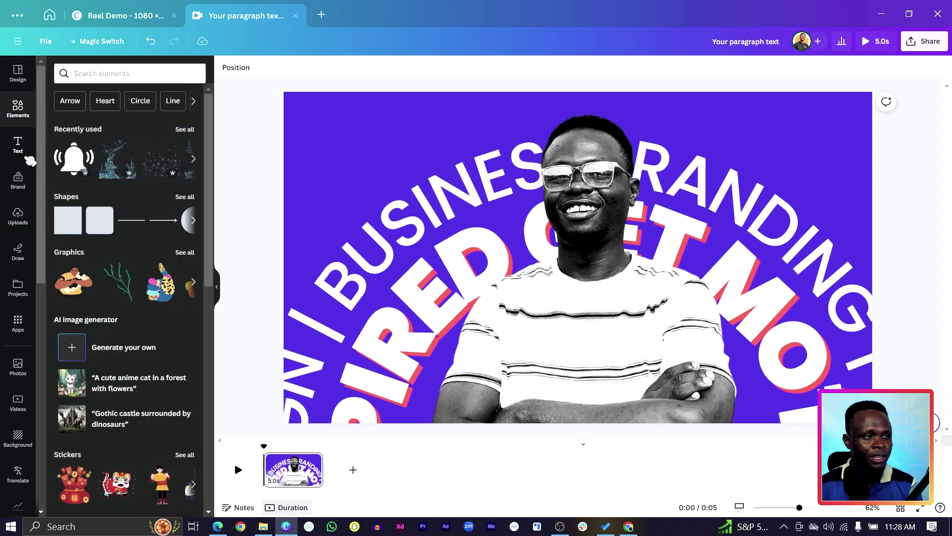
left_click(185, 128)
left_click(59, 69)
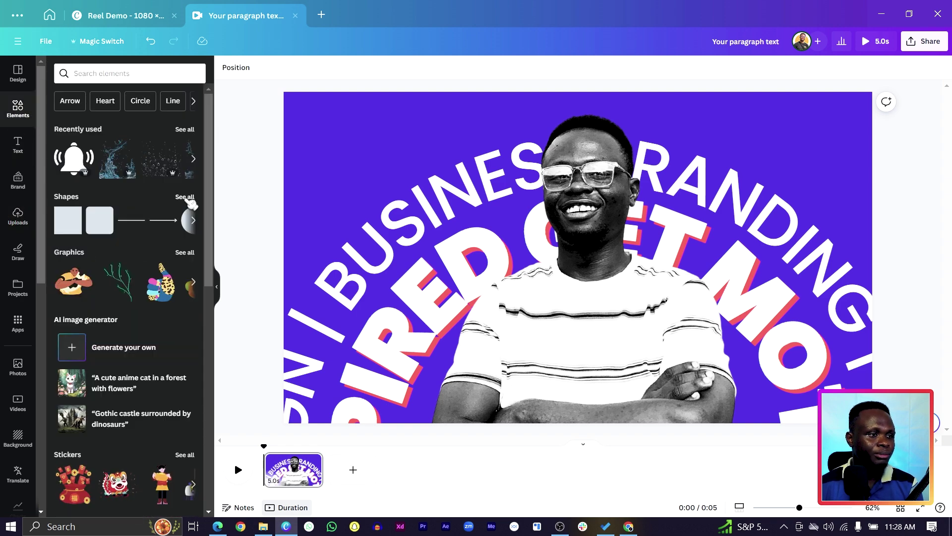
left_click(191, 204)
scroll(151, 307, "down", 2)
left_click(143, 311)
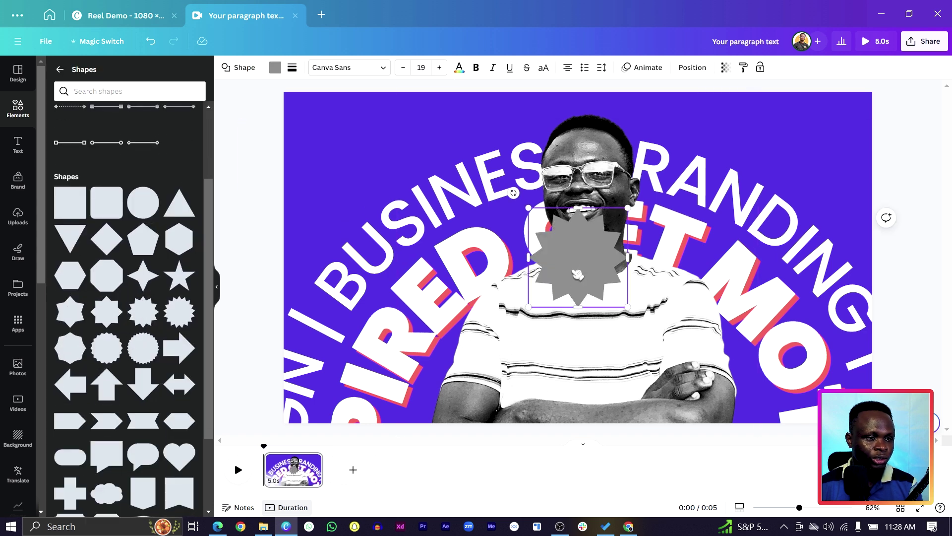
left_click_drag(559, 261, 462, 293)
left_click_drag(418, 249, 248, 92)
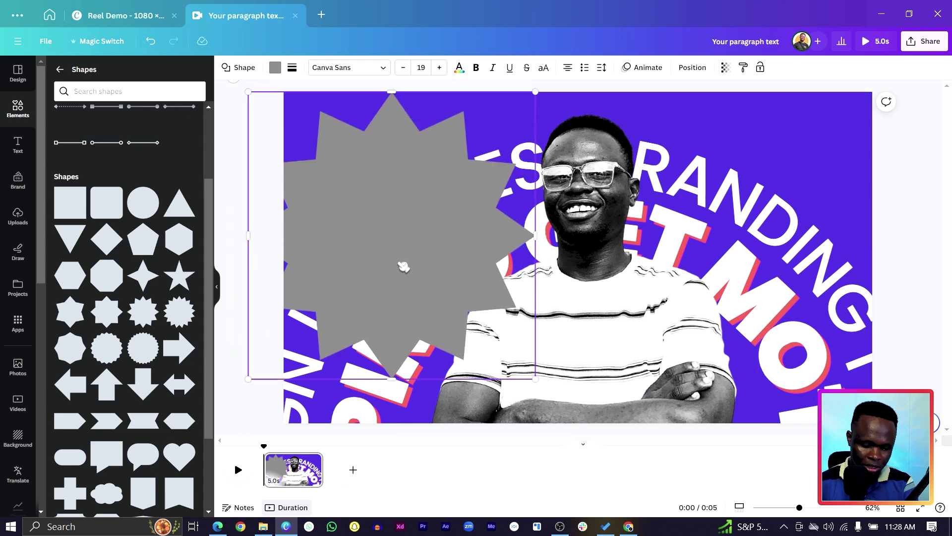
left_click_drag(384, 222, 377, 214)
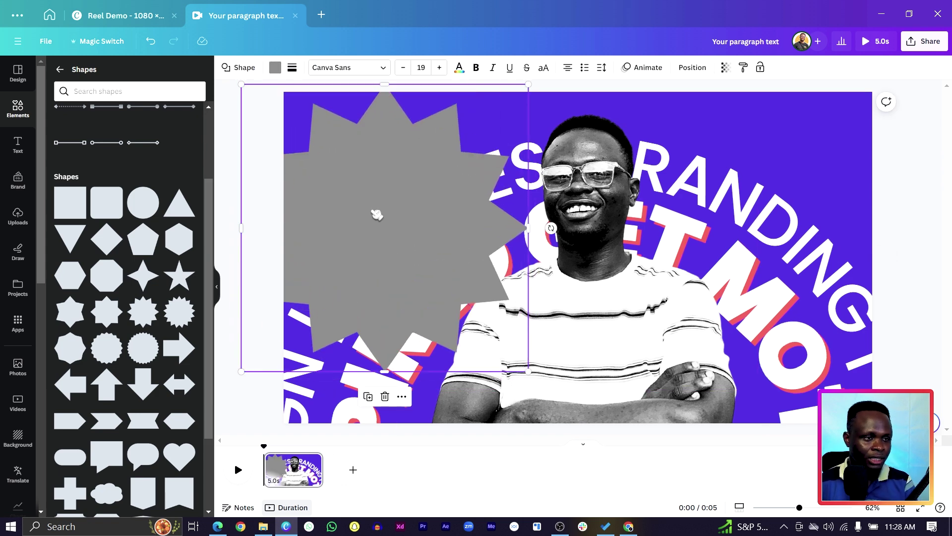
Add a four-pointed star shape at the page's right edge and enlarge it
scroll(154, 308, "down", 3)
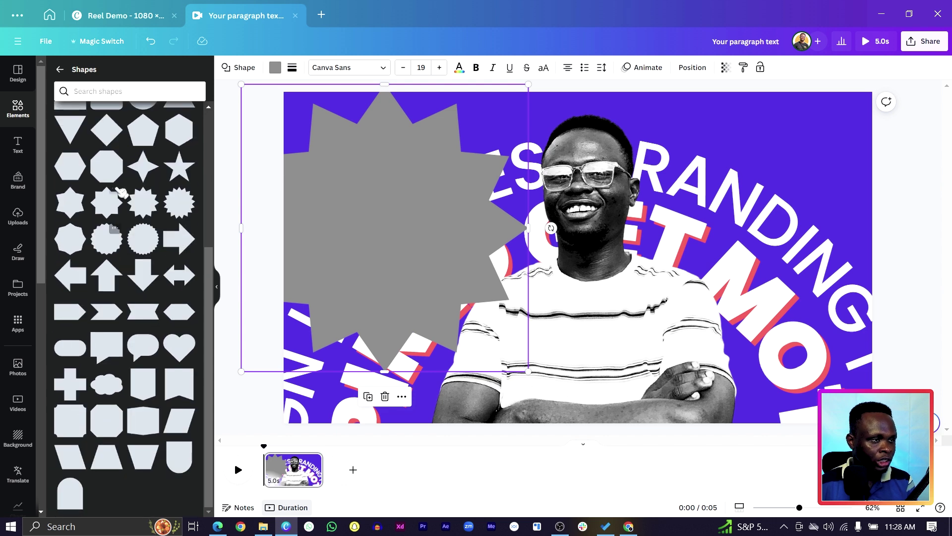
left_click(134, 173)
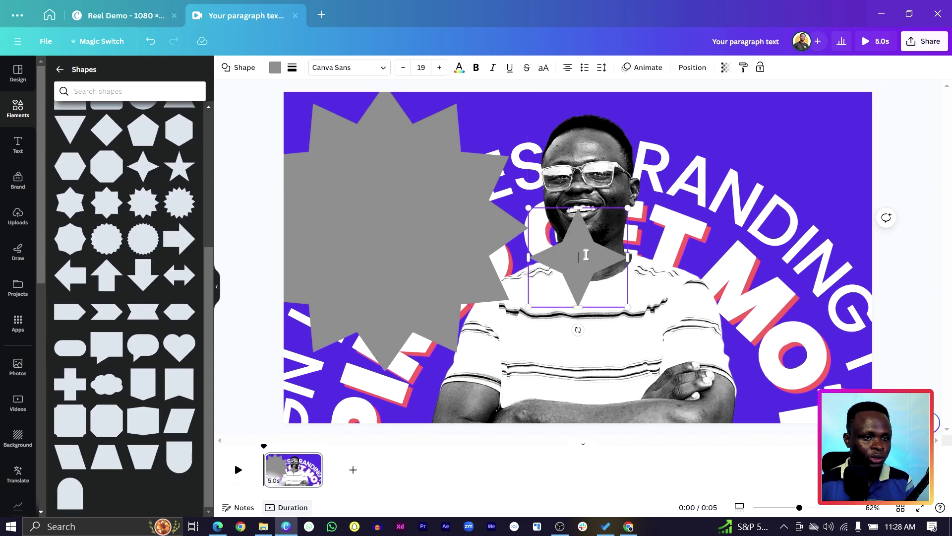
left_click_drag(566, 282, 811, 262)
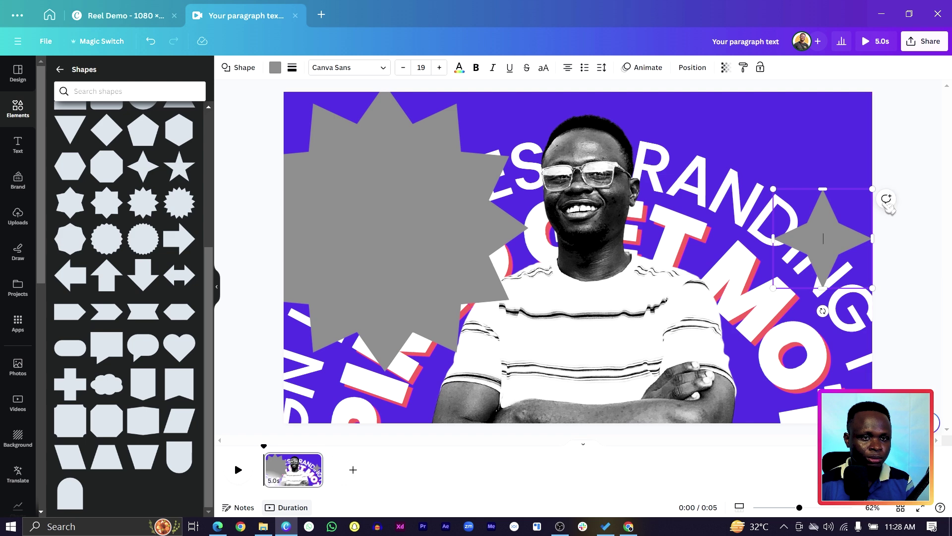
left_click_drag(875, 194, 920, 149)
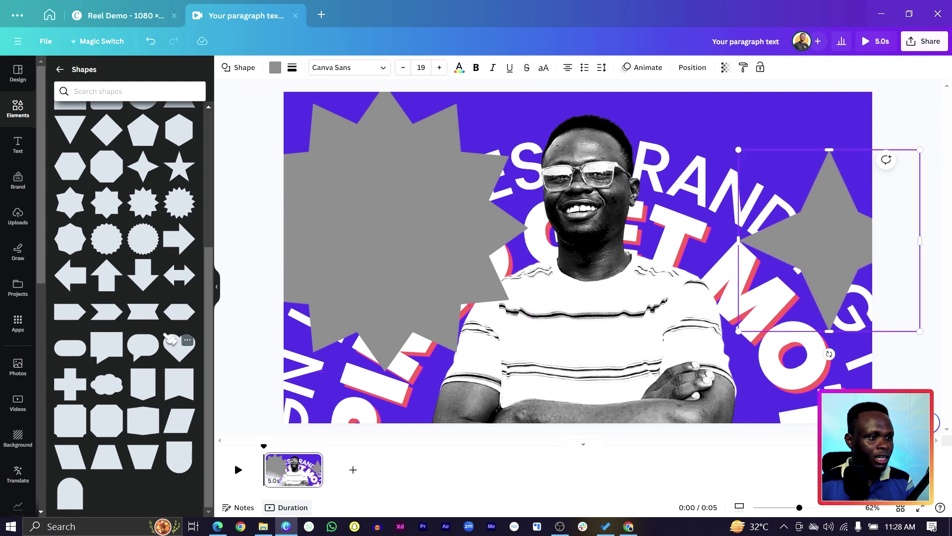
Add an upright hexagon shape and place it near the page's lower-right corner, beside the man's arm
scroll(171, 341, "up", 3)
left_click(179, 296)
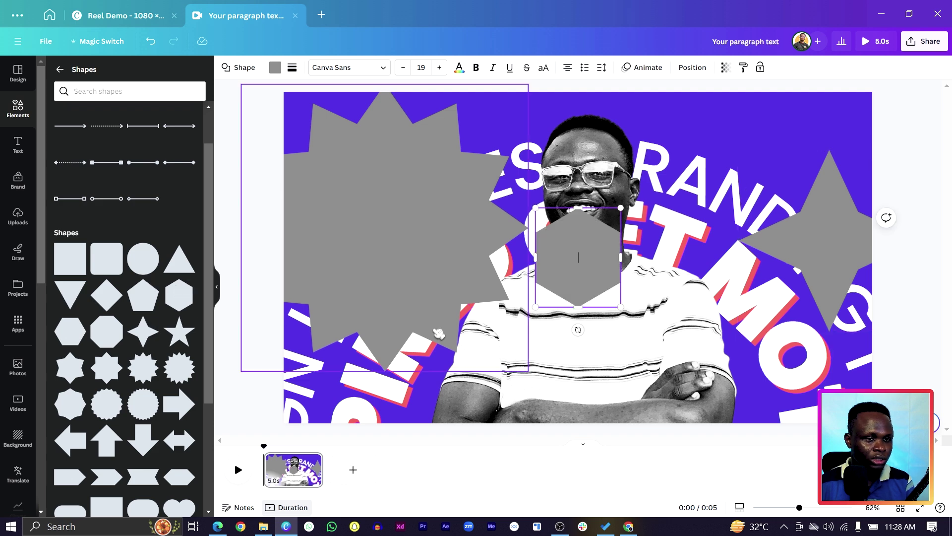
left_click_drag(596, 278, 777, 402)
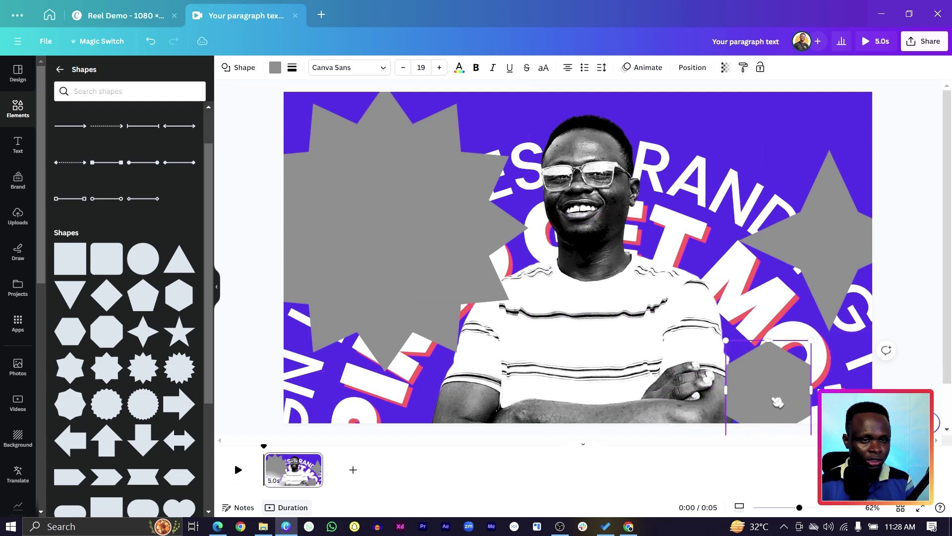
Shrink the starburst to about half its size and place it at the page's upper-left edge, above the text arc
left_click(453, 278)
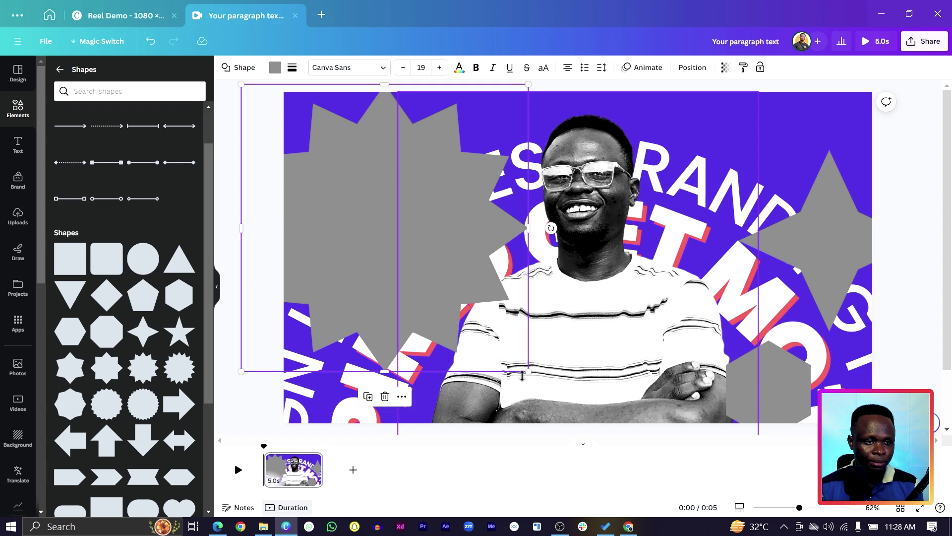
left_click_drag(529, 372, 392, 235)
left_click_drag(316, 159, 390, 144)
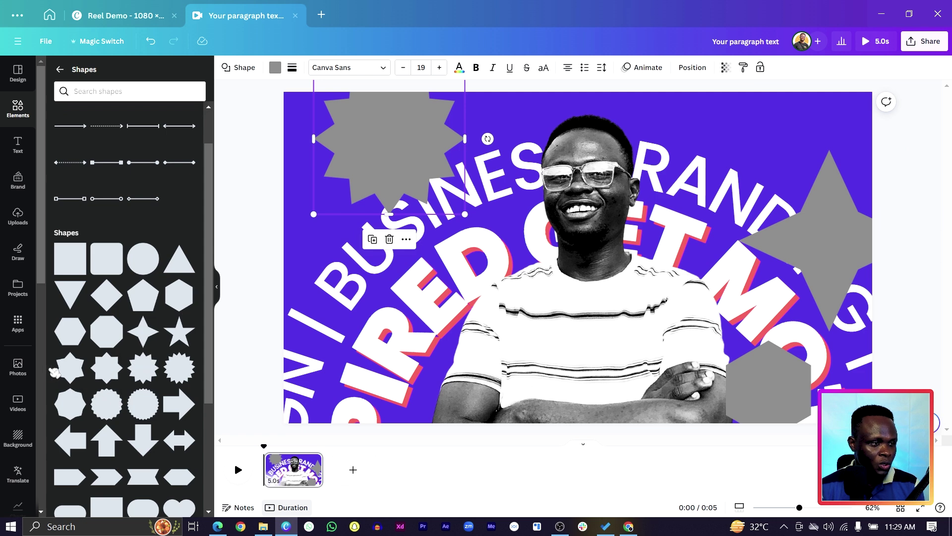
Add an enlarged cross shape in the page's lower-left corner and shift the four-pointed star up and to the left
scroll(101, 416, "down", 3)
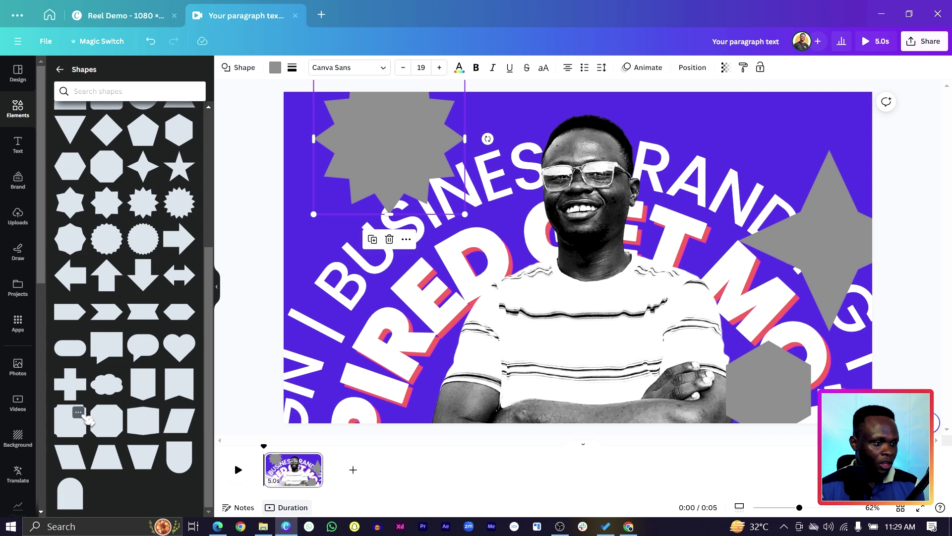
left_click(72, 386)
left_click_drag(584, 271, 320, 388)
left_click_drag(363, 326, 405, 282)
left_click_drag(355, 362, 382, 378)
left_click(813, 243)
left_click_drag(814, 243, 783, 200)
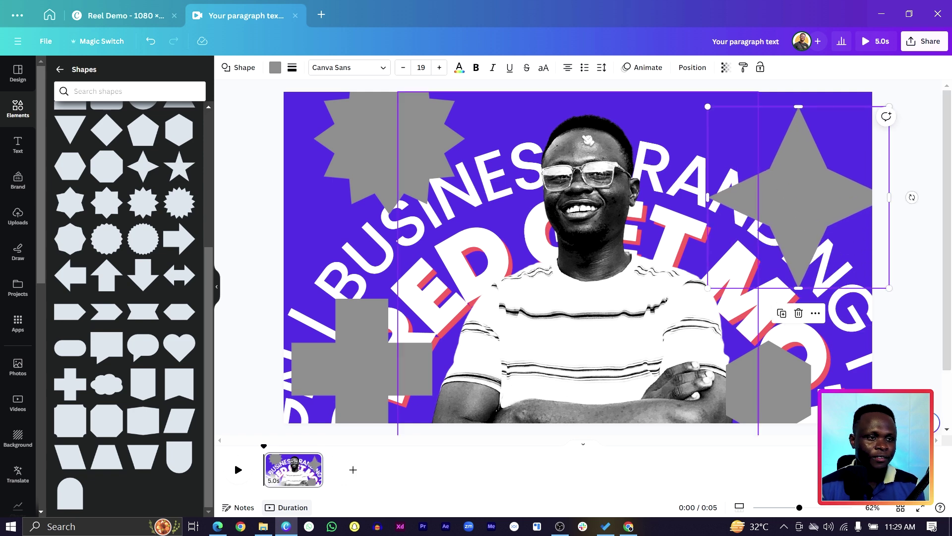
Select all four decorative shapes and move them in the layer order behind both curved texts, just above the violet background
left_click(354, 145, "shift")
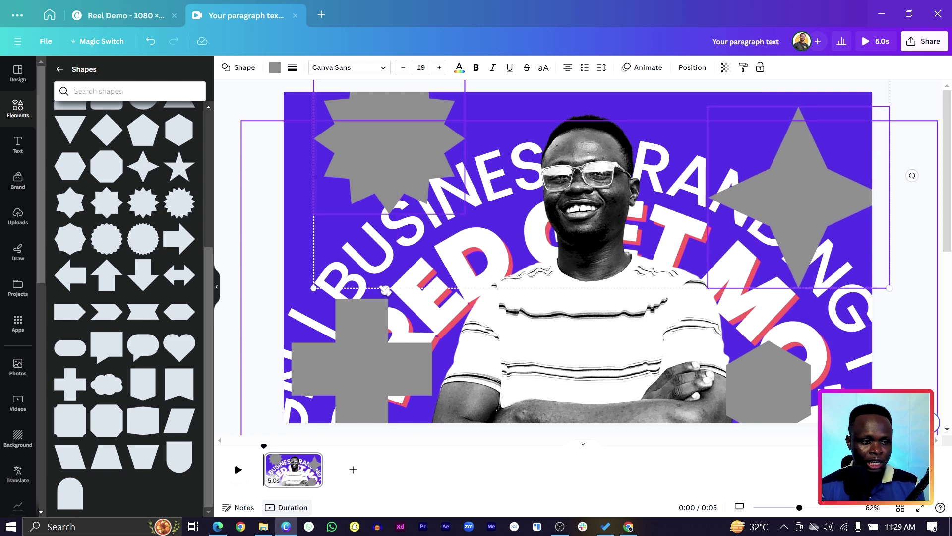
left_click(412, 367, "shift")
left_click(799, 392, "shift")
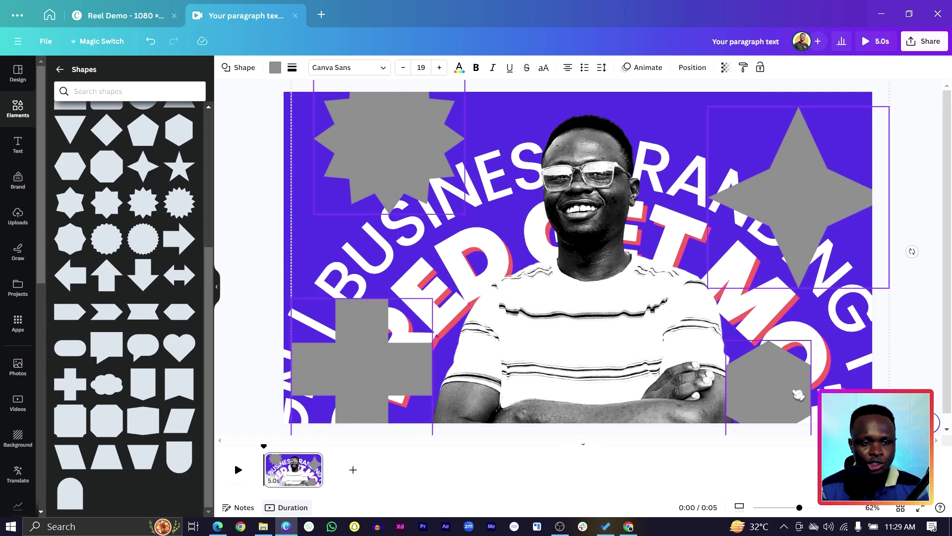
right_click(836, 185)
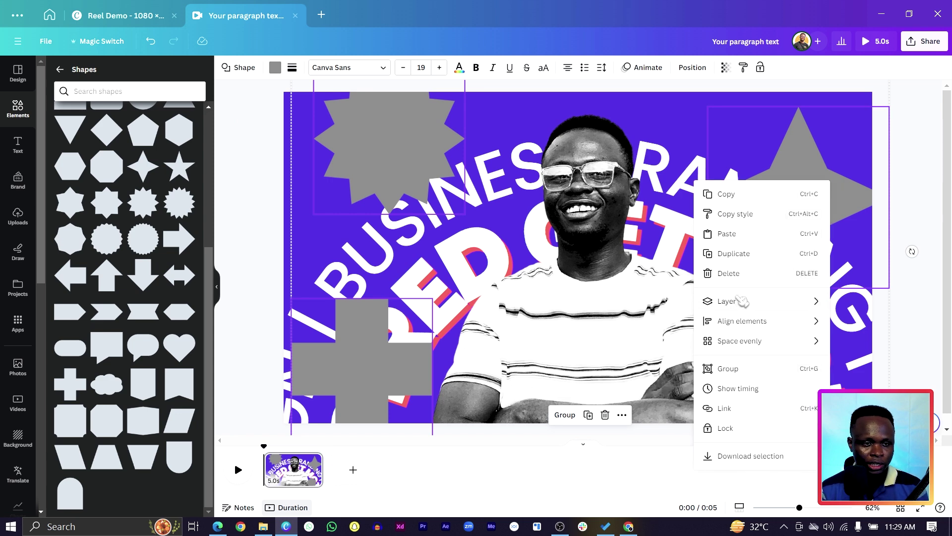
mouse_move(743, 301)
left_click(594, 380)
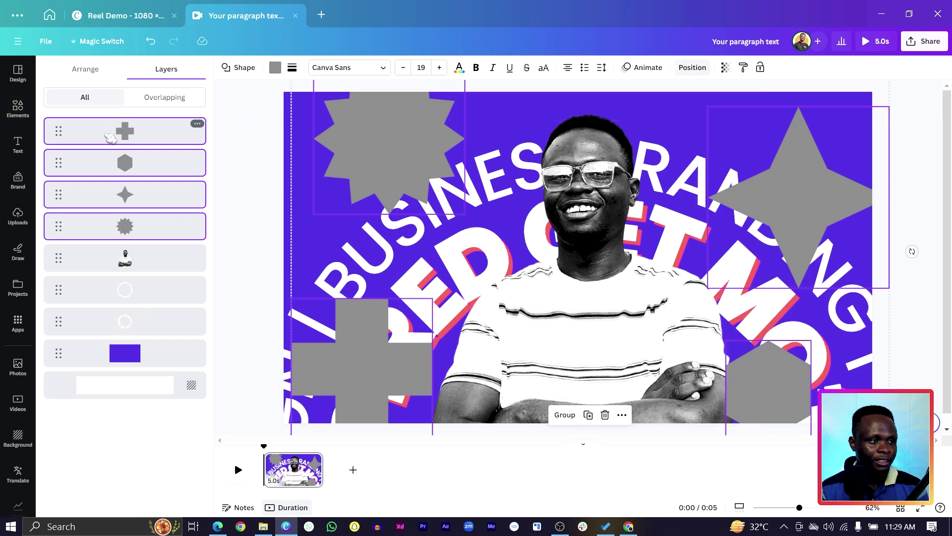
left_click_drag(133, 130, 149, 360)
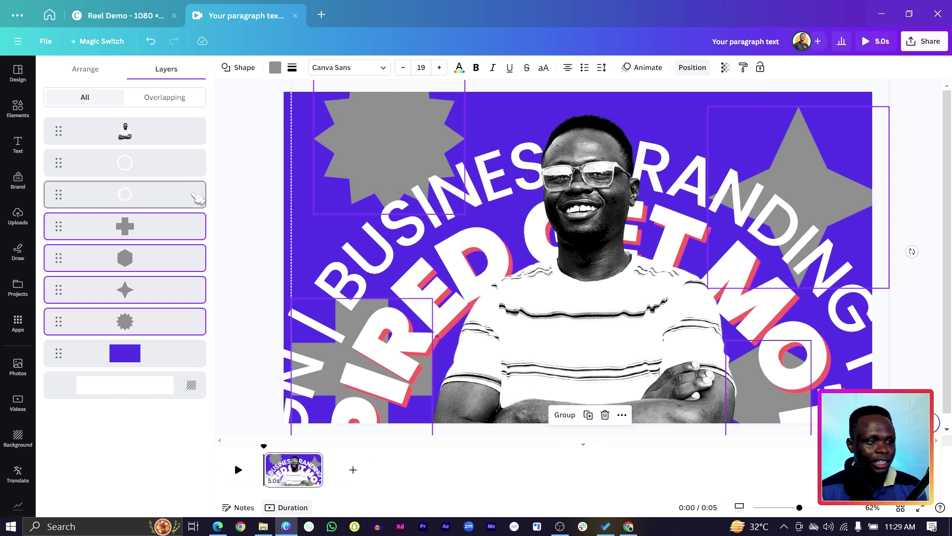
Fill the cross shape in the page's lower-left corner with solid red from the default colours
left_click(171, 195)
left_click(166, 232)
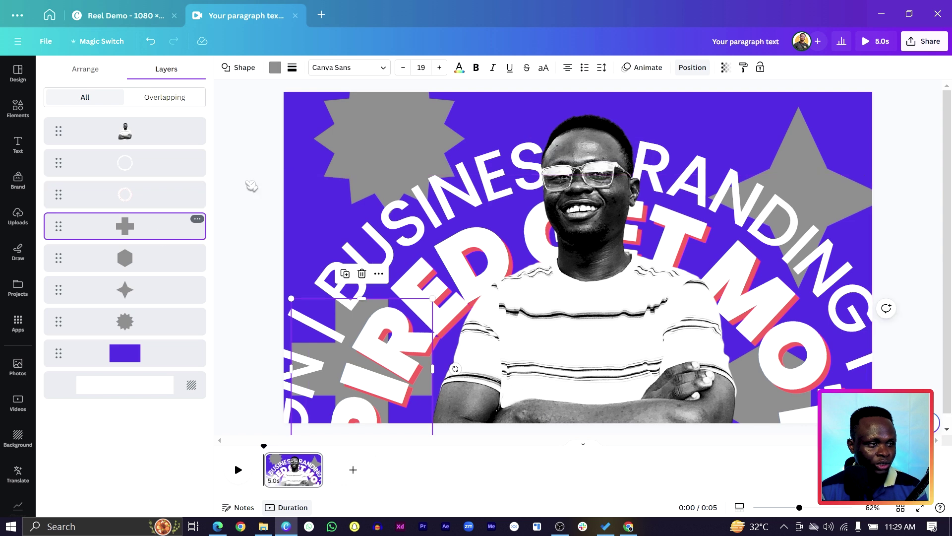
left_click(275, 69)
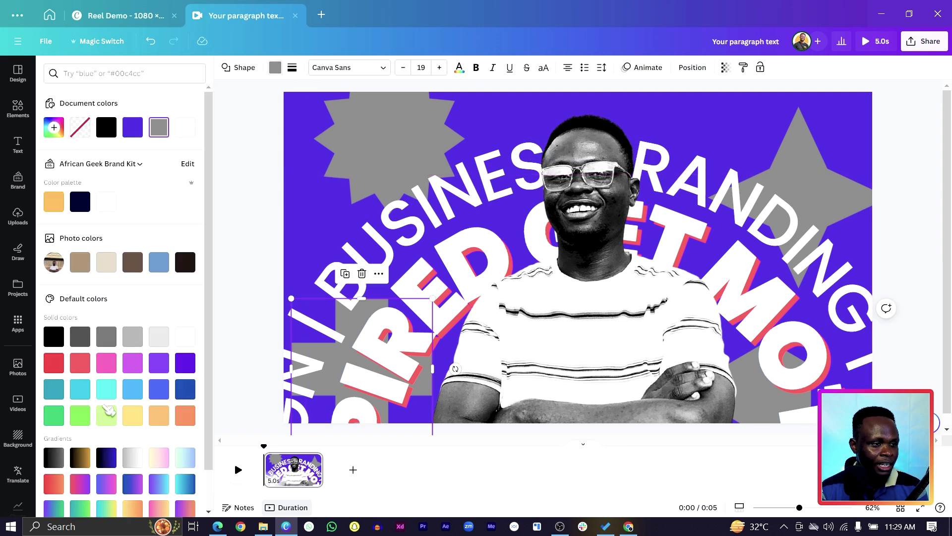
left_click(54, 363)
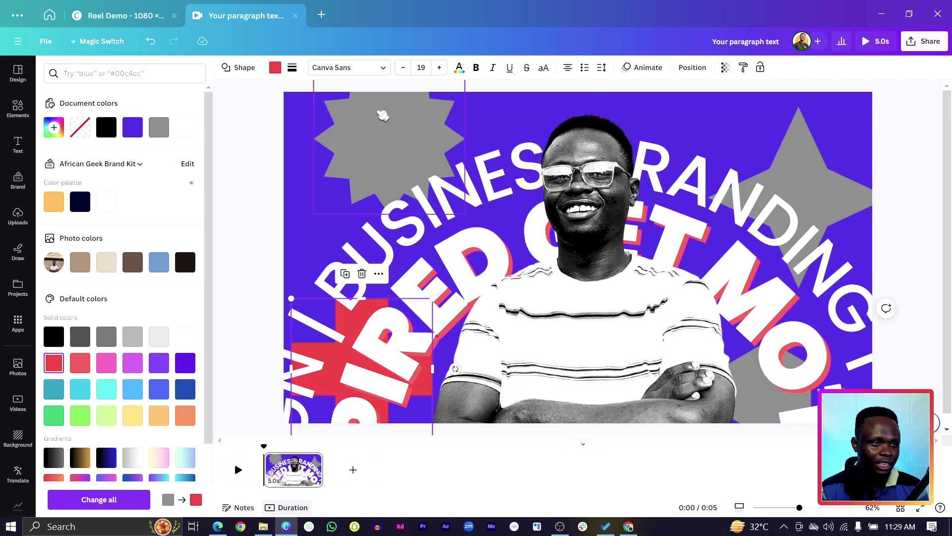
Fill the starburst above the text arc with solid orange from the default colours
left_click(379, 128)
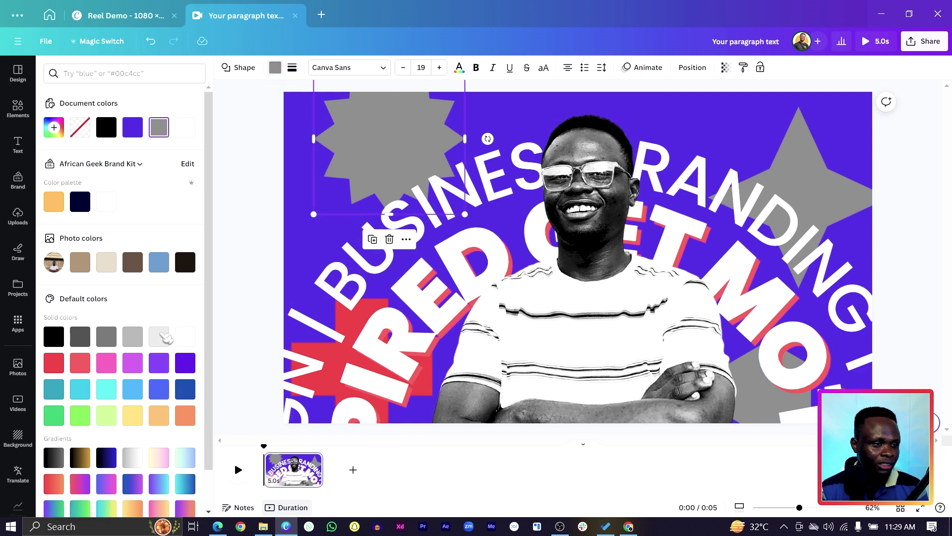
scroll(164, 330, "down", 2)
left_click(186, 379)
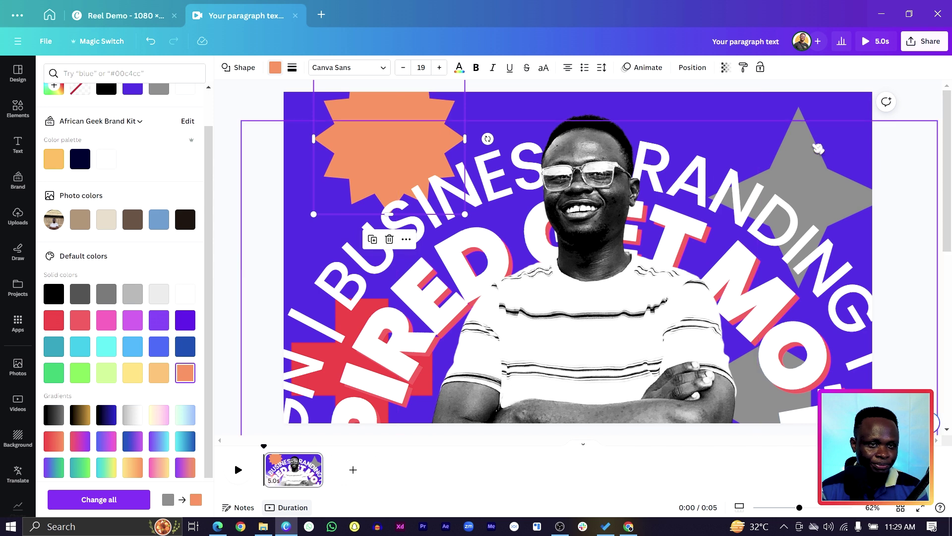
Select the hexagon from the layer list and fill it with solid green from the default colours
left_click(819, 164)
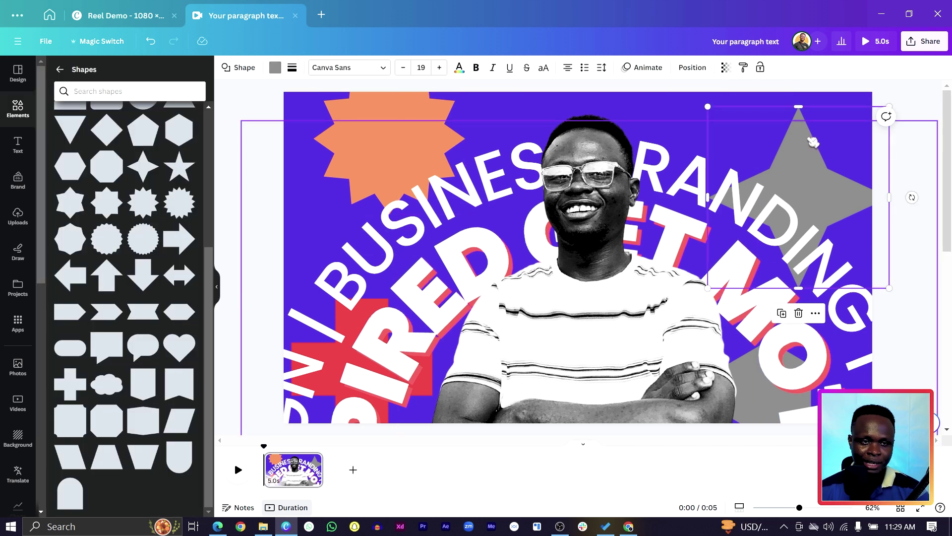
right_click(785, 195)
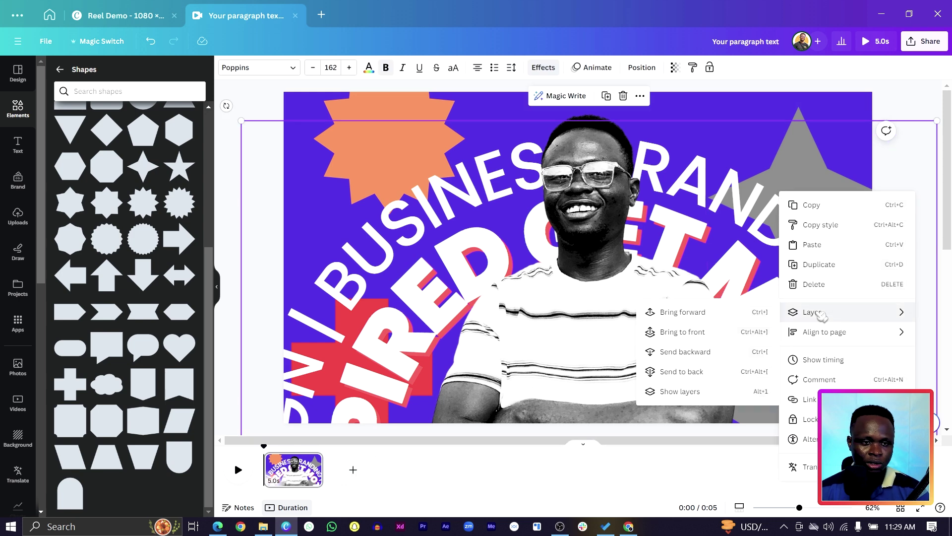
mouse_move(801, 312)
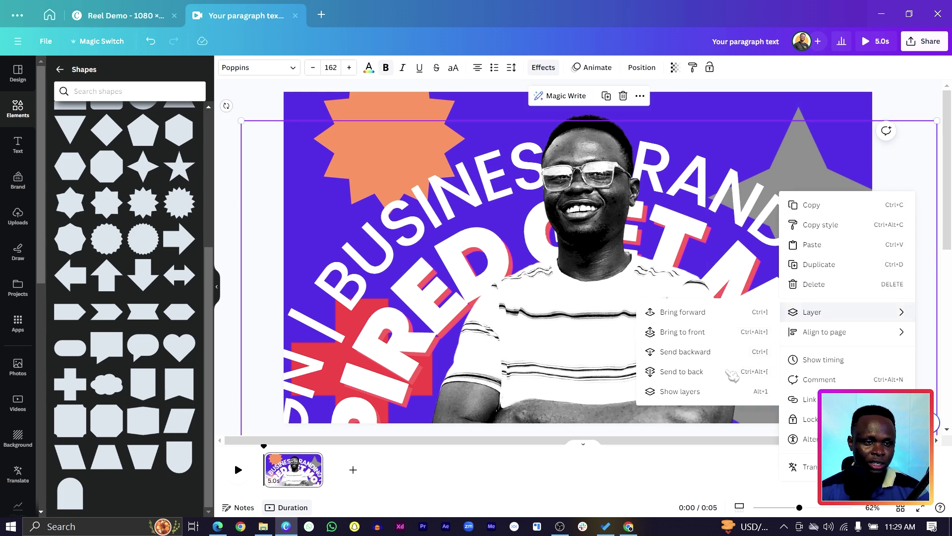
left_click(709, 392)
left_click(131, 257)
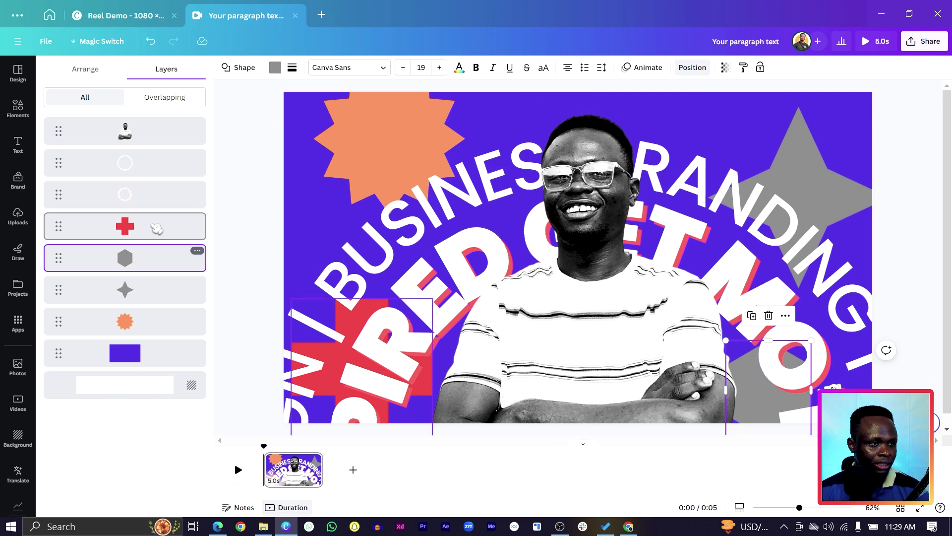
left_click(279, 67)
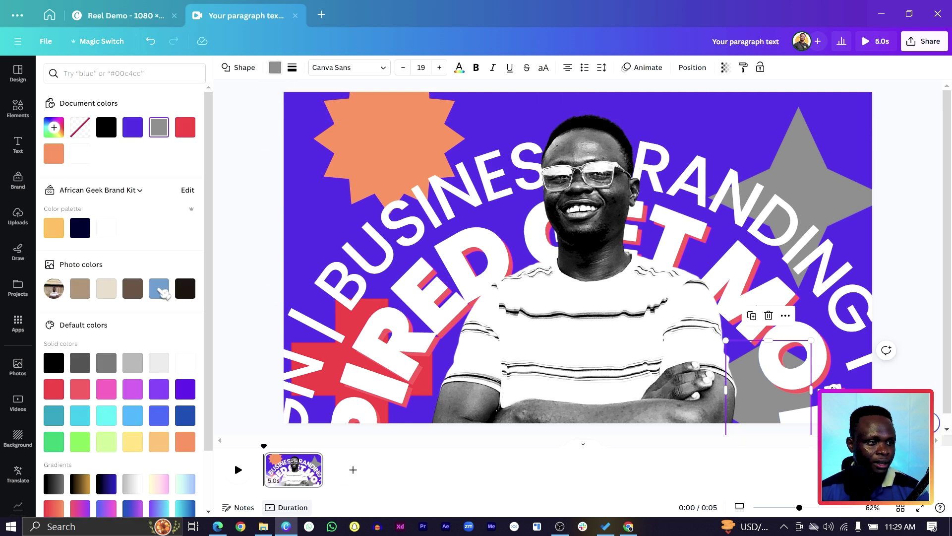
scroll(113, 401, "down", 3)
left_click(54, 373)
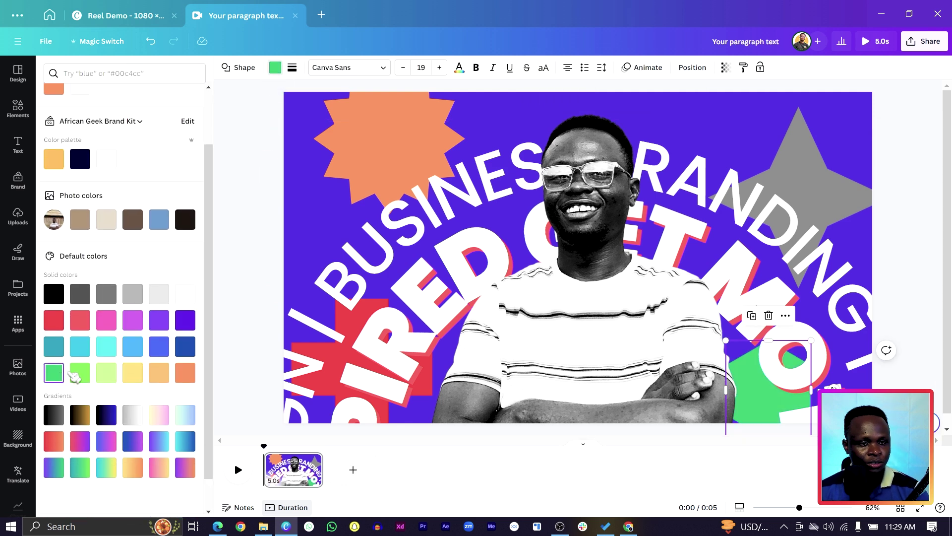
Select the four-pointed star from the layer list and fill it with the brand kit's yellow-orange, leaving everything deselected
left_click(829, 186)
right_click(828, 184)
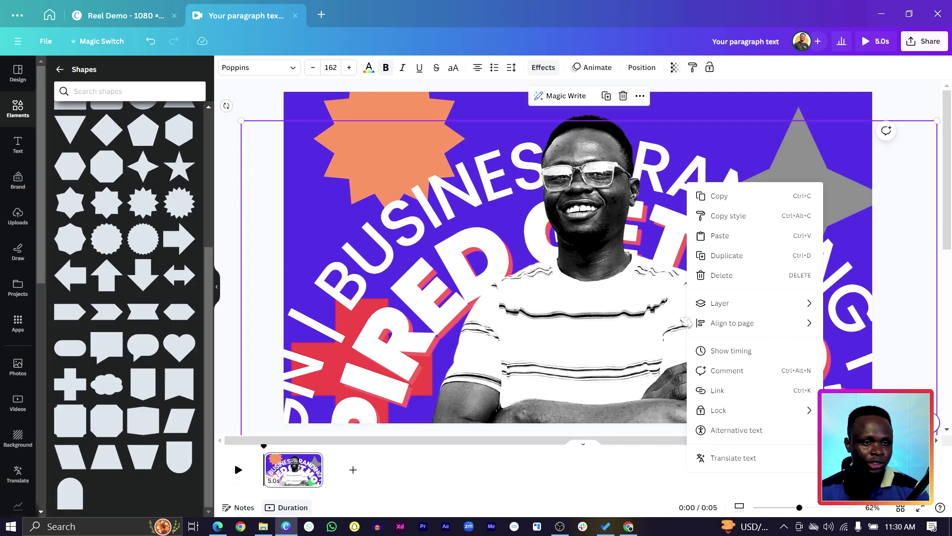
mouse_move(707, 304)
left_click(588, 382)
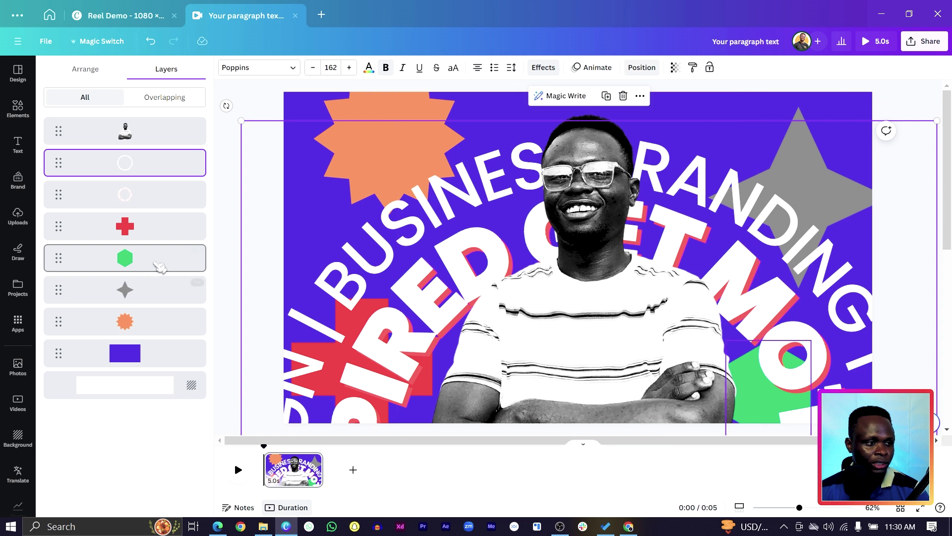
left_click(136, 290)
left_click(275, 67)
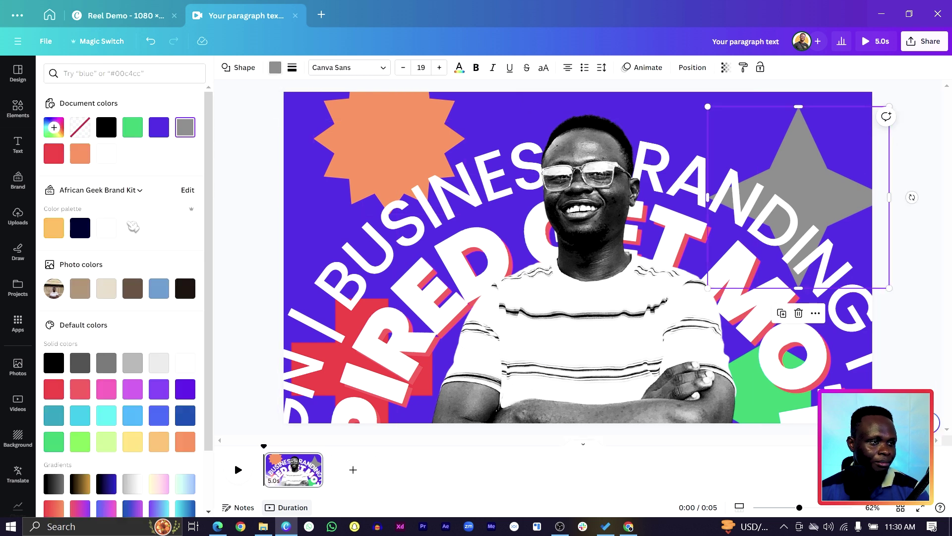
scroll(119, 303, "down", 2)
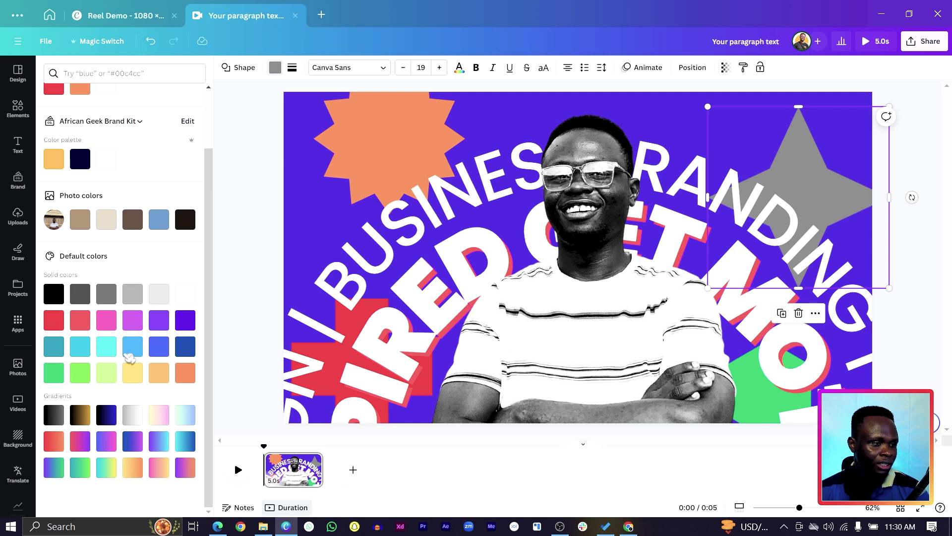
scroll(54, 105, "up", 2)
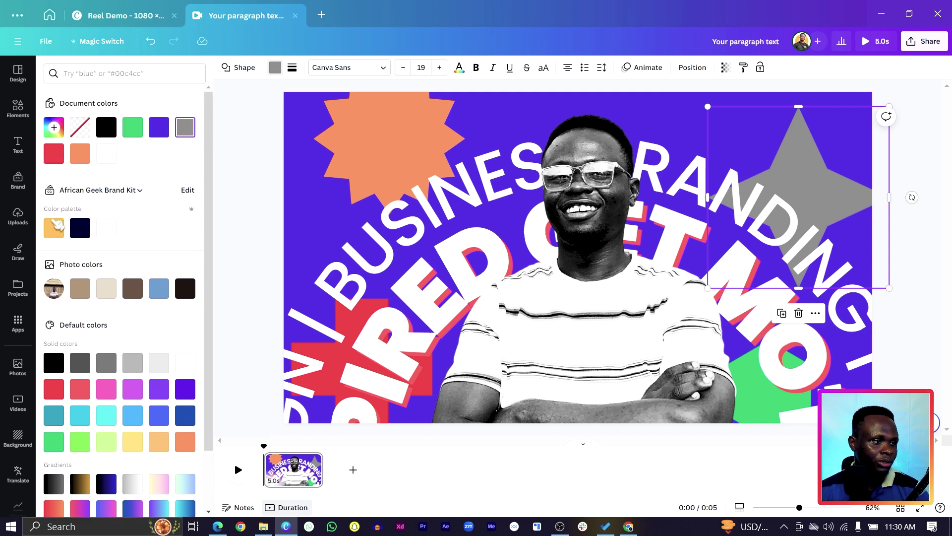
left_click(54, 223)
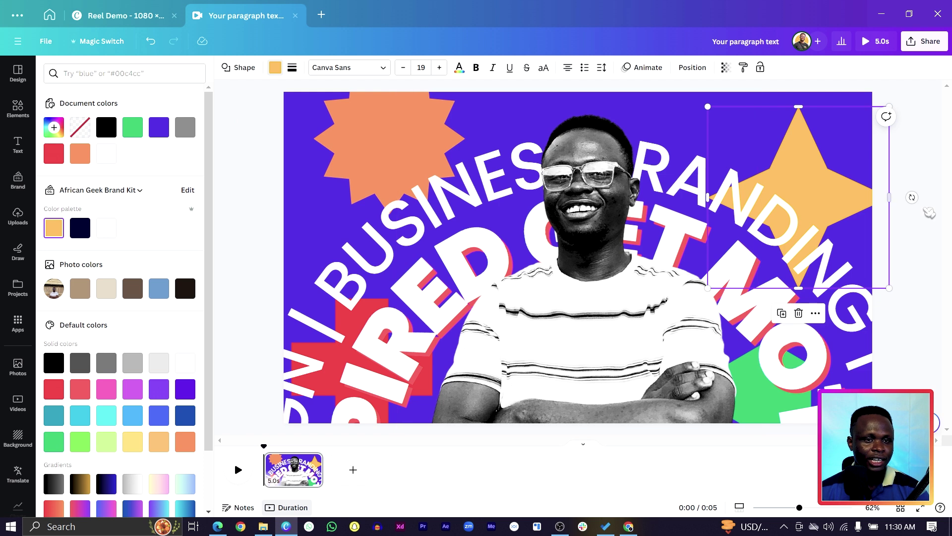
key("Escape")
key("Escape")
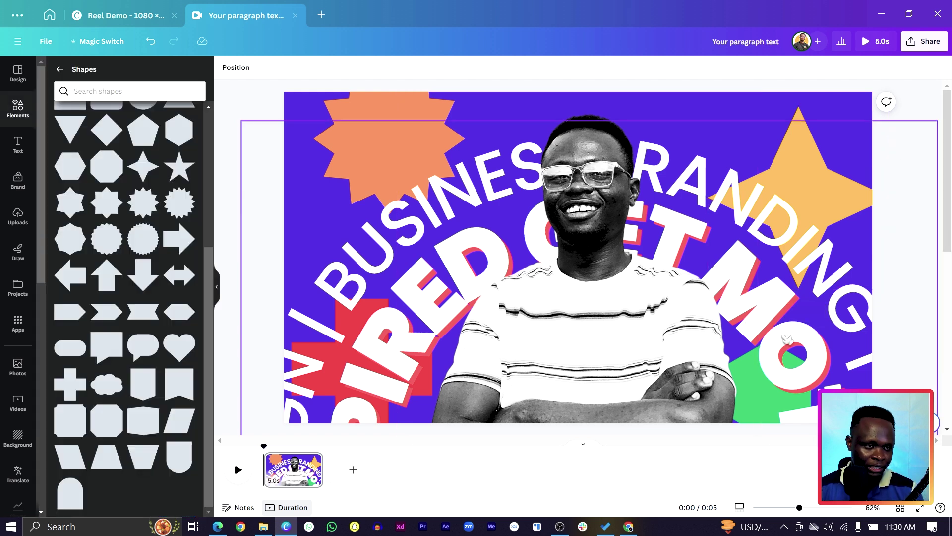
Add a blank second page and copy the man's cut-out portrait from the first page
left_click(341, 475)
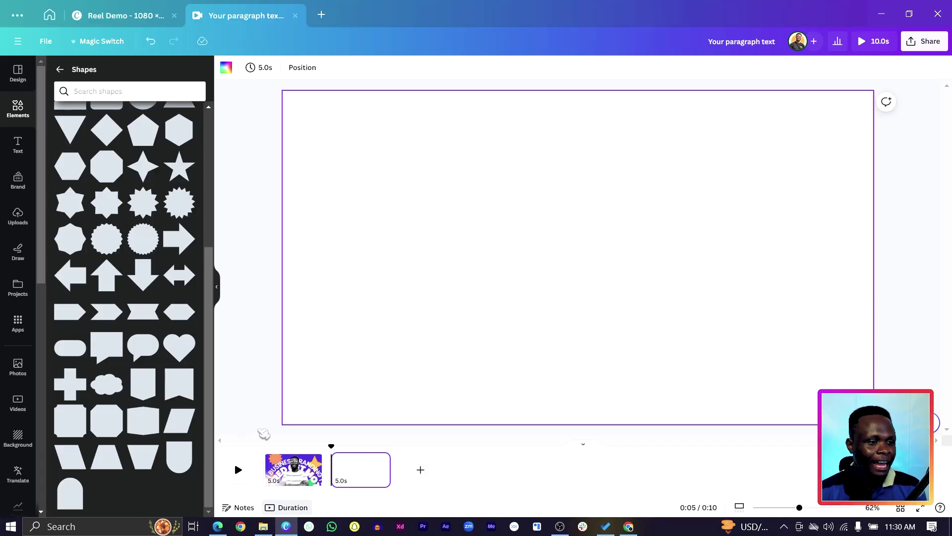
left_click(292, 466)
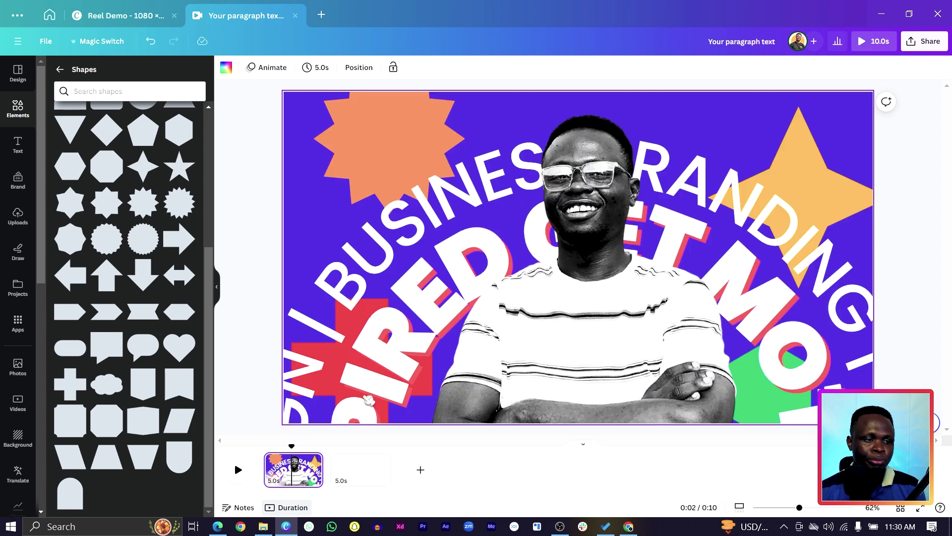
left_click(609, 304)
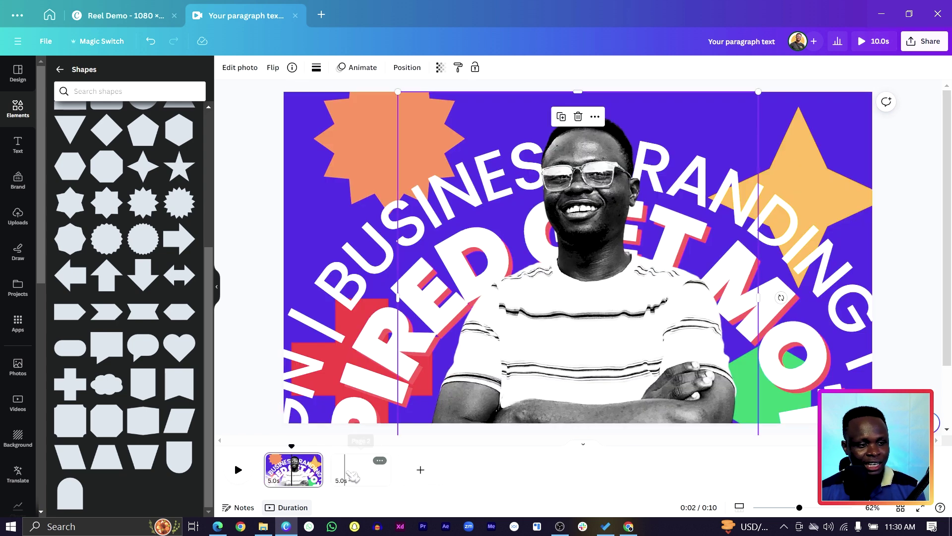
Paste the portrait onto the blank second page, move it to the page's left half and shrink it slightly
left_click(352, 476)
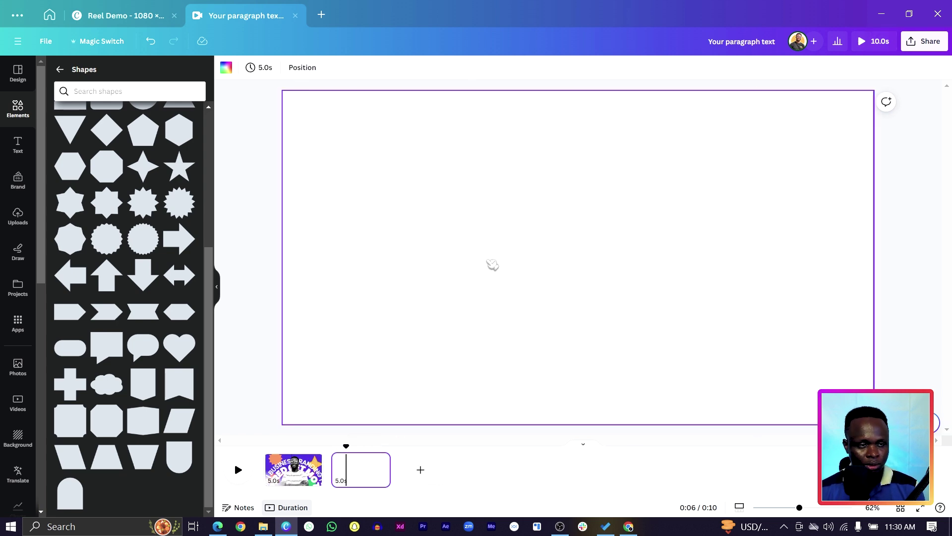
key("ctrl+v")
left_click_drag(563, 282, 425, 282)
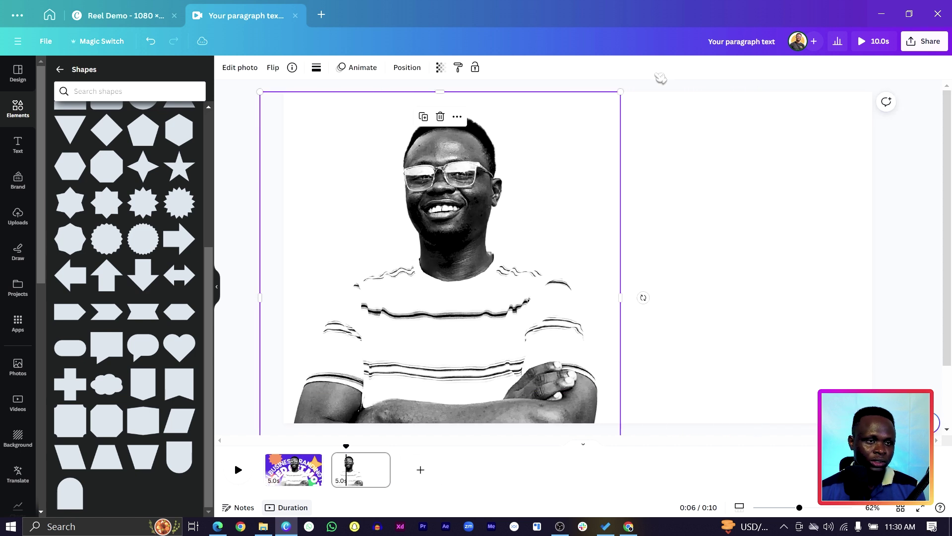
left_click_drag(621, 90, 603, 111)
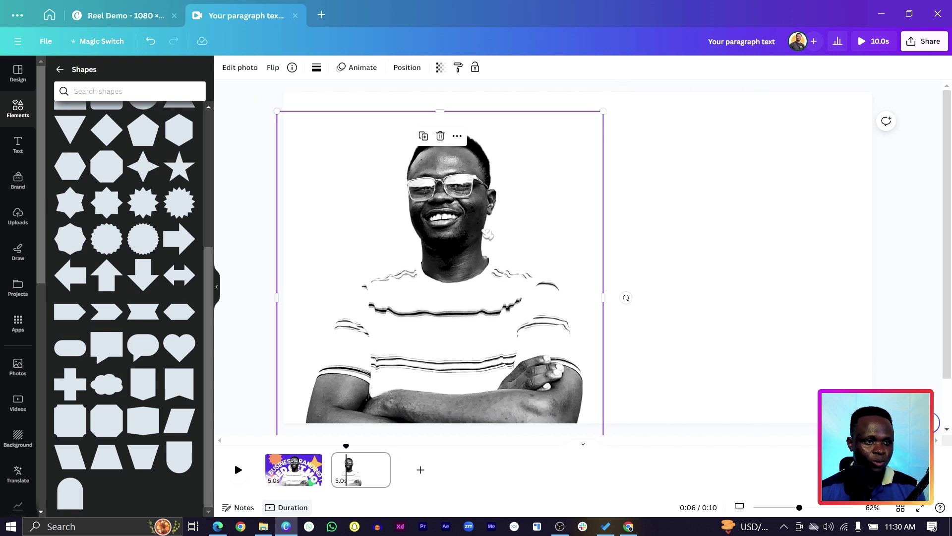
Set the second page's background to the red document colour and nudge the portrait slightly up and to the left
left_click(686, 238)
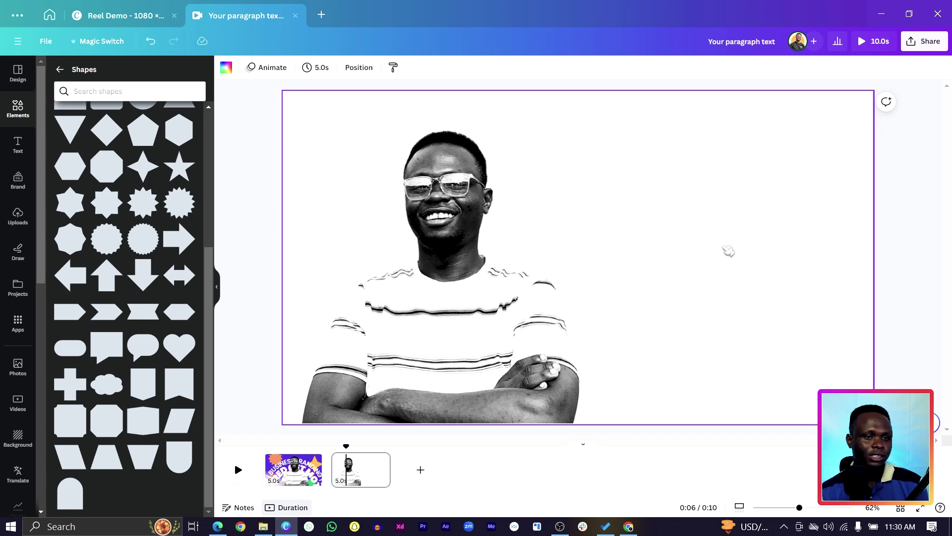
left_click(226, 68)
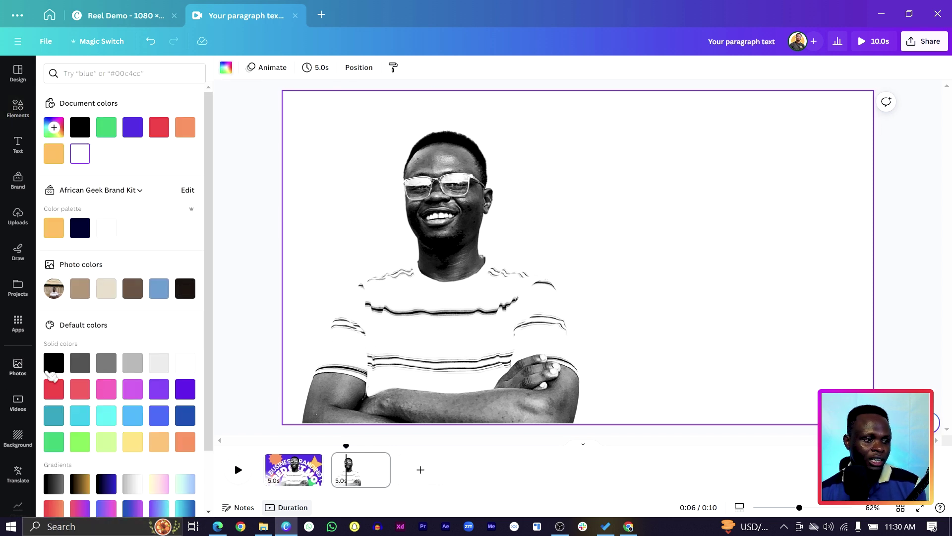
scroll(83, 435, "down", 2)
scroll(124, 434, "up", 2)
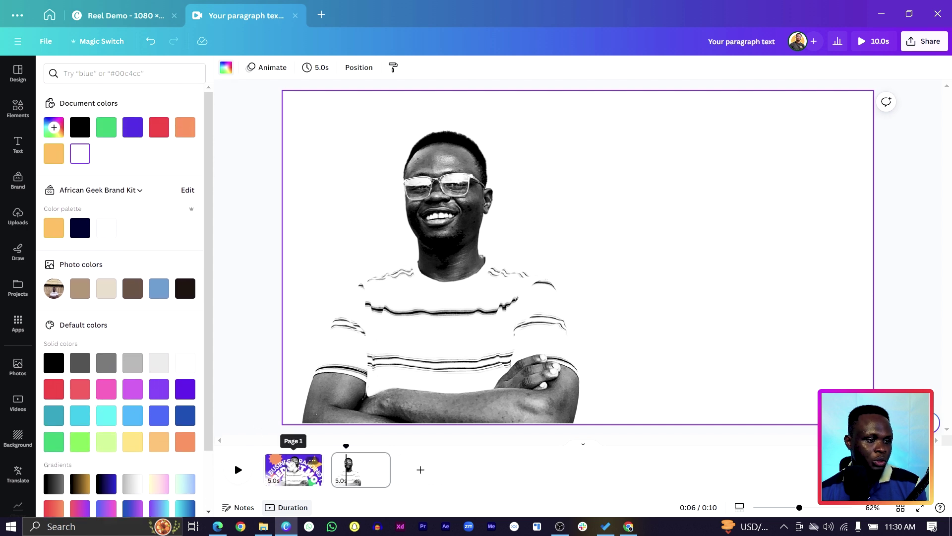
left_click(158, 127)
left_click(365, 257)
left_click_drag(381, 277, 371, 271)
Add the text "Let's talk:" beside the portrait and enlarge it to about size 119
key("t")
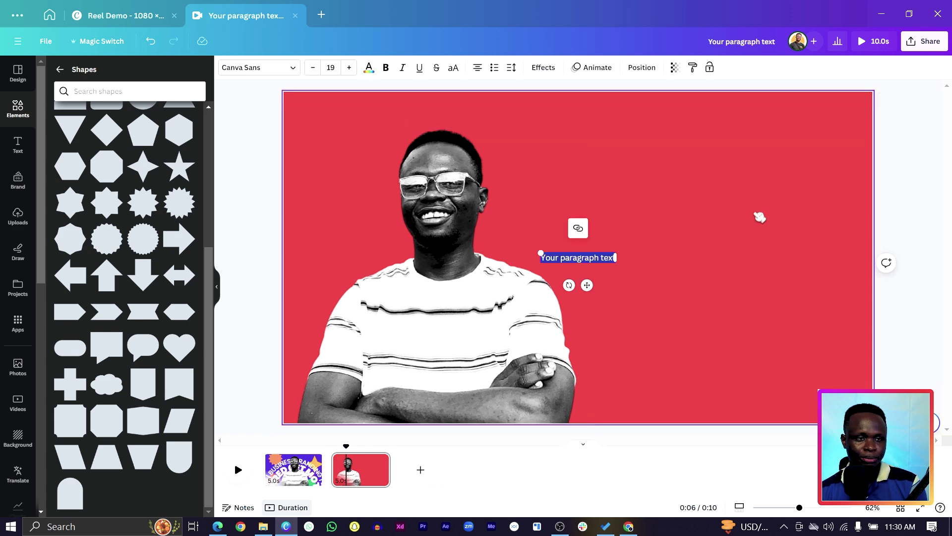
left_click_drag(616, 253, 839, 238)
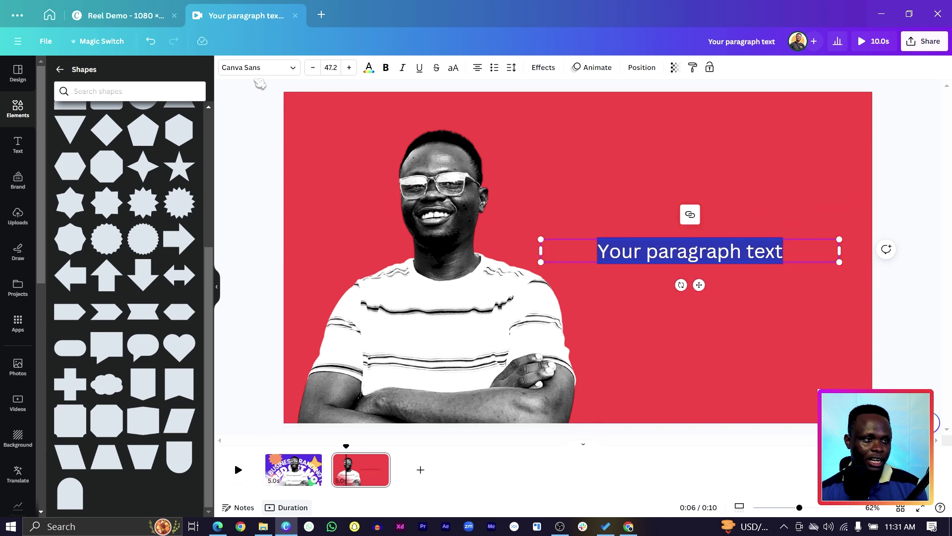
type("Let's talk:")
left_click_drag(536, 249, 556, 205)
Duplicate the "Let's talk:" text just below the original and change the copy's wording to "Branding"
left_click(810, 352)
left_click_drag(789, 237, 749, 284)
double_click(746, 284)
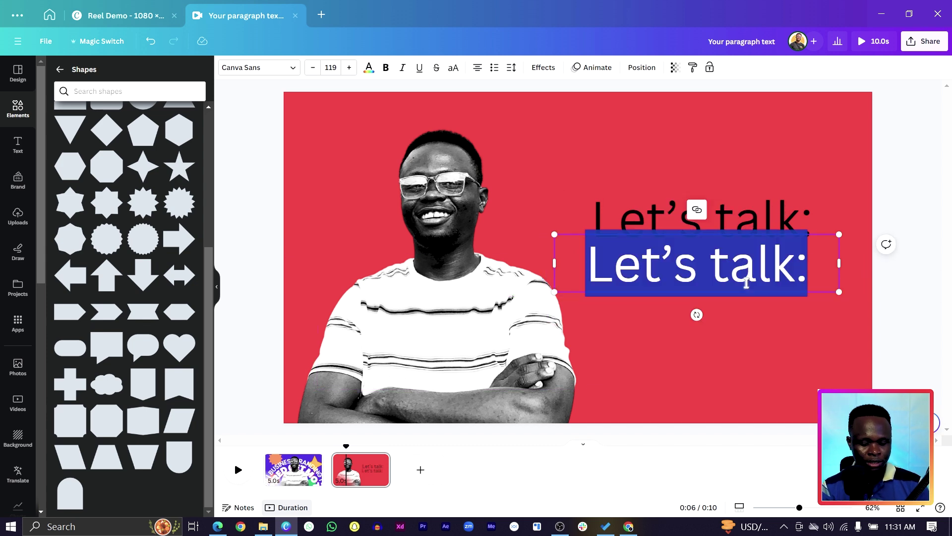
type("Branding")
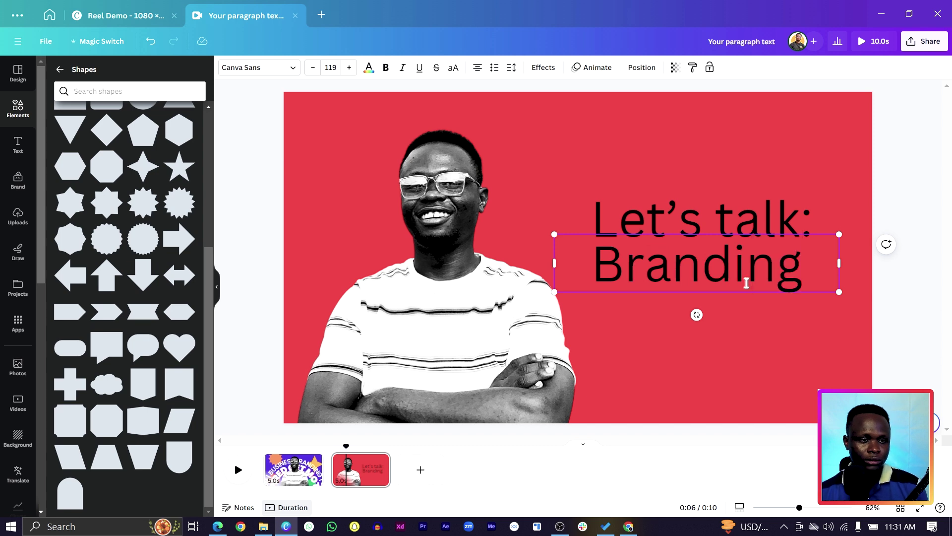
key("ctrl+a")
left_click(806, 223, "shift")
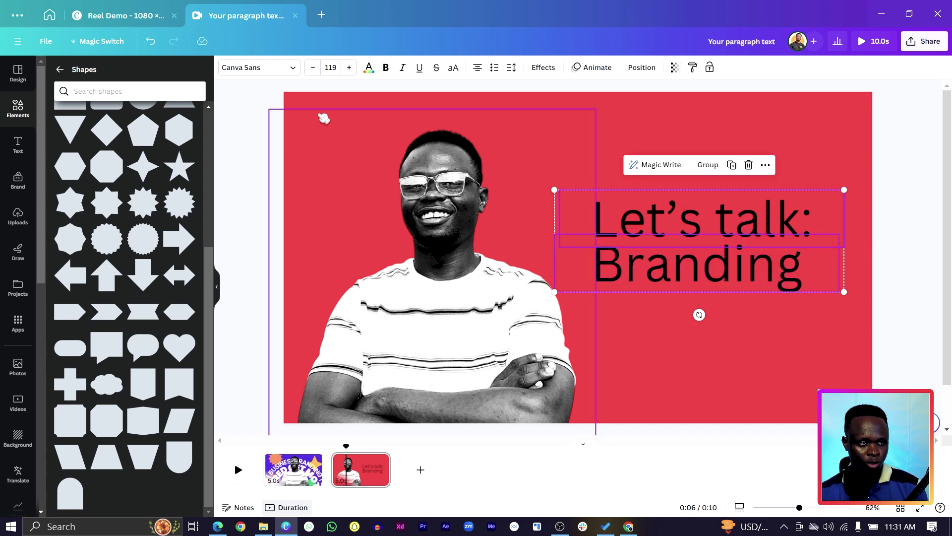
left_click(246, 67)
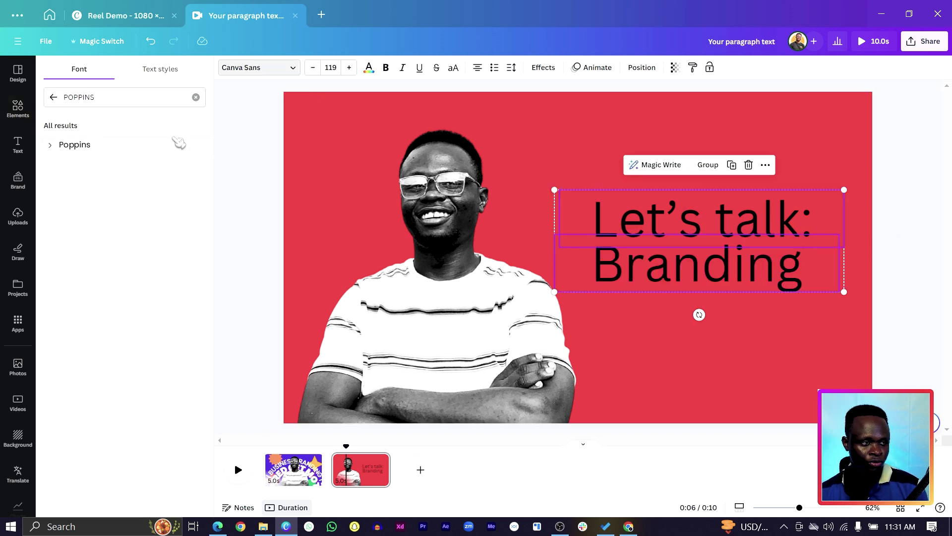
left_click(50, 146)
left_click(786, 367)
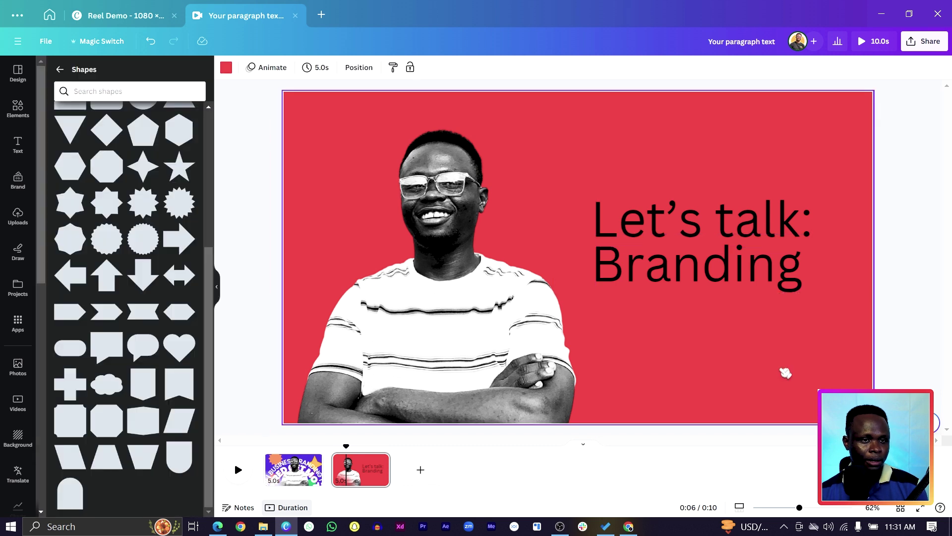
Change the font of the "Let's talk:" text to Poppins SemiBold
left_click(754, 218)
left_click(221, 68)
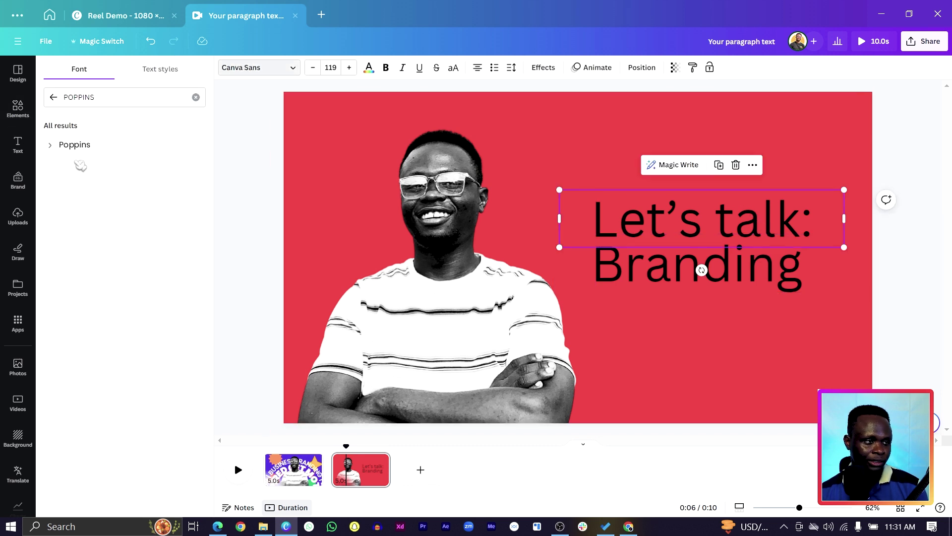
left_click(52, 146)
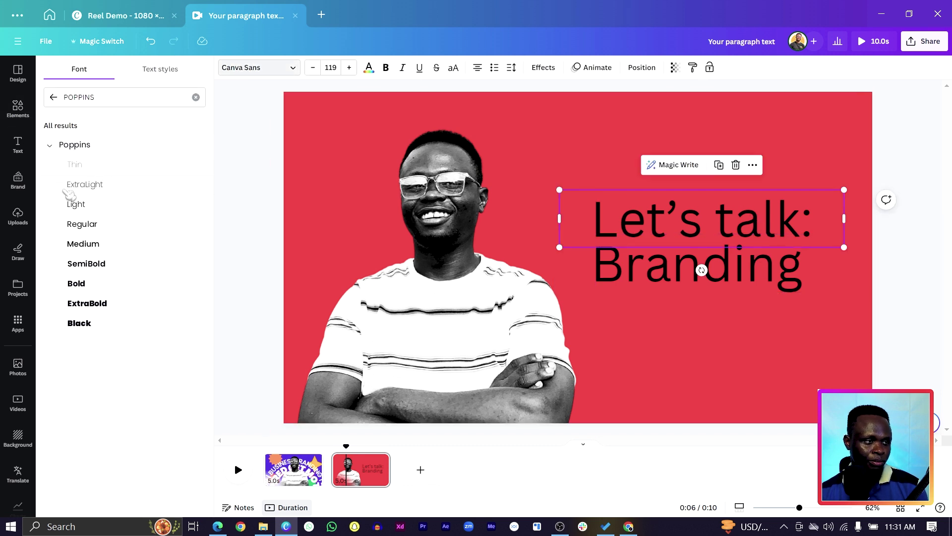
left_click(95, 270)
Set "Branding" in Poppins Black, enlarge it leftwards over the man's shoulder and nudge "Let's talk:" to the right above it
left_click(790, 276)
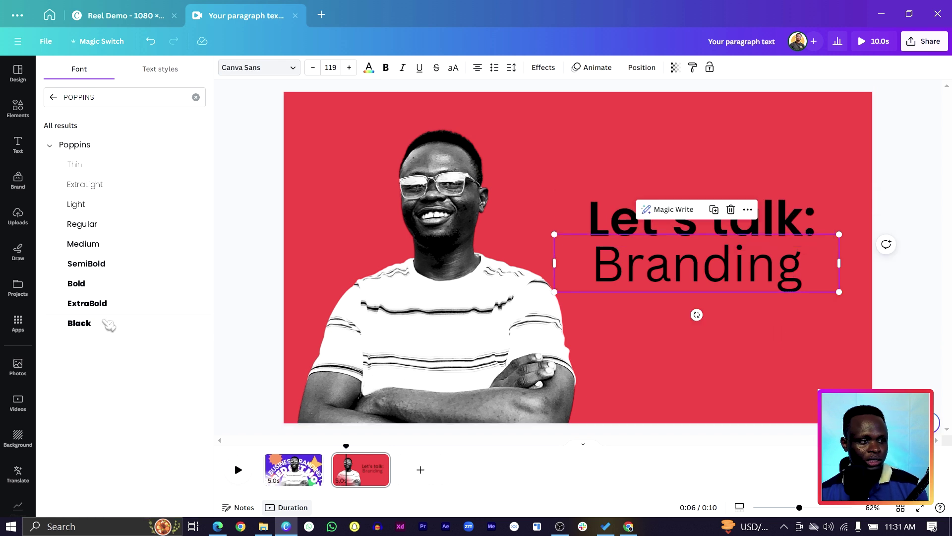
left_click(80, 323)
left_click_drag(554, 292, 464, 304)
left_click_drag(786, 210, 805, 214)
Shift the man's portrait slightly left and move its layer above both texts
left_click_drag(496, 348, 476, 350)
right_click(345, 350)
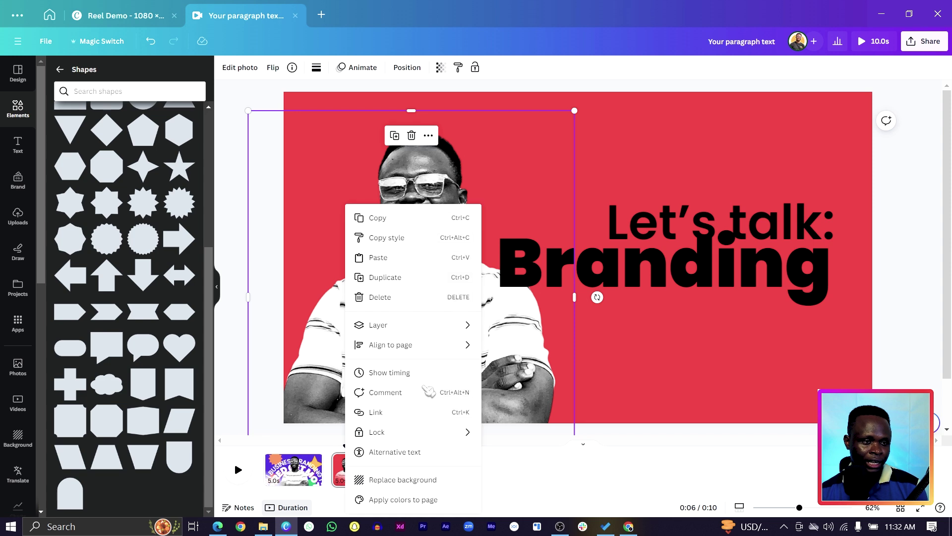
mouse_move(446, 325)
left_click(556, 411)
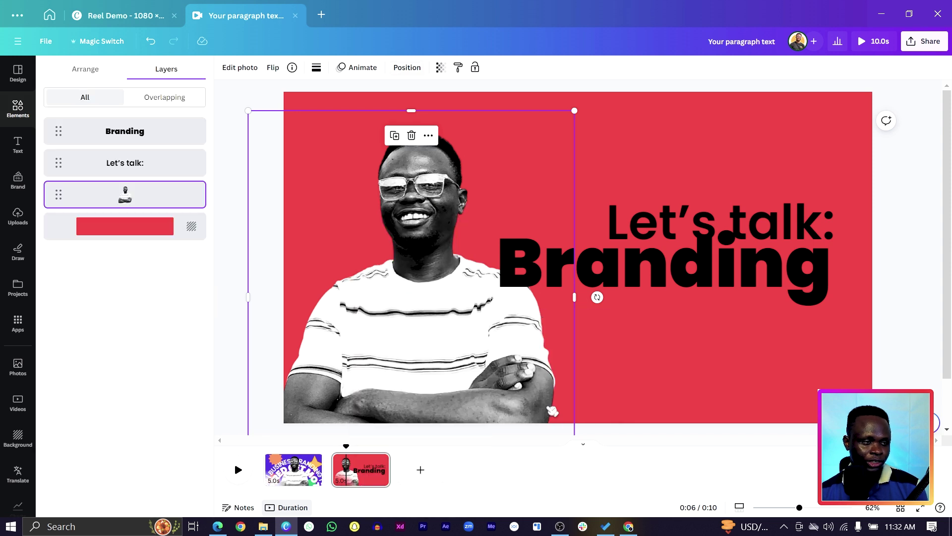
left_click_drag(170, 196, 172, 130)
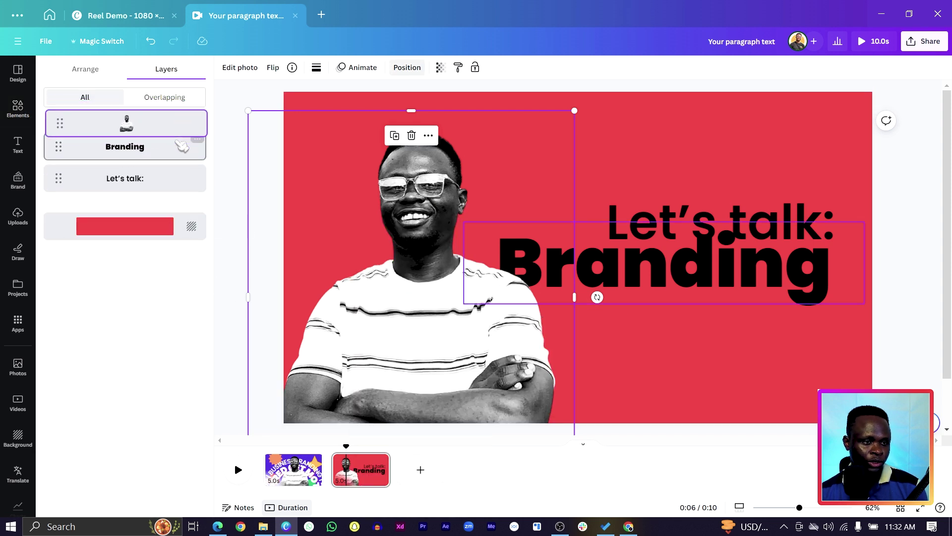
Duplicate "Let's talk:" below "Branding" and change the copy to "w/" followed by the speaker's first name
left_click(799, 202)
left_click_drag(799, 202, 772, 323)
left_click(738, 334)
left_click(797, 214)
key("ctrl+d")
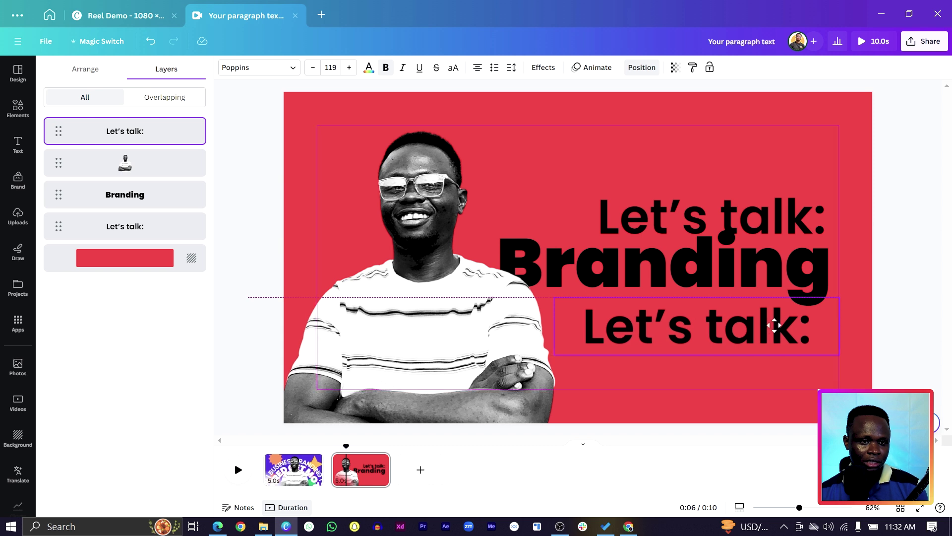
double_click(773, 325)
type("w/ Benjamin")
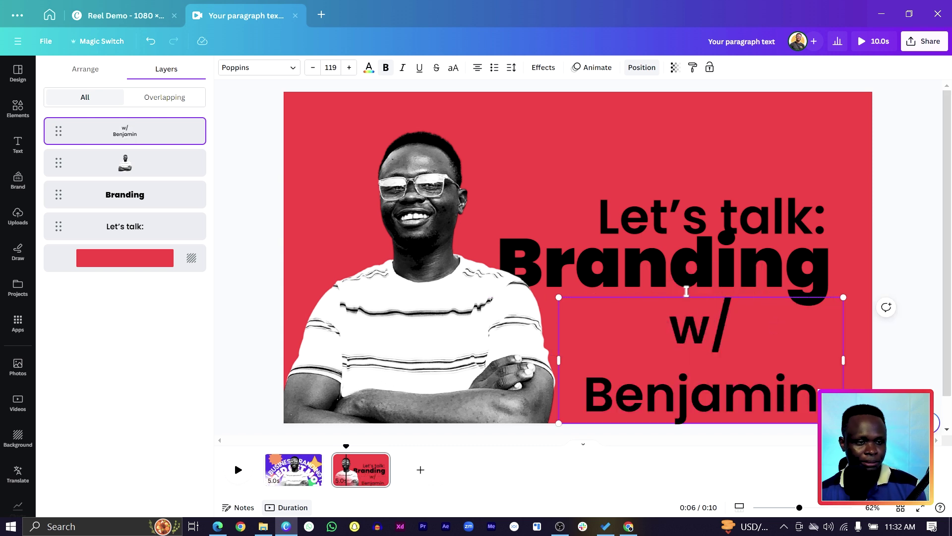
Shrink the speaker line to about size 53.5, remove its bold style and position it just below "Branding"
left_click_drag(552, 362, 679, 324)
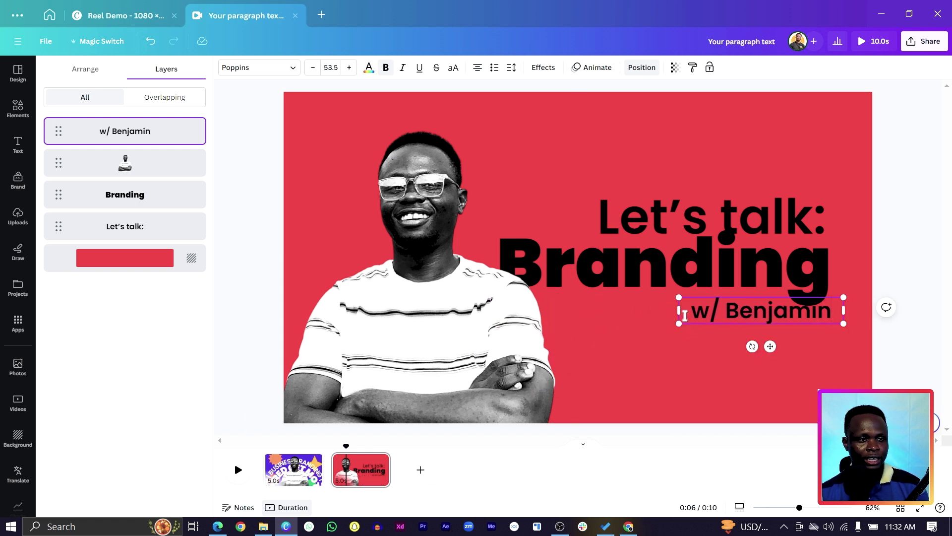
double_click(685, 315)
left_click(386, 67)
left_click(612, 313)
mouse_move(723, 316)
left_mouse_down()
mouse_move(709, 323)
mouse_move(717, 325)
left_mouse_up()
Colour both "Let's talk:" and "Branding" with the white document colour
left_click(752, 242)
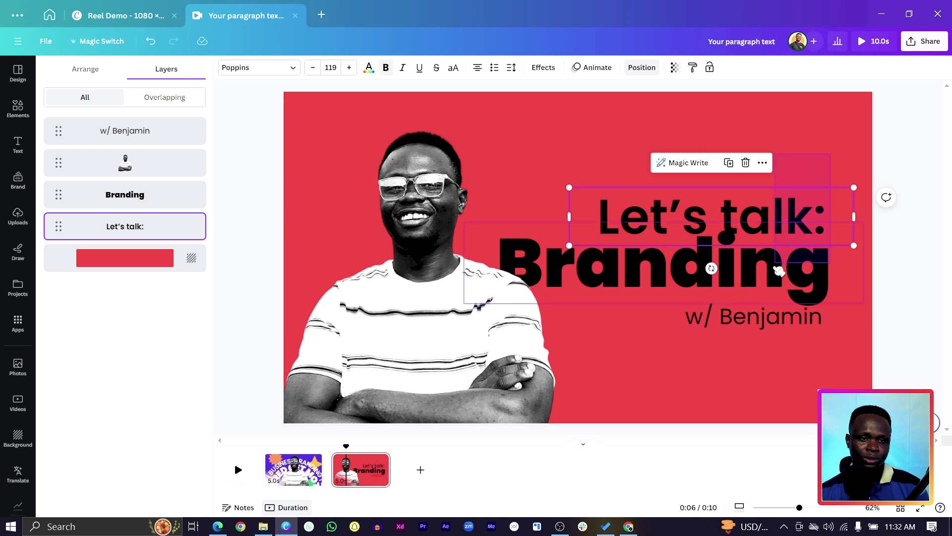
left_click(781, 266, "shift")
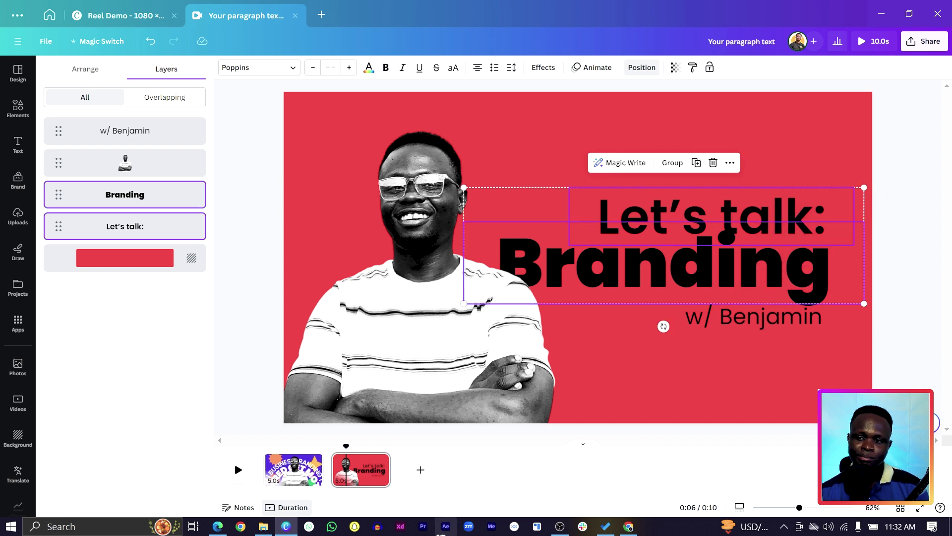
left_click(371, 67)
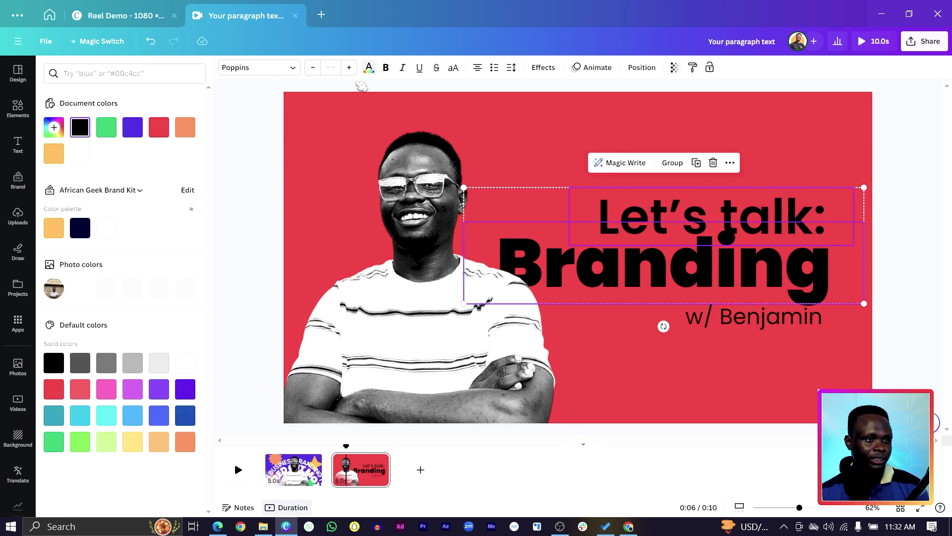
left_click(80, 154)
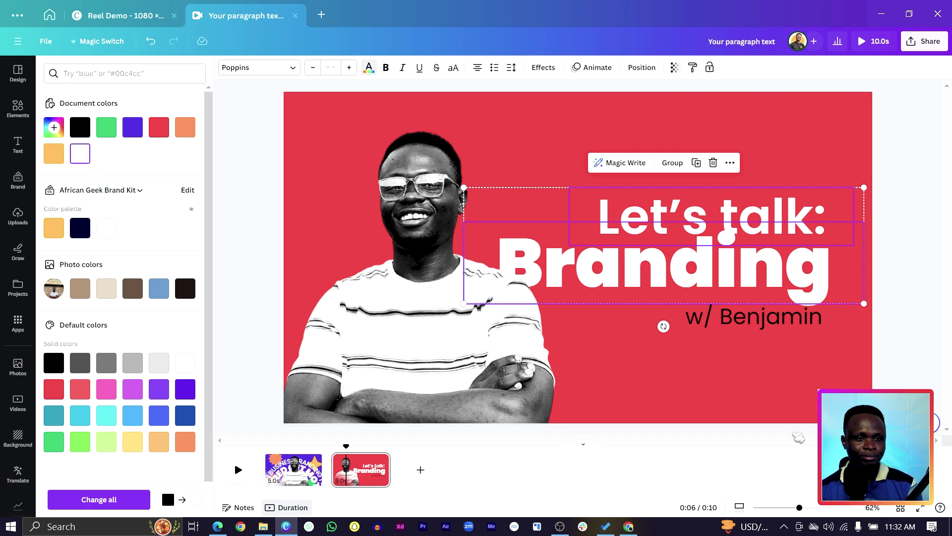
left_click(802, 390)
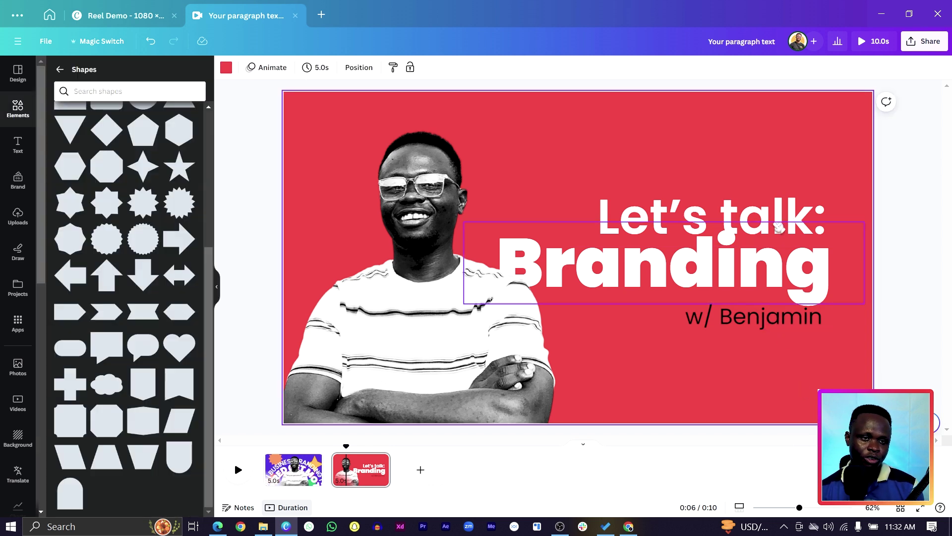
Nudge "Let's talk:" right and slightly up, and the speaker line slightly right and down, to tidy their alignment with "Branding"
left_click_drag(779, 213, 789, 210)
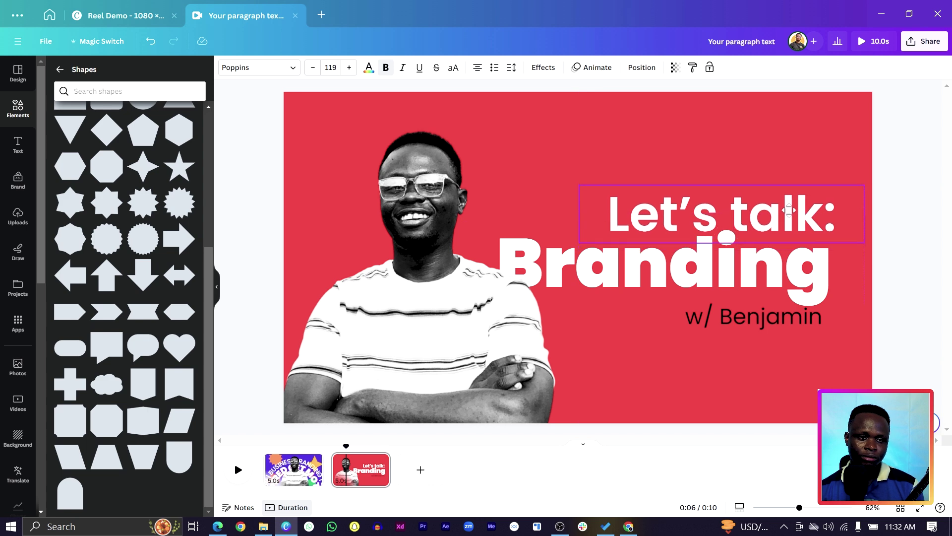
left_click(772, 369)
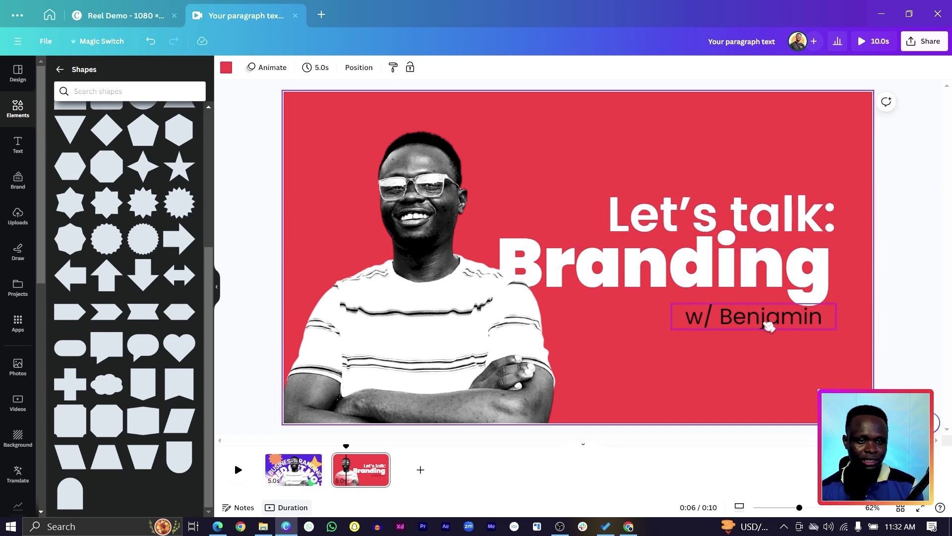
left_click_drag(768, 324, 771, 327)
left_click(620, 377)
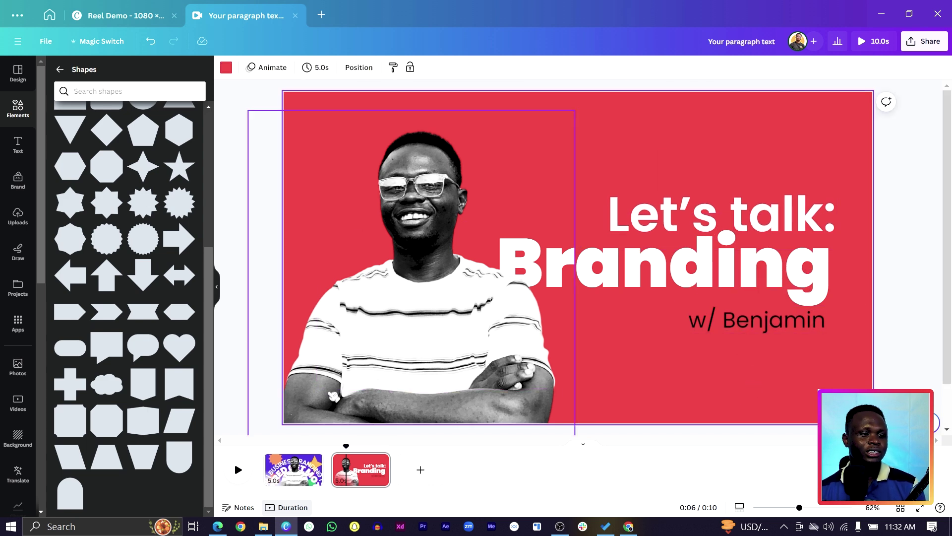
Copy the cross, hexagon, four-pointed star, starburst and violet rectangle together from the first page's layers
left_click(294, 461)
left_click(393, 118)
right_click(392, 117)
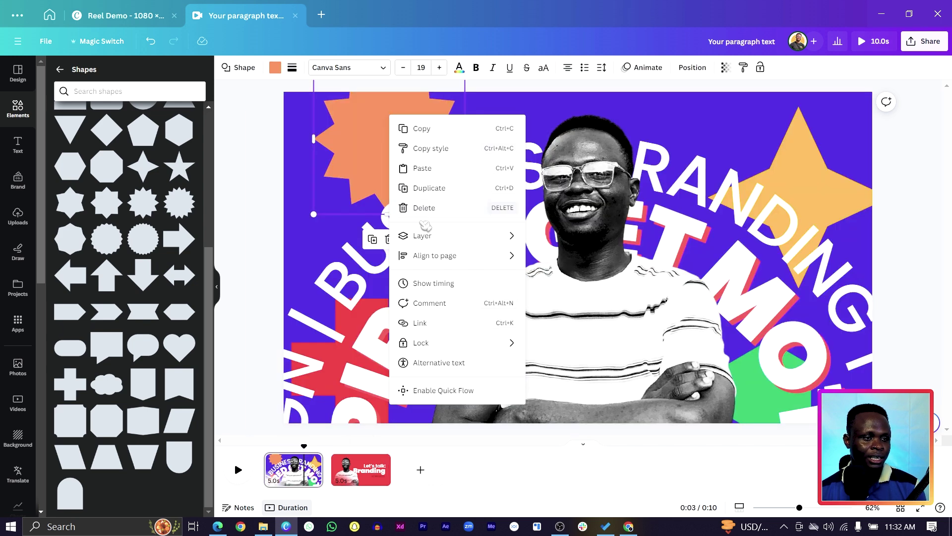
mouse_move(483, 235)
left_click(548, 316)
left_click(102, 226)
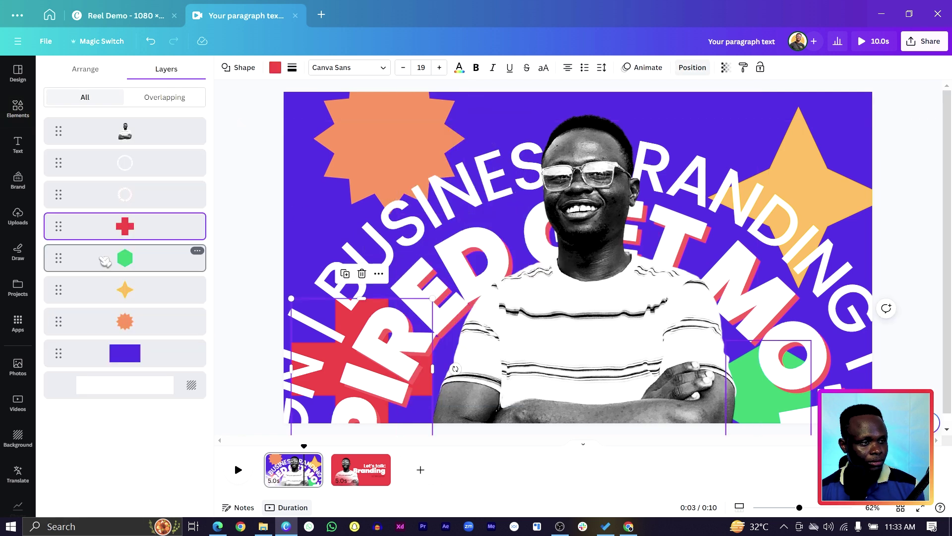
left_click(159, 268, "shift")
left_click(154, 297, "shift")
left_click(153, 323, "shift")
left_click(151, 352, "shift")
right_click(151, 352)
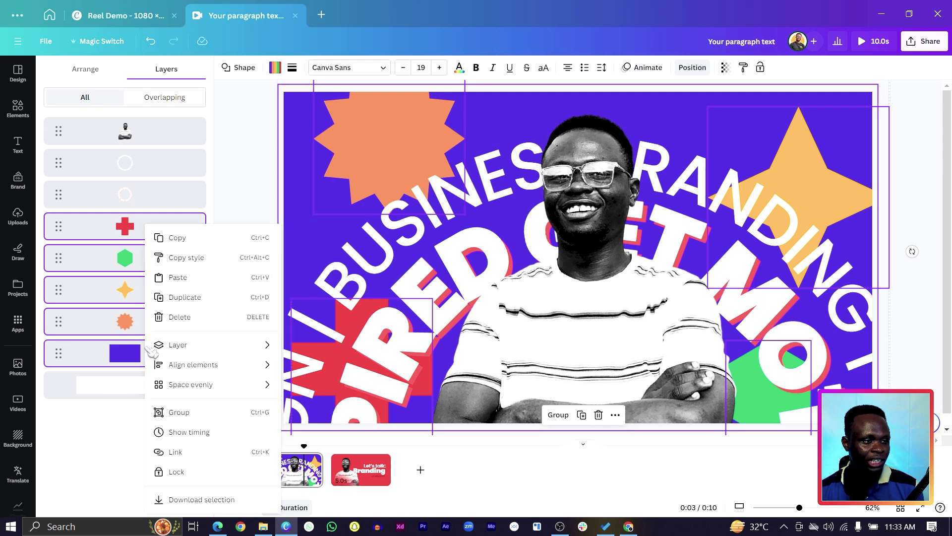
left_click(184, 240)
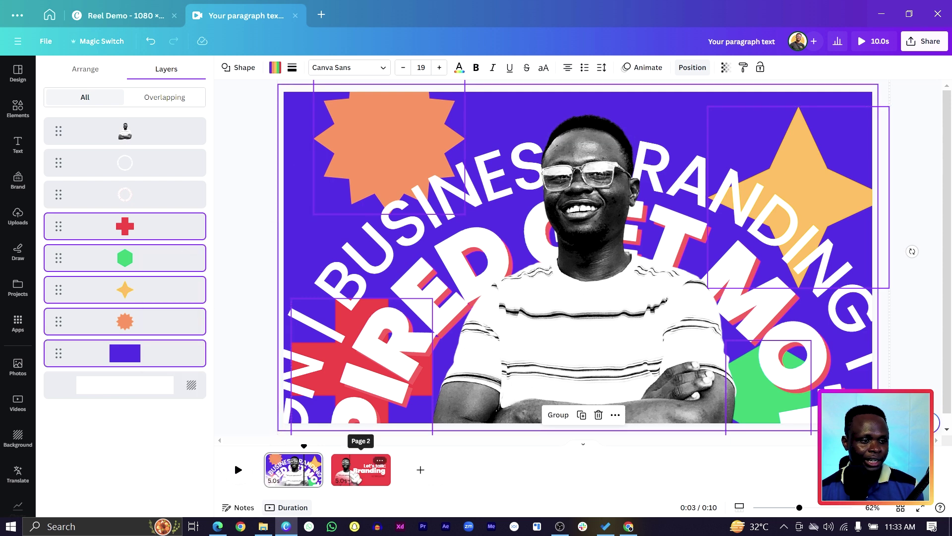
Paste the copied shapes and violet rectangle onto the red second page
left_click(361, 466)
right_click(686, 140)
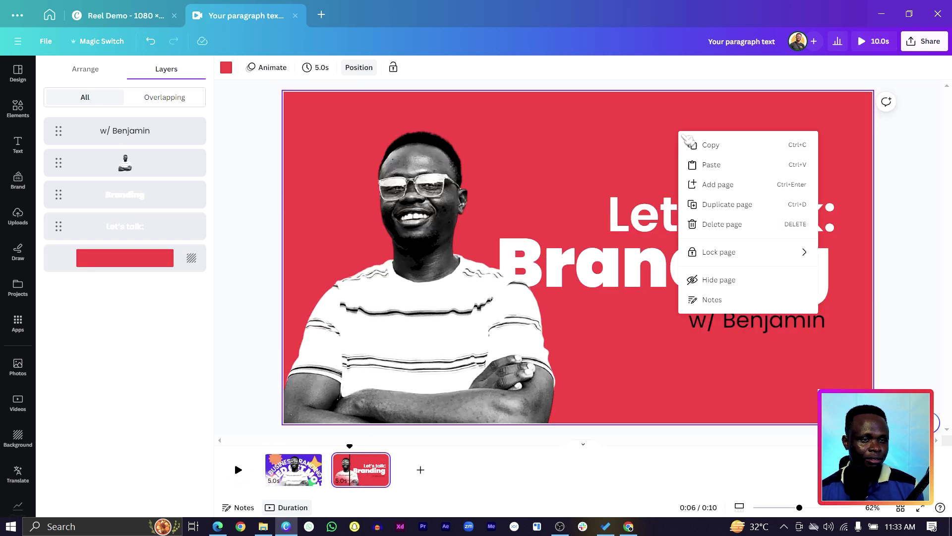
left_click(753, 164)
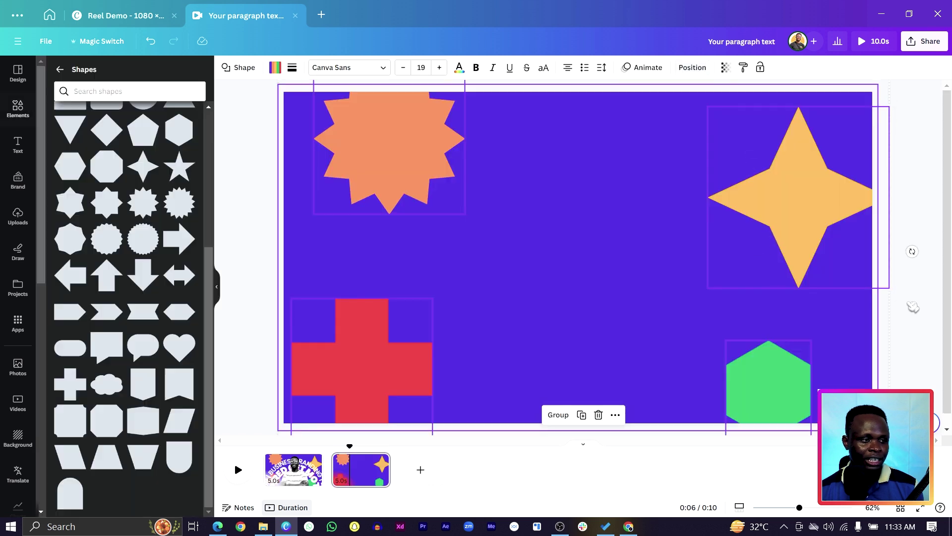
Delete the pasted violet rectangle and move the orange starburst down and left, behind the man's head
left_click(621, 155)
left_click_drag(590, 184, 521, 319)
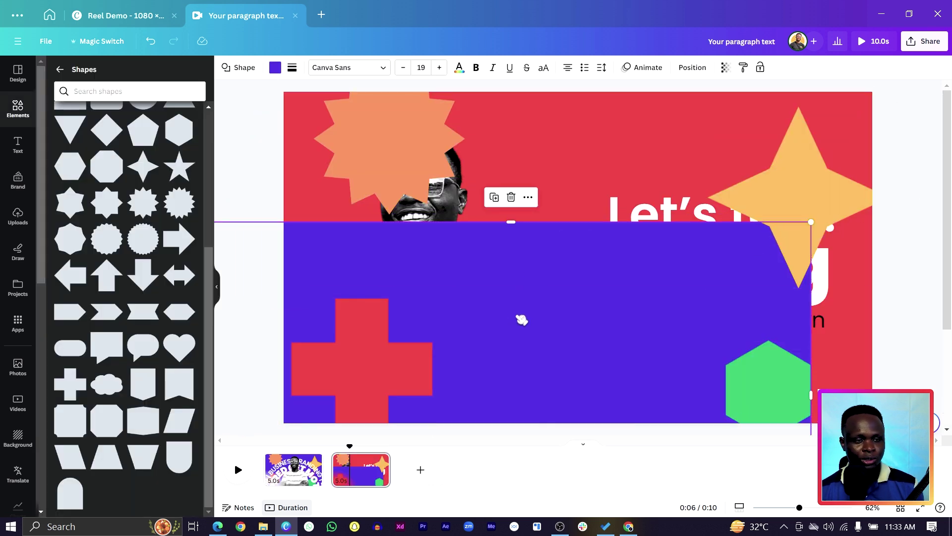
key("Delete")
left_click_drag(413, 150, 386, 194)
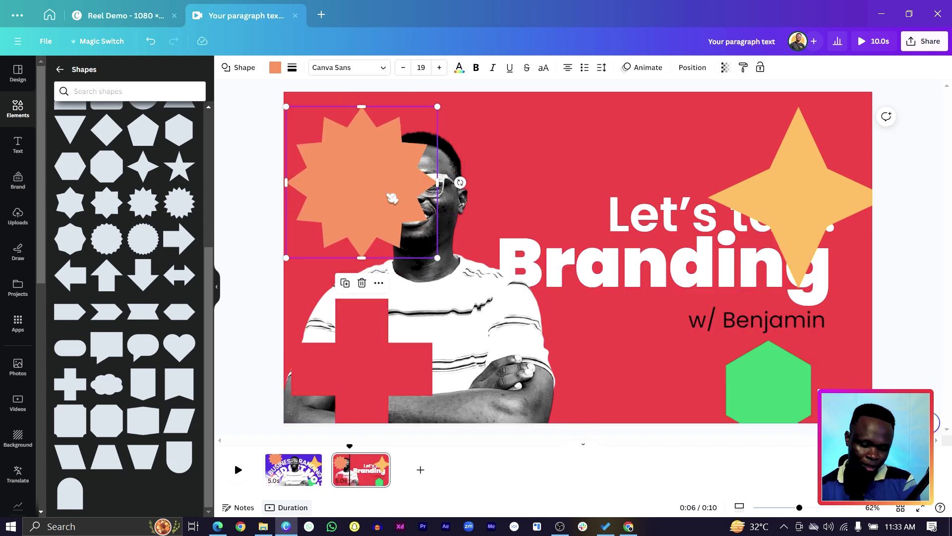
key("ctrl+bracketleft")
Recolour the red cross with the violet document colour and move it beside the man's folded arms at the page's lower edge
left_click_drag(362, 367, 387, 367)
left_click(276, 68)
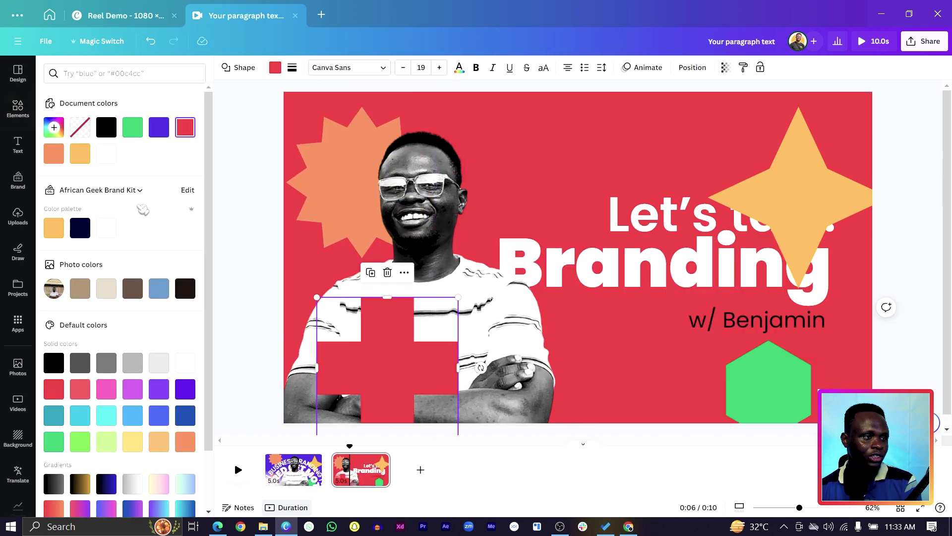
left_click(159, 127)
right_click(353, 350)
key("Escape")
left_click_drag(402, 375, 576, 397)
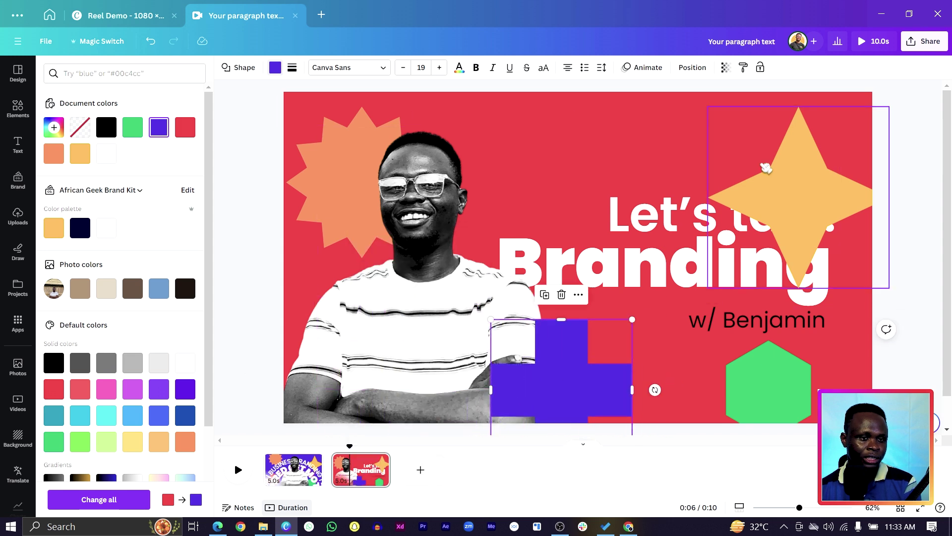
Move the yellow four-pointed star up and left behind "Let's talk:", and nudge the green hexagon down and left
left_click_drag(785, 199, 741, 164)
right_click(741, 161)
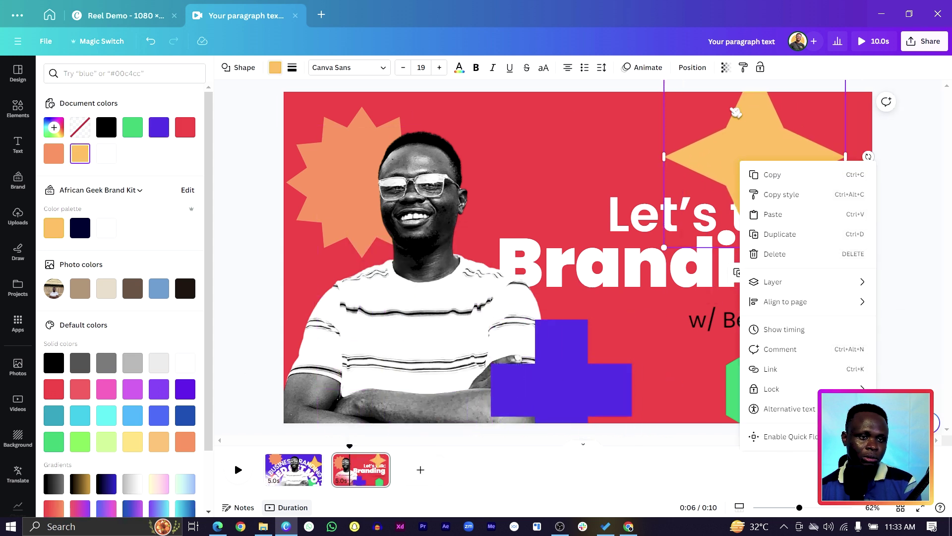
left_click(740, 127)
left_click_drag(761, 354, 748, 361)
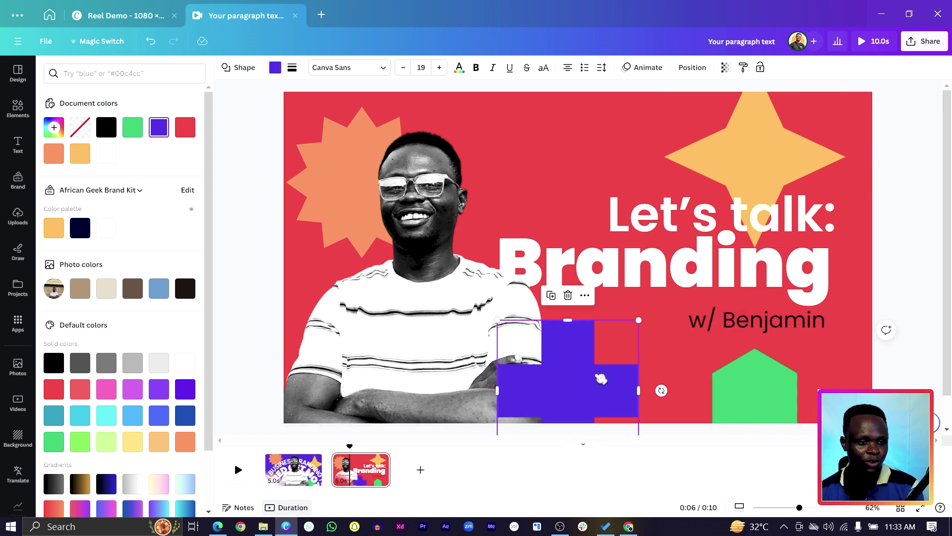
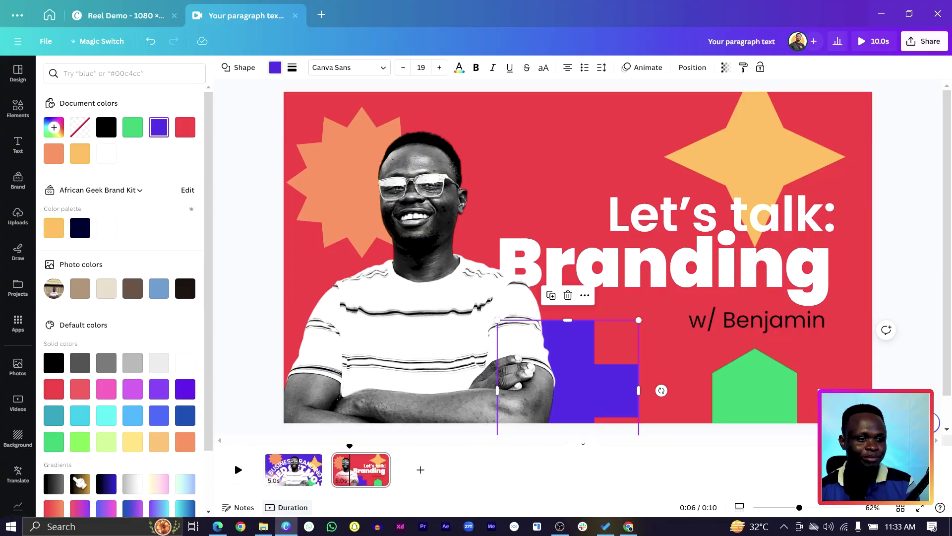
On the first page, apply the Baseline animation to the violet background rectangle and slow its speed to about a quarter of the range
left_click(293, 469)
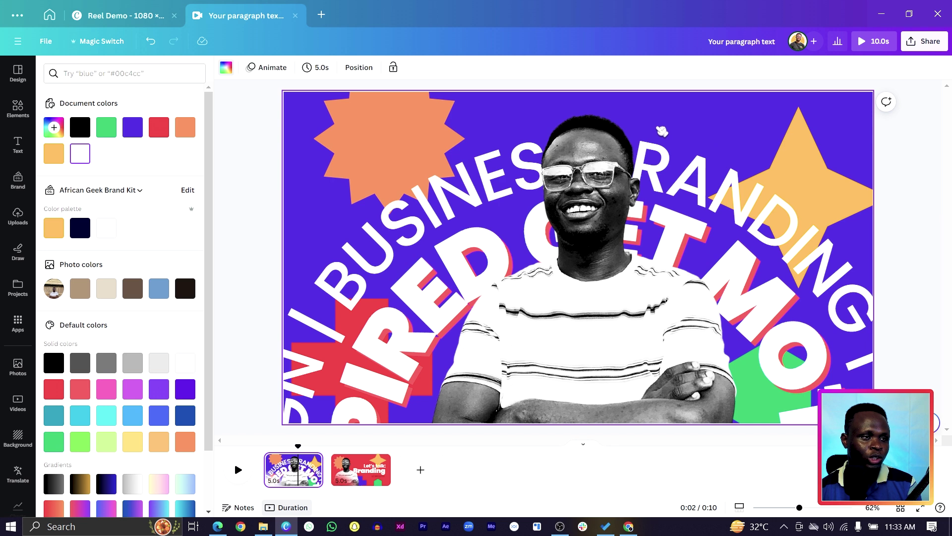
right_click(786, 130)
right_click(776, 115)
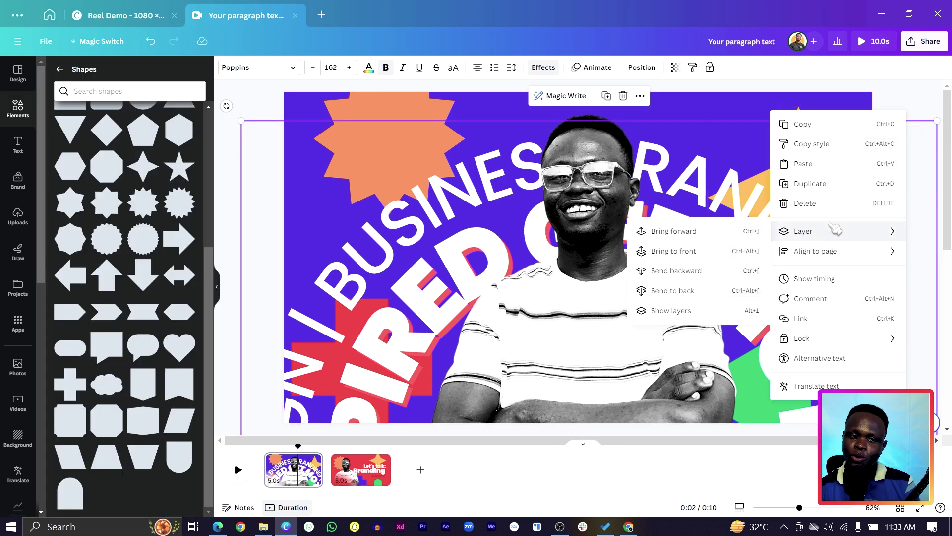
mouse_move(835, 231)
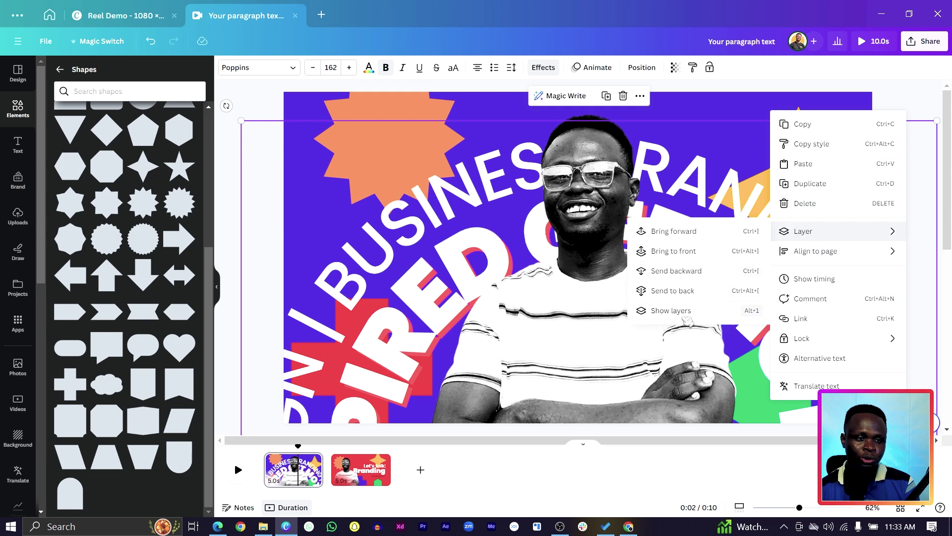
left_click(686, 316)
left_click(128, 353)
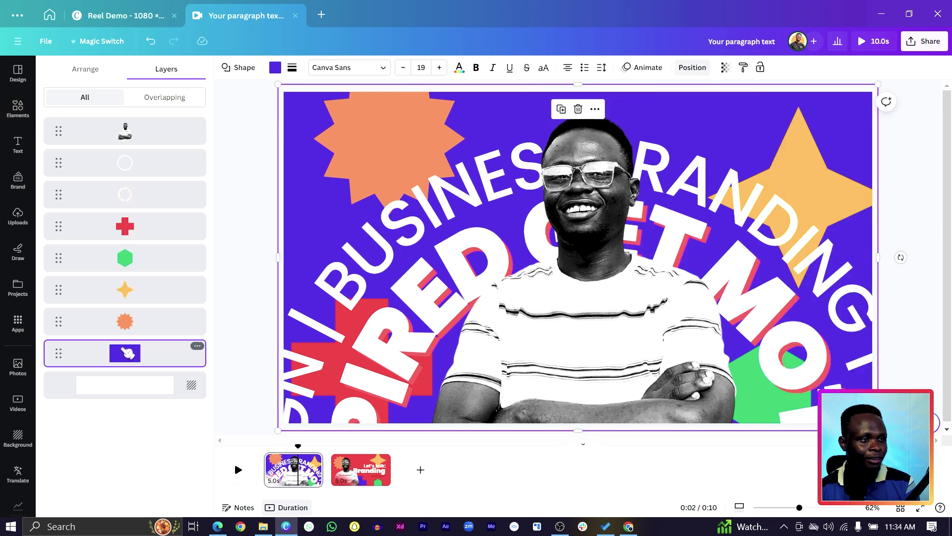
left_click(643, 69)
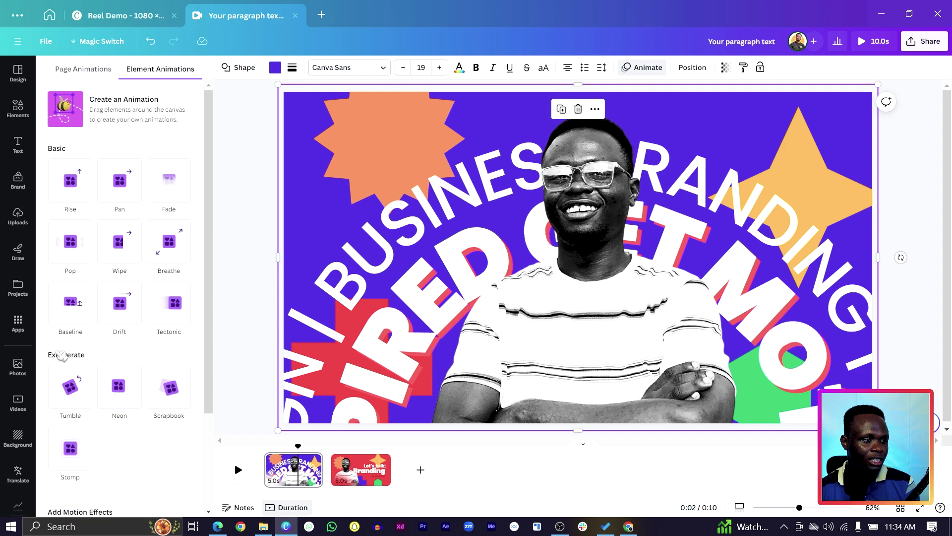
left_click(73, 302)
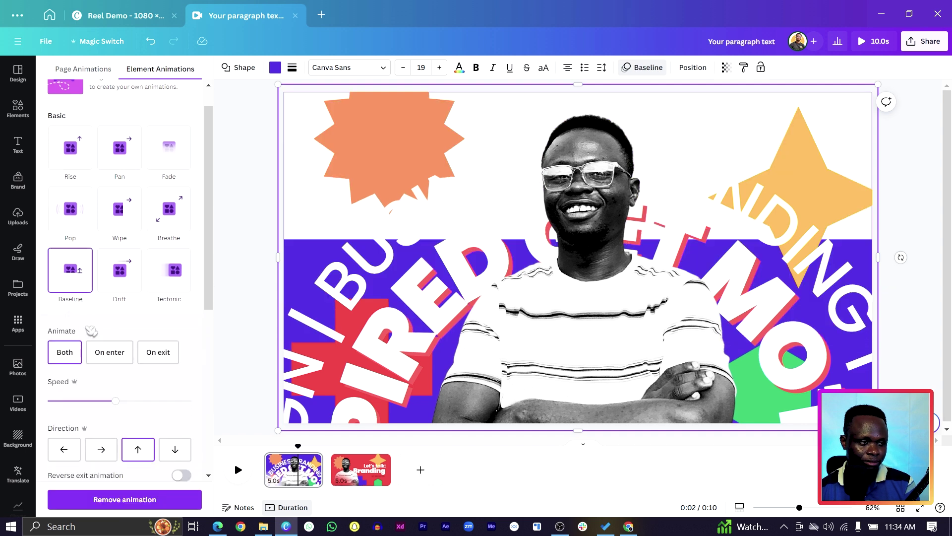
left_click_drag(97, 402, 72, 403)
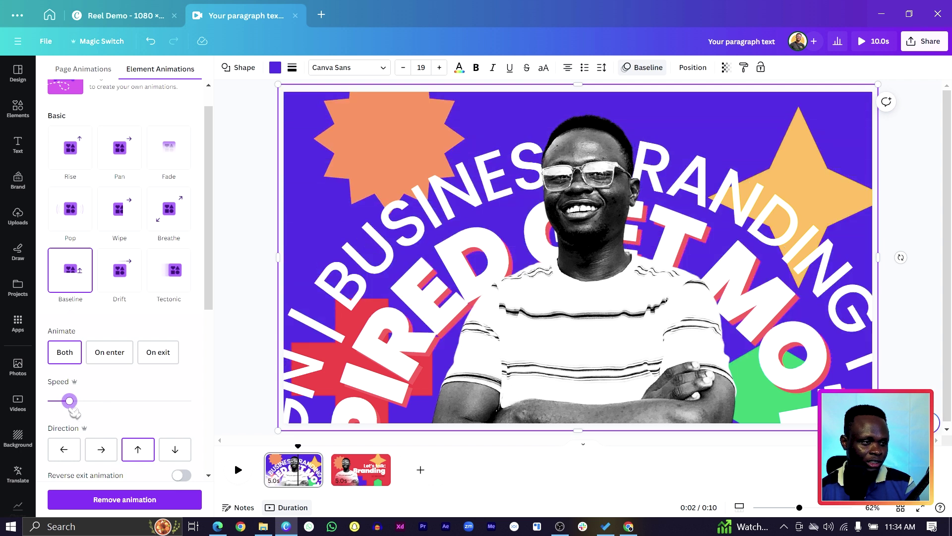
left_click_drag(79, 402, 84, 403)
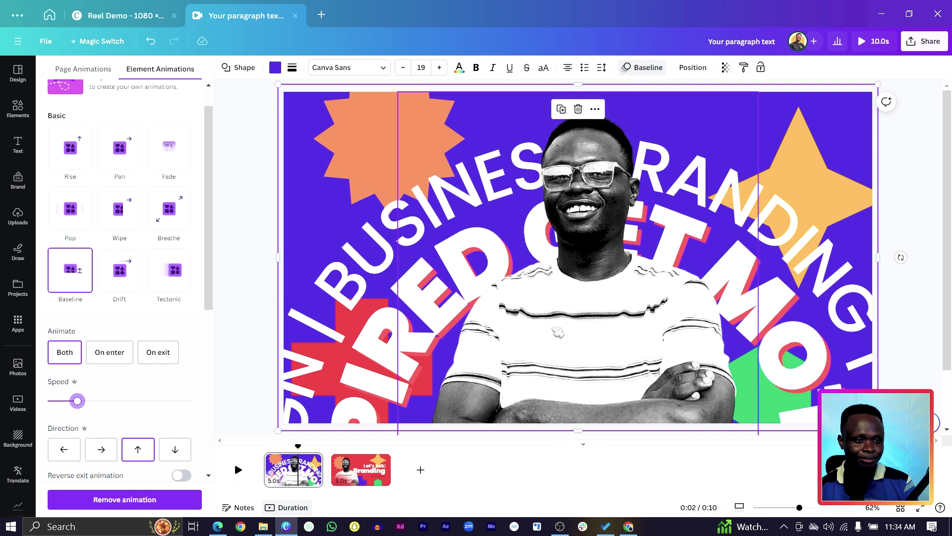
Apply the Baseline animation to the man's cut-out photo and reduce its speed to below the middle of the range
left_click(542, 343)
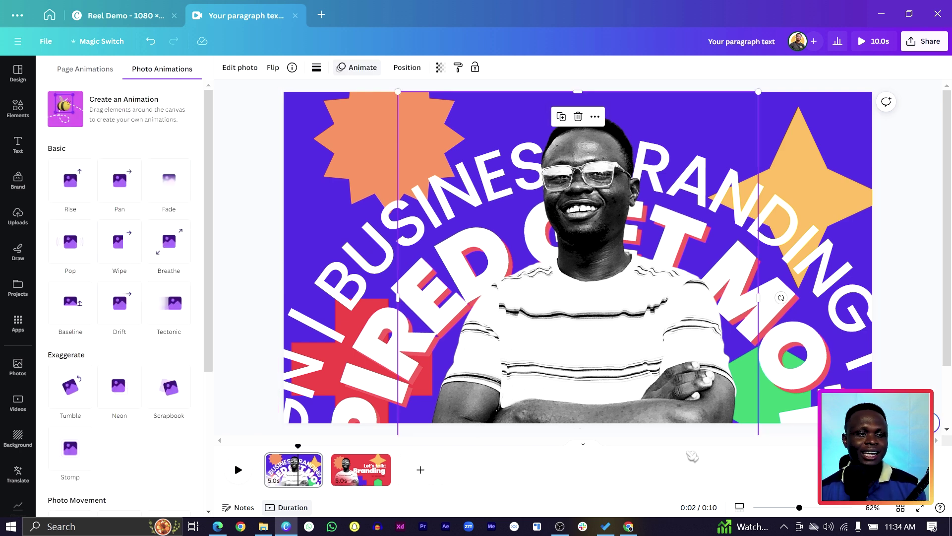
left_click(72, 314)
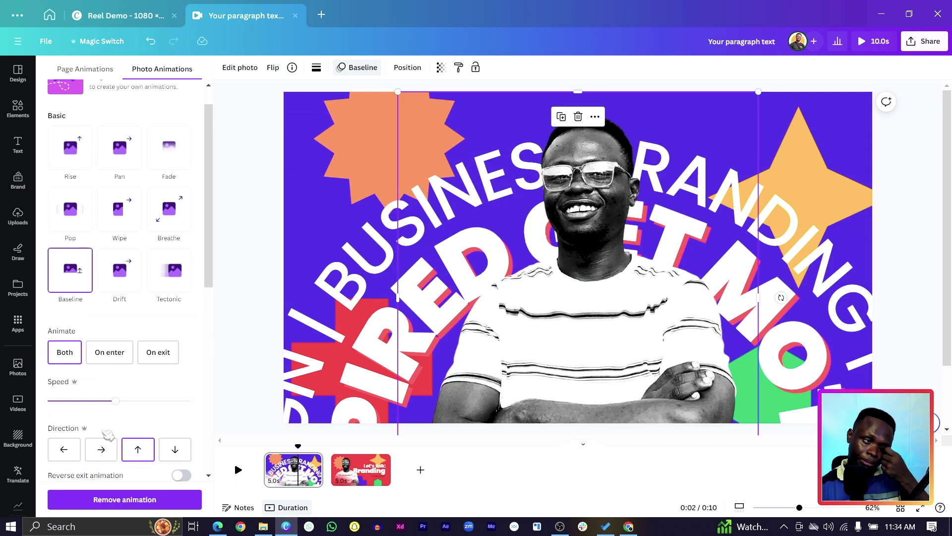
left_click_drag(109, 401, 90, 400)
Apply the Baseline animation to the inner bold curved text, the layer below the outer text ring, and slow its speed well below the middle
left_click(844, 318)
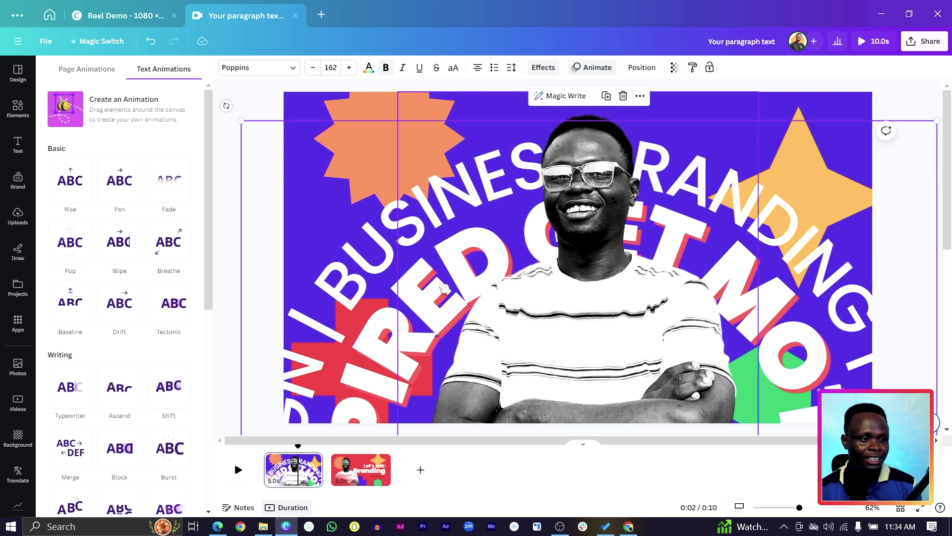
right_click(348, 280)
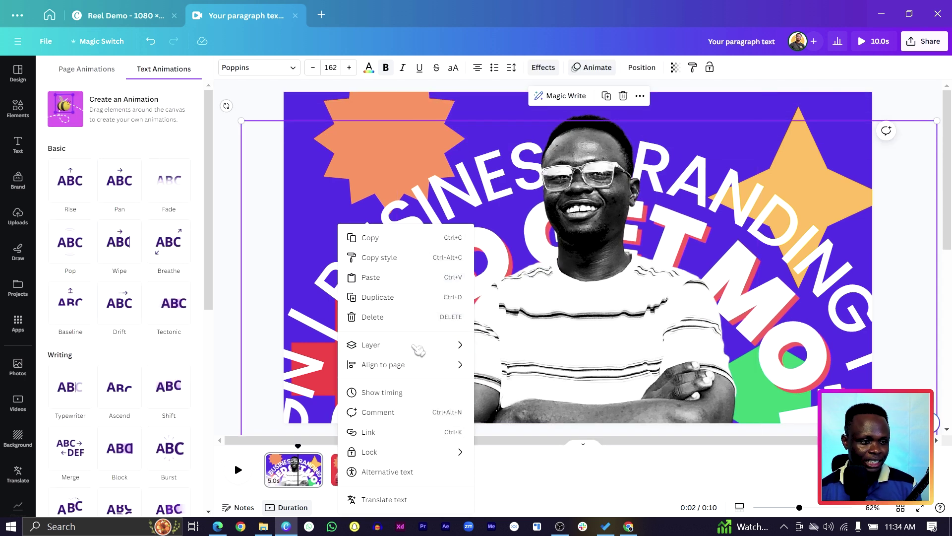
mouse_move(418, 350)
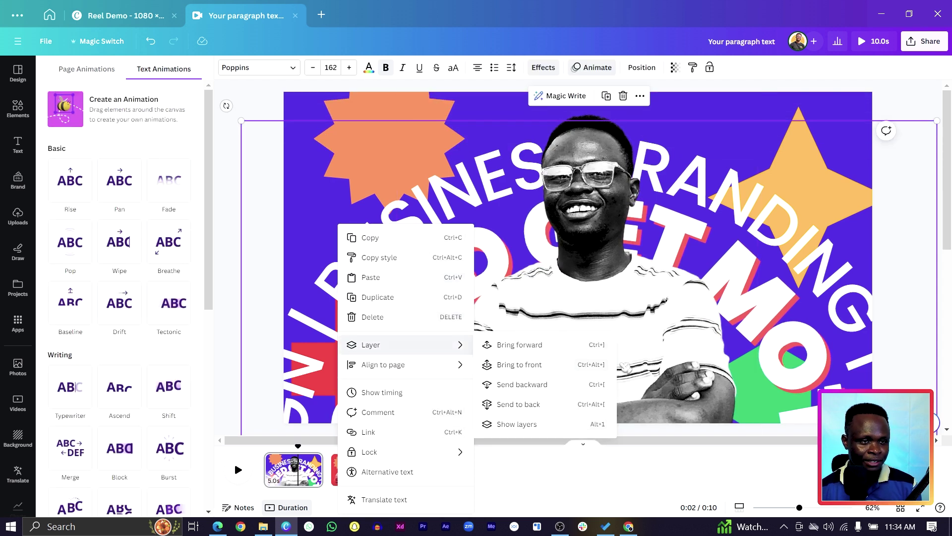
left_click(517, 424)
left_click(131, 198)
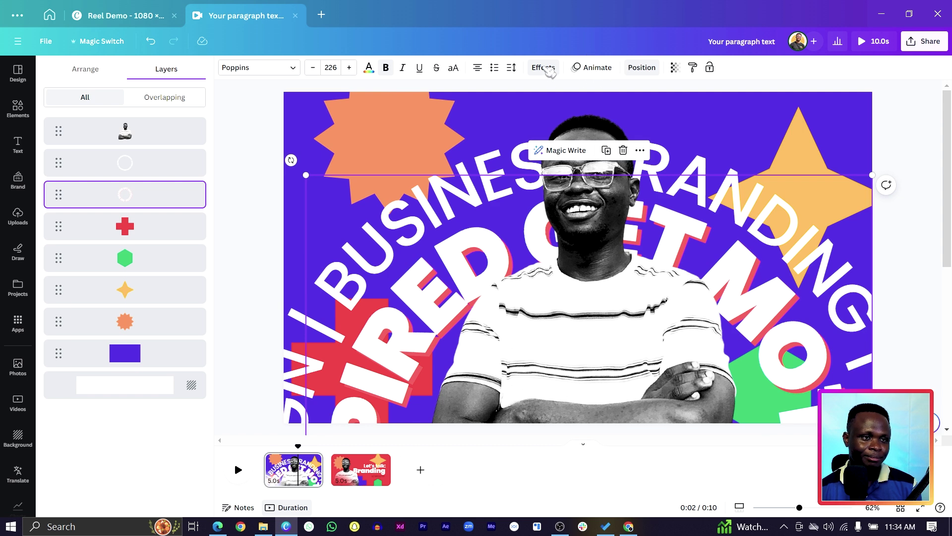
left_click(598, 68)
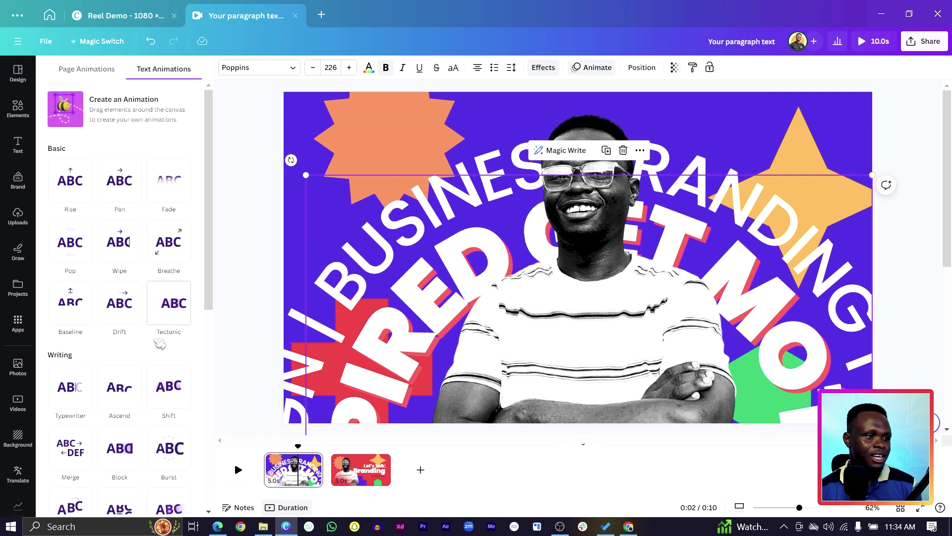
left_click(69, 317)
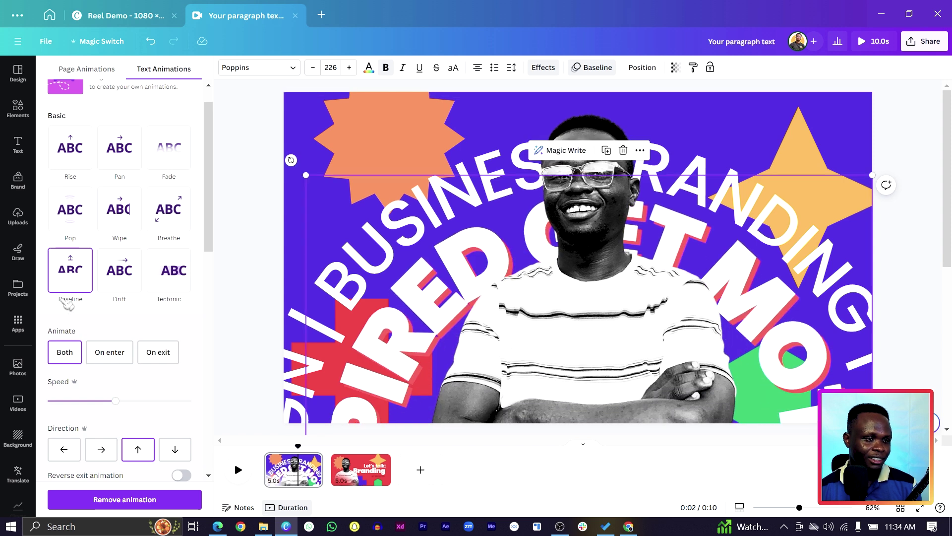
left_click_drag(113, 404, 72, 401)
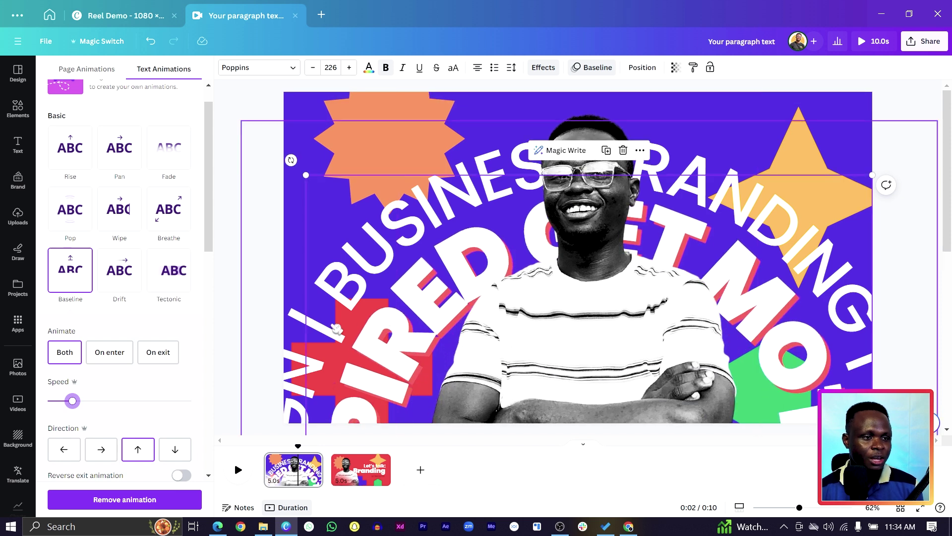
Select the outer curved "BUSINESS BRANDING" text from the layers, apply the Baseline animation and slow it close to the minimum speed
right_click(485, 251)
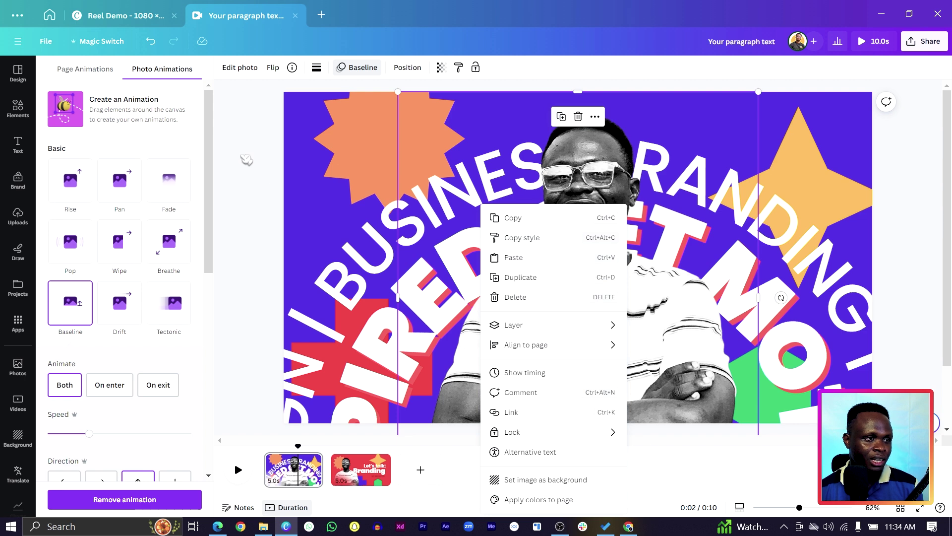
mouse_move(543, 325)
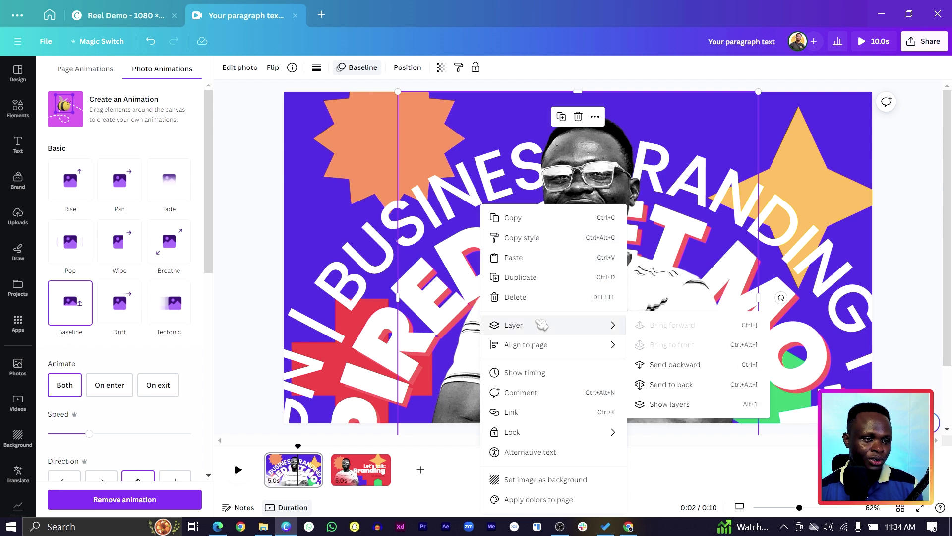
left_click(660, 404)
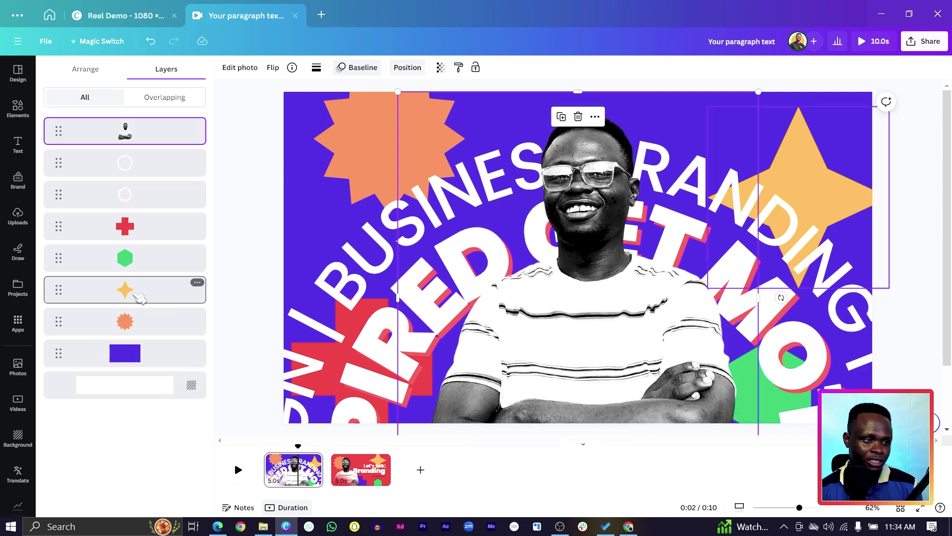
left_click(130, 164)
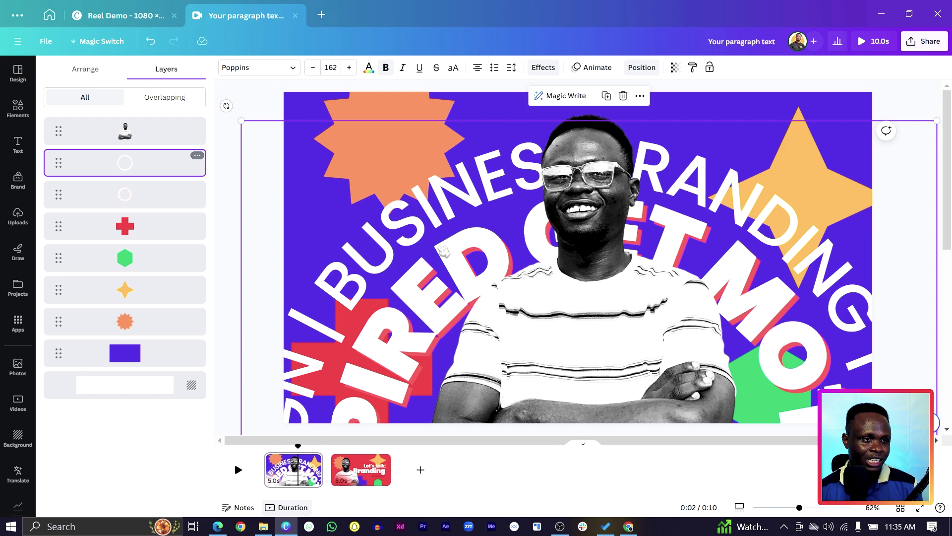
left_click(578, 68)
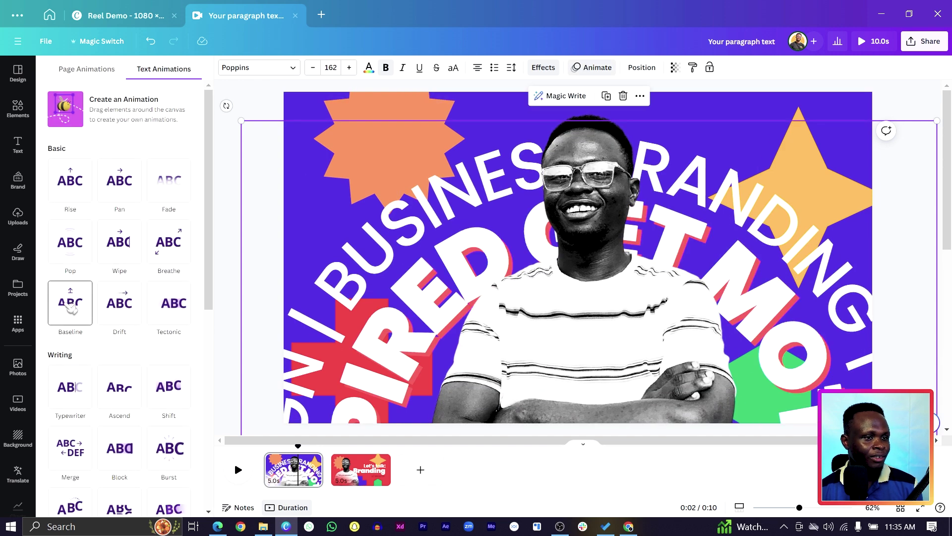
left_click(71, 308)
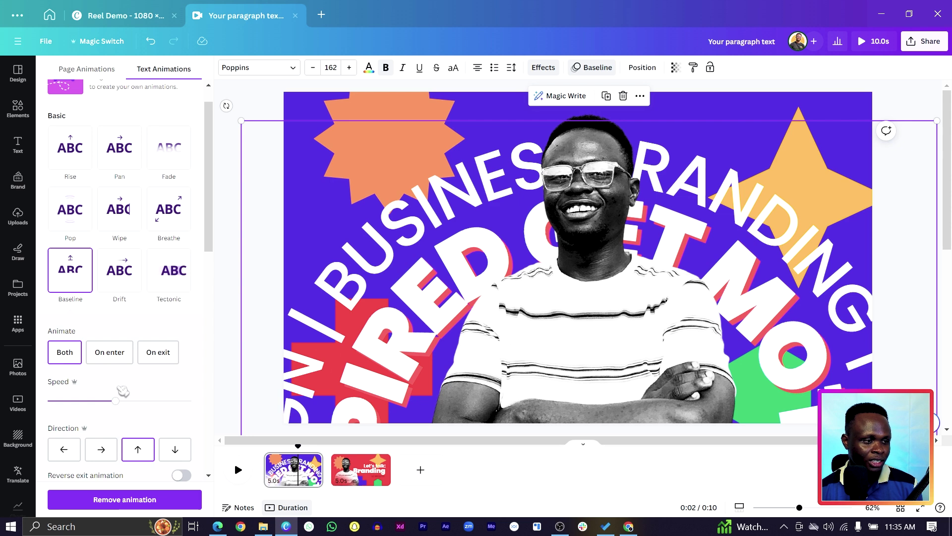
left_click_drag(90, 402, 62, 401)
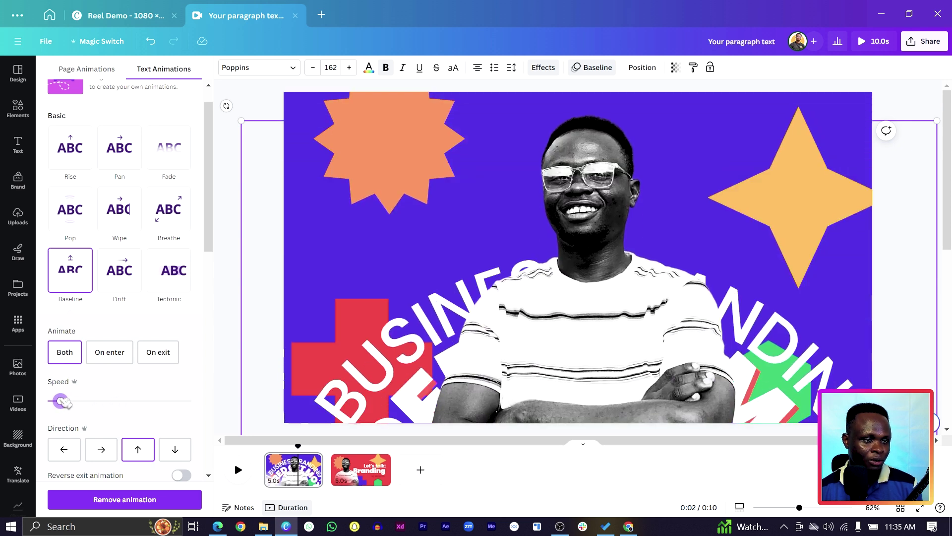
Add the Rotate motion effect to the inner bold curved text and reduce its rotation speed
left_click(378, 105)
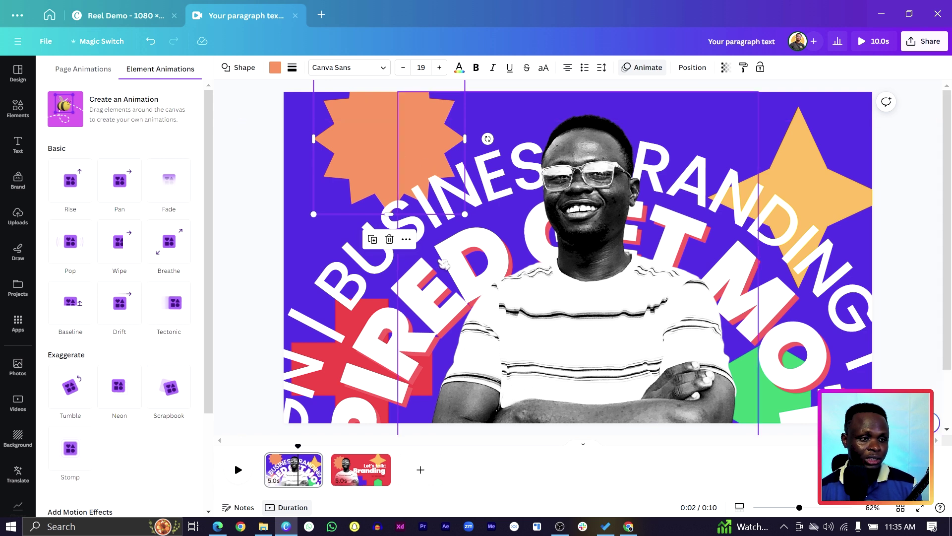
left_click(389, 339)
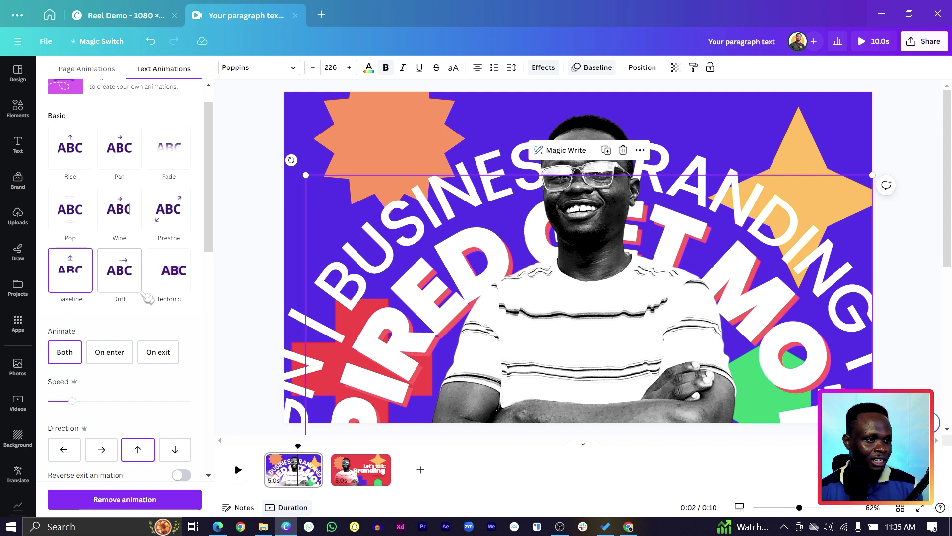
scroll(147, 298, "down", 10)
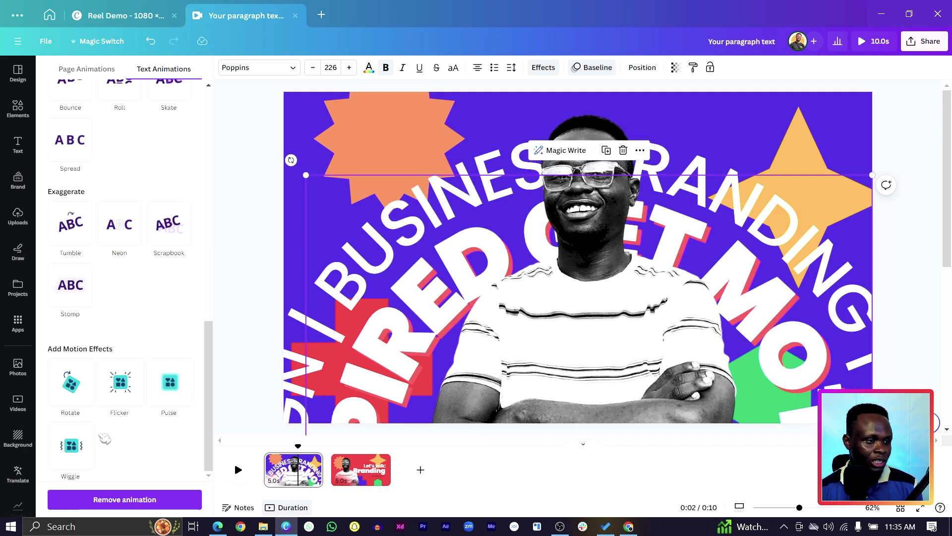
left_click(71, 382)
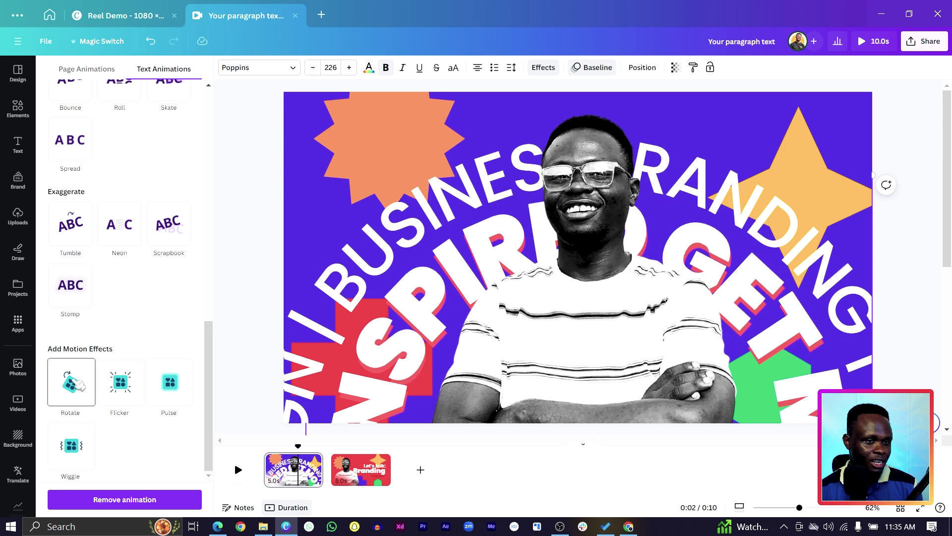
left_click_drag(89, 404, 69, 406)
Add the Rotate motion effect to the outer curved text, running counterclockwise at a speed close to the minimum
left_click(418, 217)
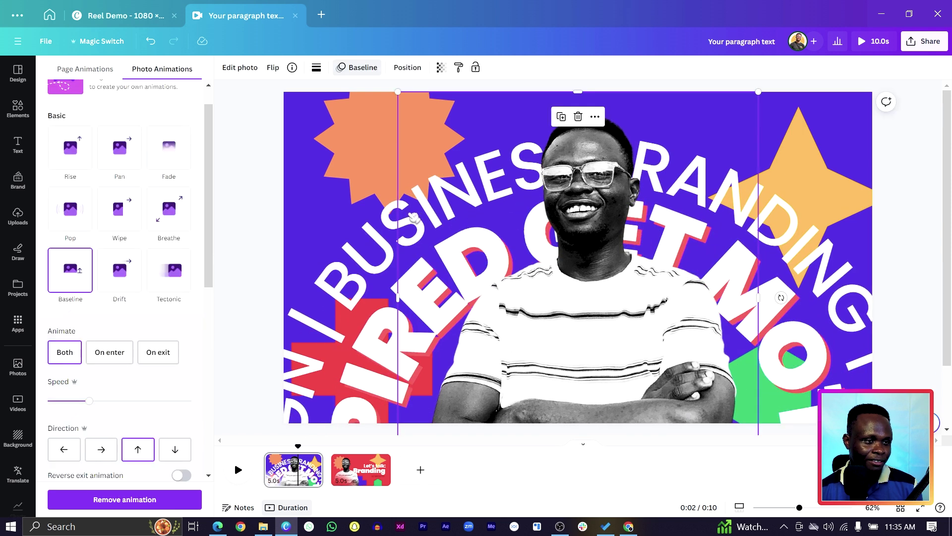
left_click(357, 242)
scroll(116, 347, "down", 10)
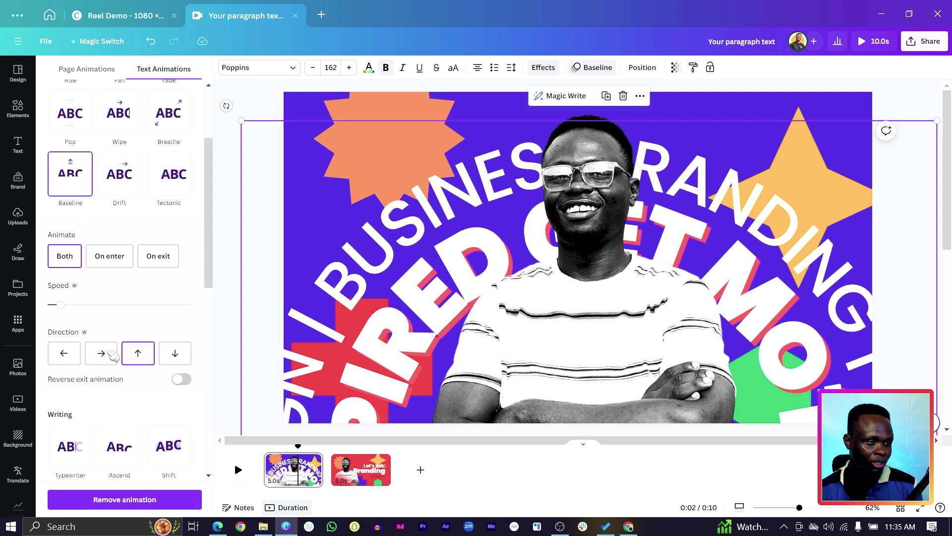
scroll(88, 364, "down", 3)
left_click(85, 389)
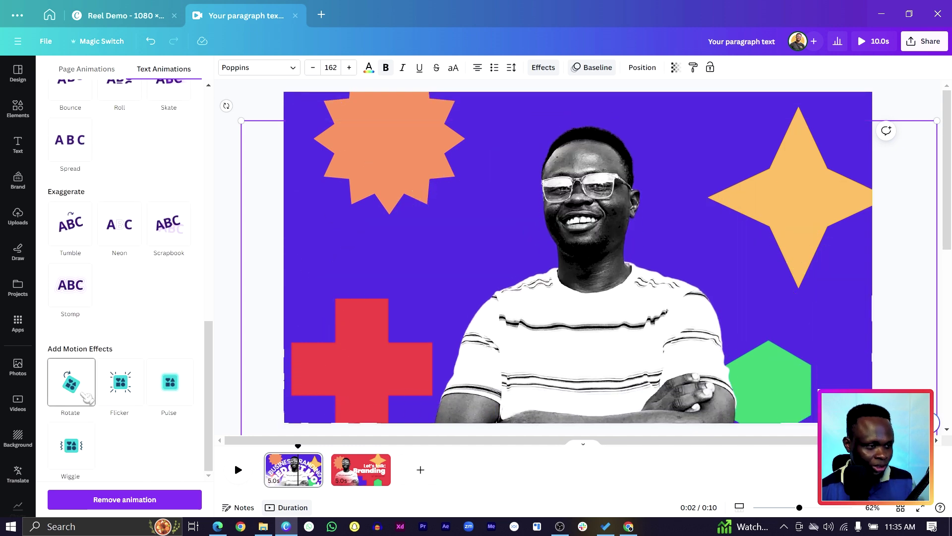
scroll(86, 396, "down", 1)
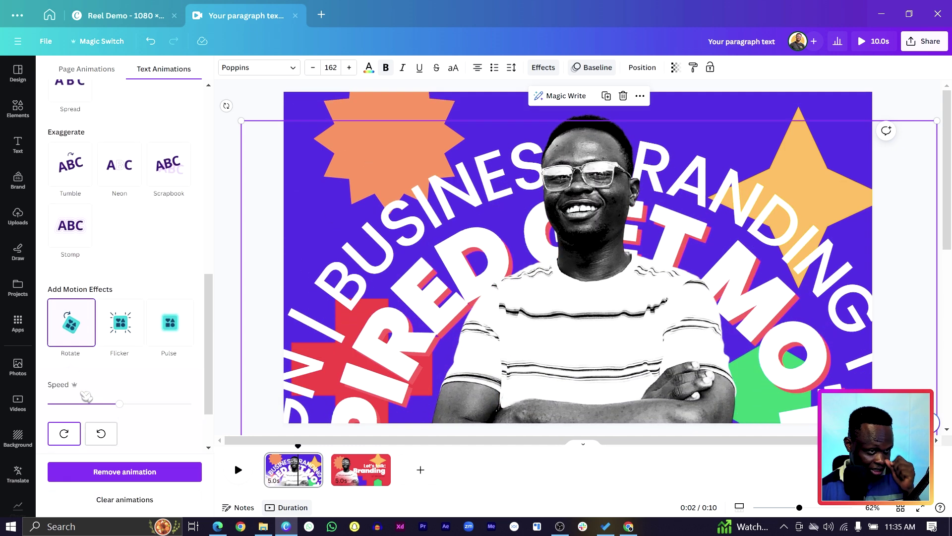
left_click(108, 434)
left_click_drag(119, 403, 63, 405)
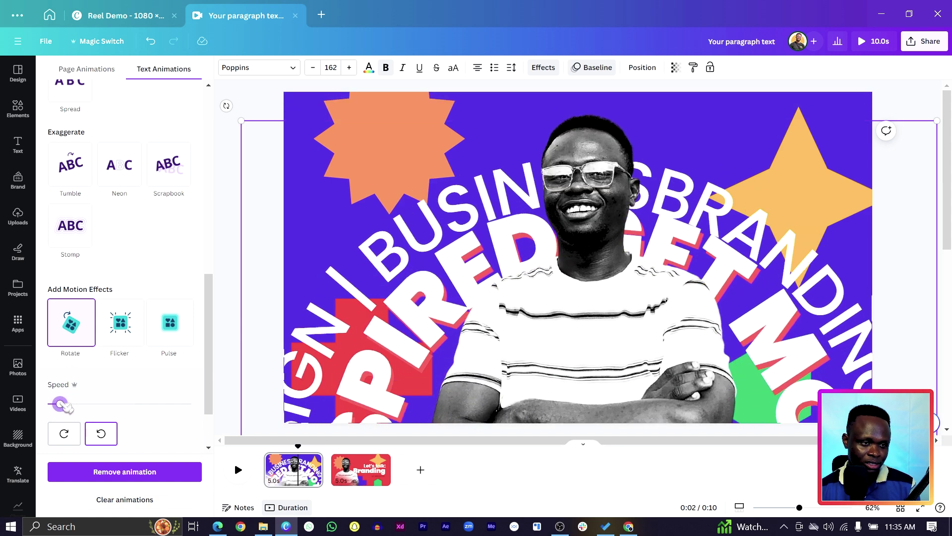
left_click(70, 434)
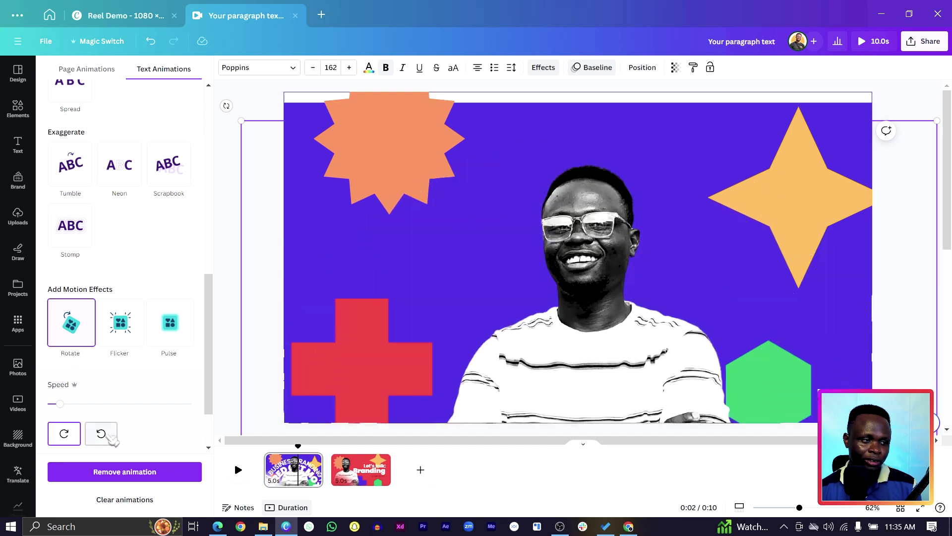
left_click(101, 435)
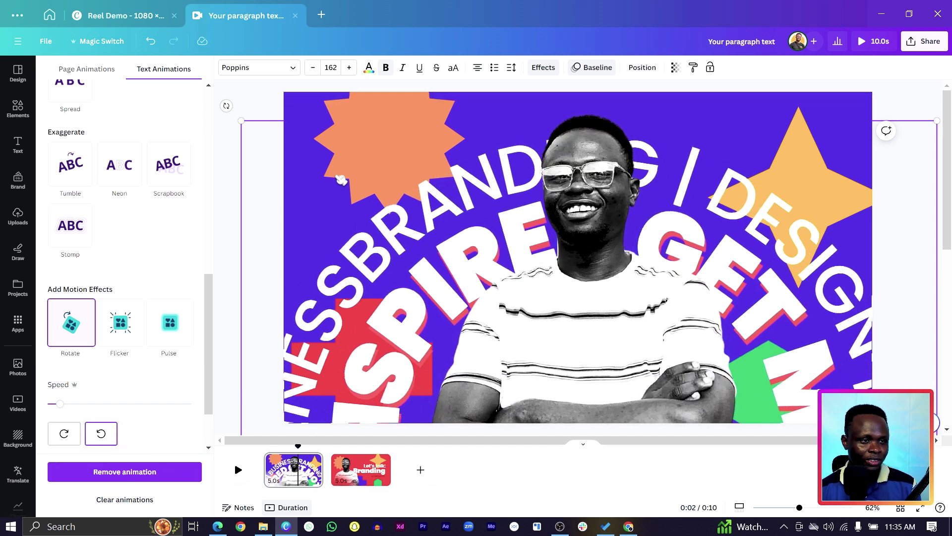
Animate the orange starburst on the violet page with a slowed Pop animation and a clockwise Rotate motion effect
left_click(379, 109)
scroll(129, 238, "up", 5)
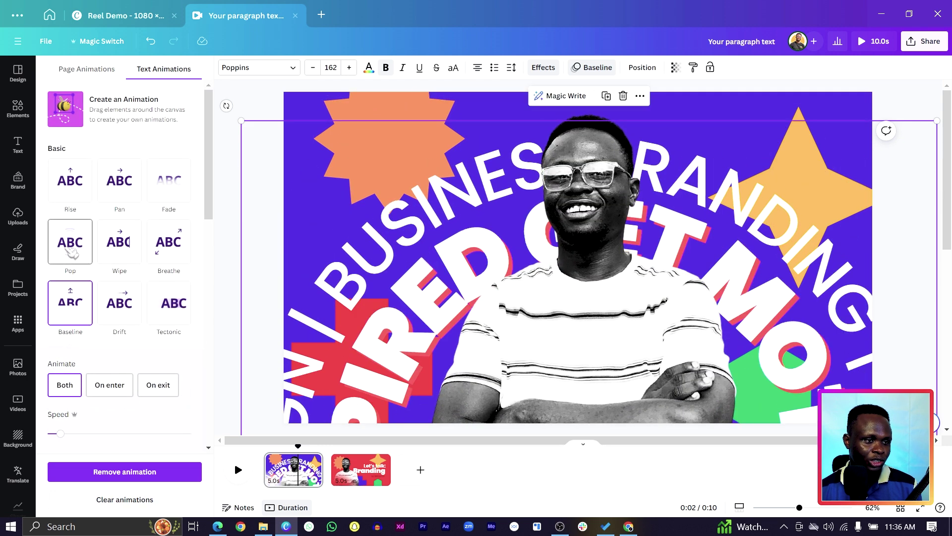
left_click(372, 105)
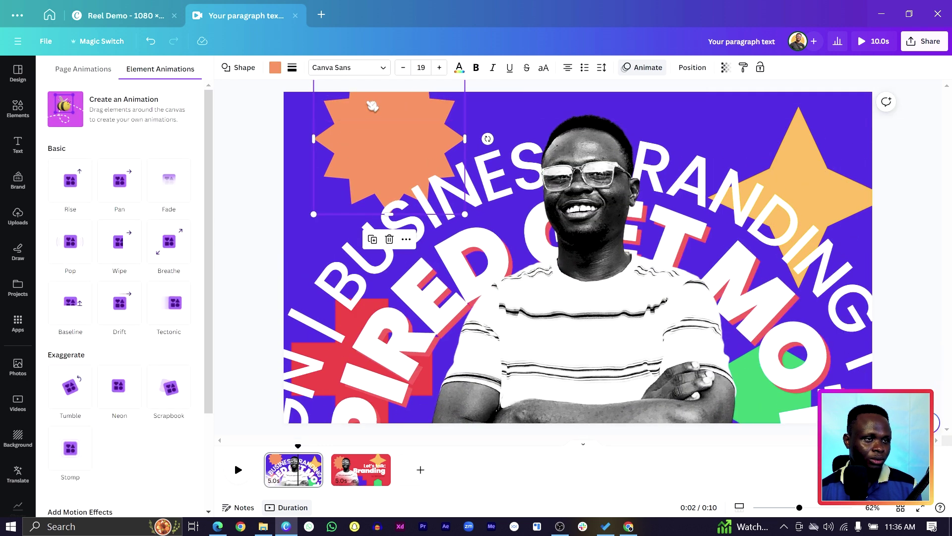
left_click(54, 255)
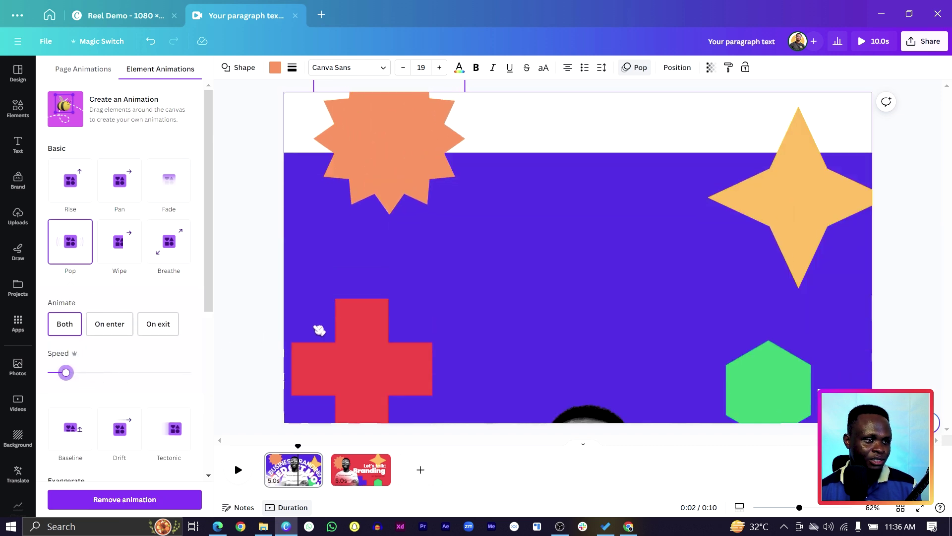
scroll(114, 298, "down", 5)
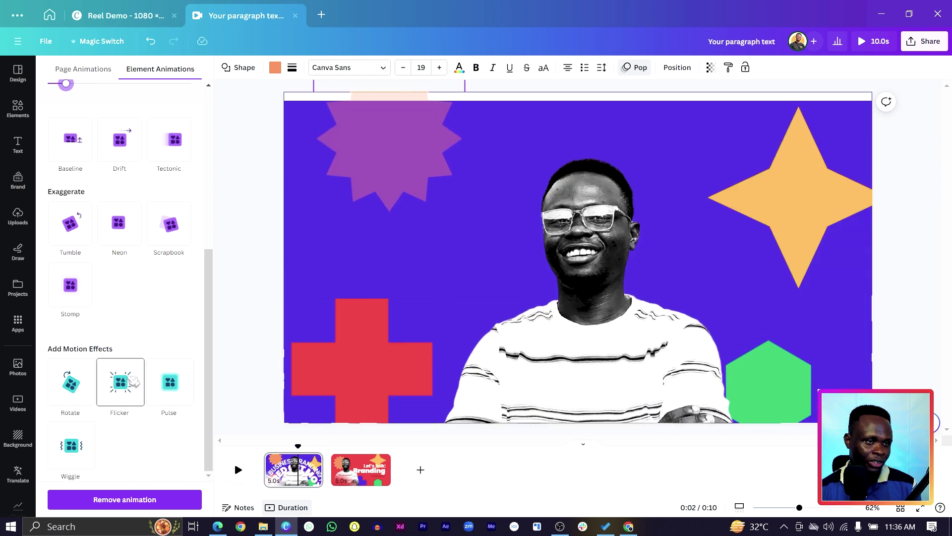
left_click(80, 400)
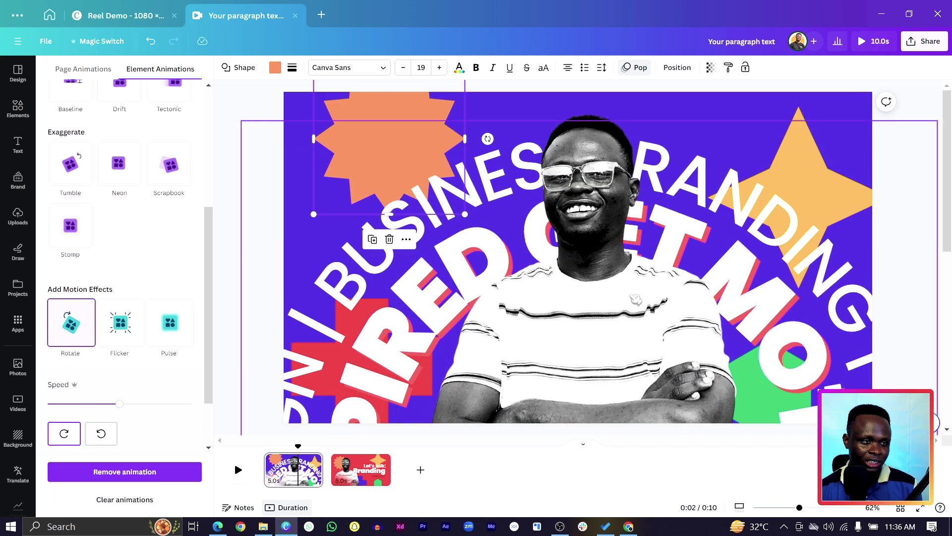
Give the yellow four-pointed star the Pop animation at low speed and a Wiggle motion effect at low intensity
left_click(803, 124)
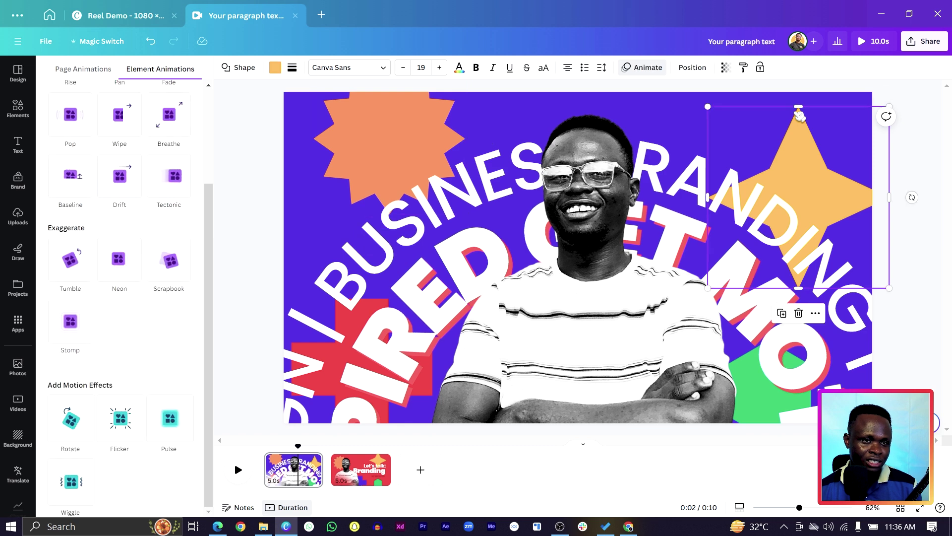
left_click(85, 249)
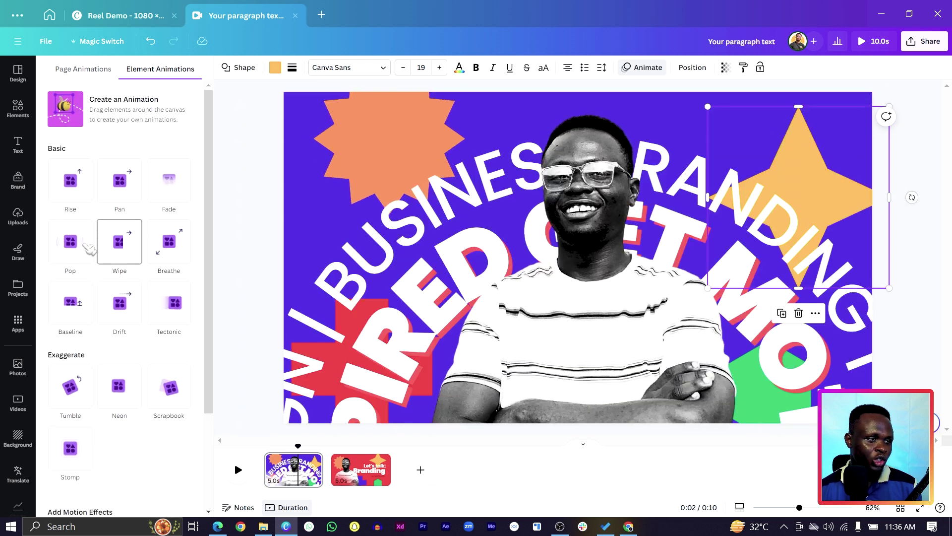
left_click_drag(106, 380, 64, 373)
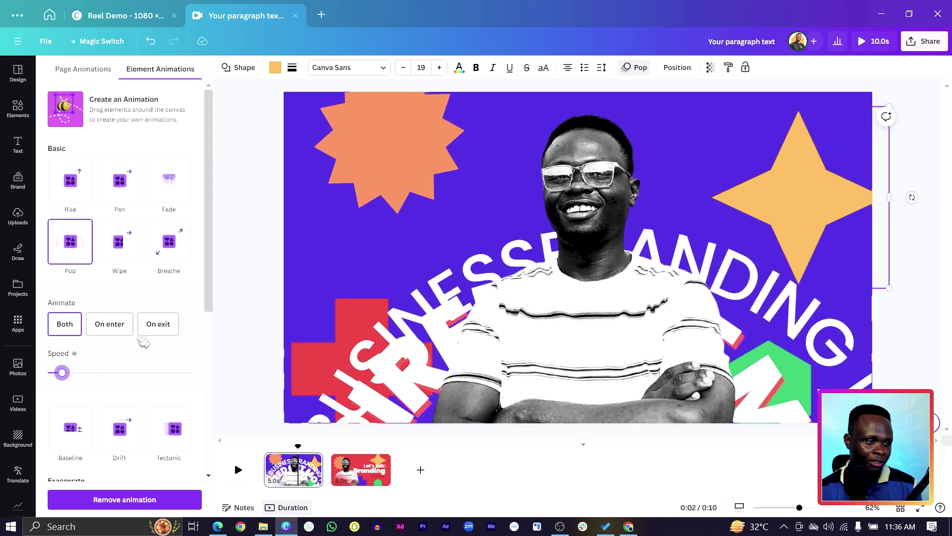
scroll(142, 351, "down", 5)
left_click(82, 440)
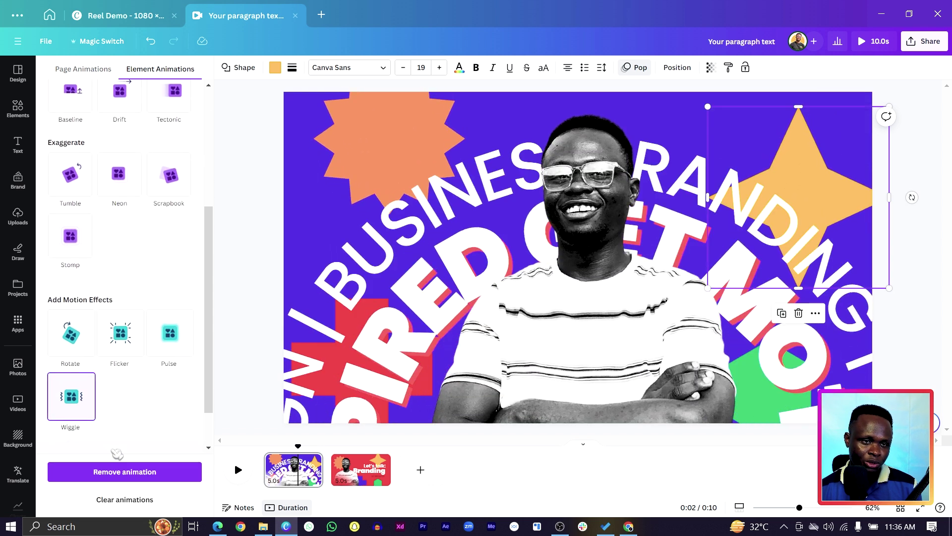
left_click_drag(89, 435, 63, 435)
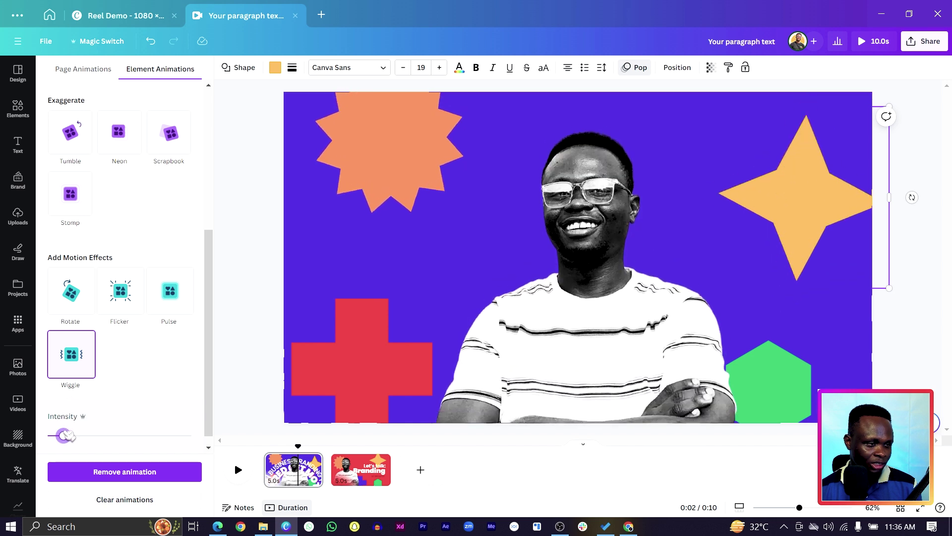
Apply the Pop animation at nearly minimum speed to the red cross and add a counterclockwise Rotate motion effect
left_click(329, 352)
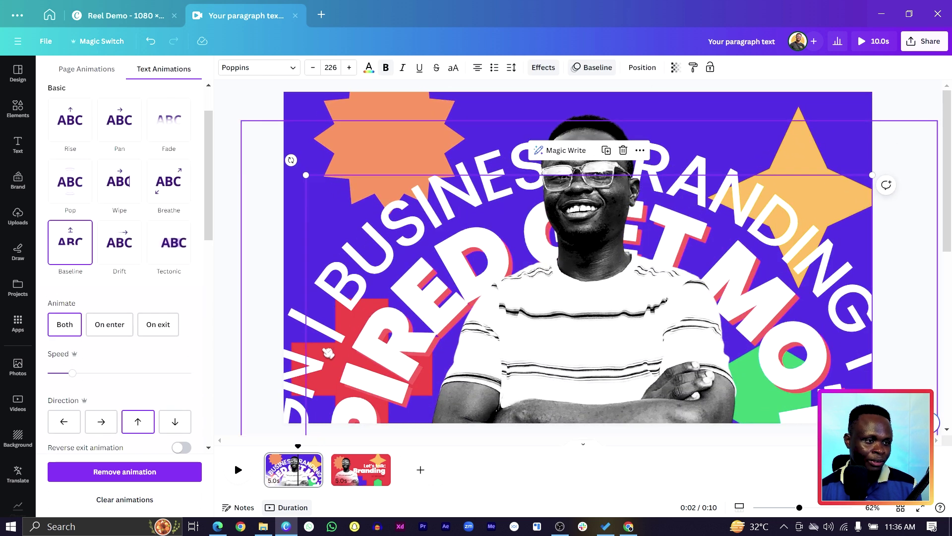
left_click(329, 352)
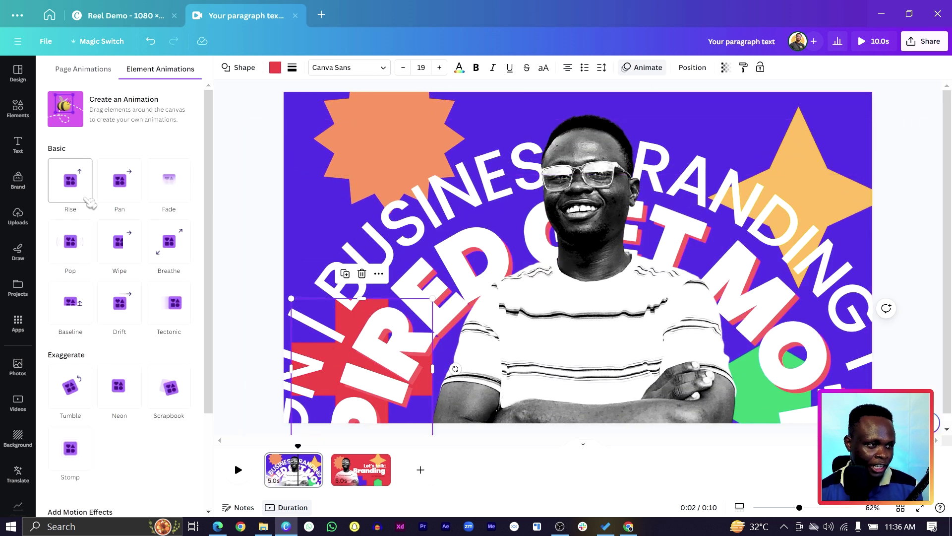
left_click(71, 243)
left_click_drag(97, 375, 51, 373)
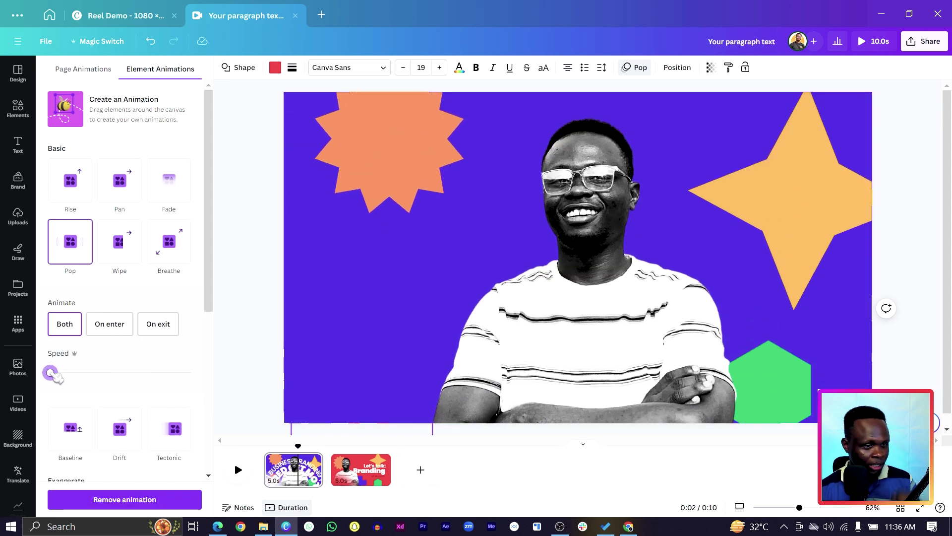
scroll(142, 420, "down", 6)
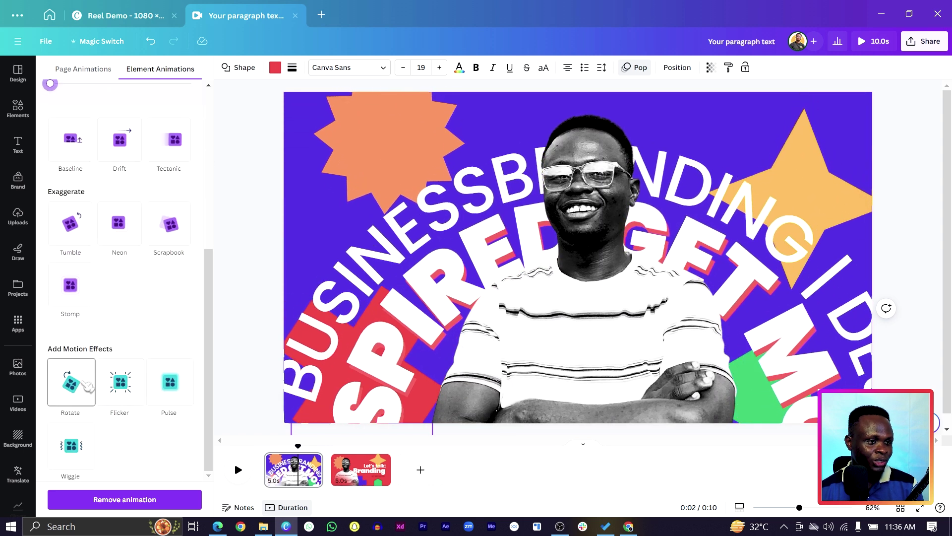
left_click(85, 385)
left_click(102, 434)
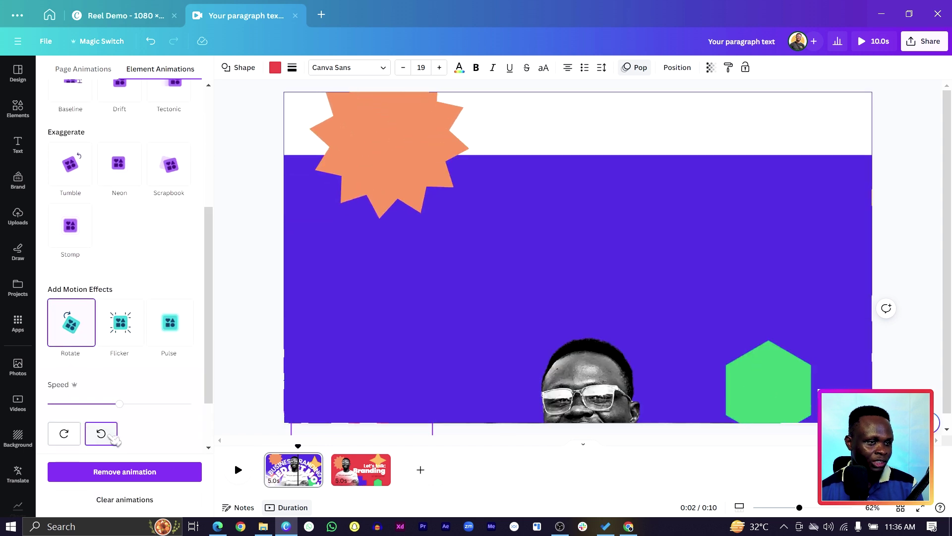
Give the green hexagon a slow Pop animation and add the Pulse motion effect at low intensity
left_click(785, 384)
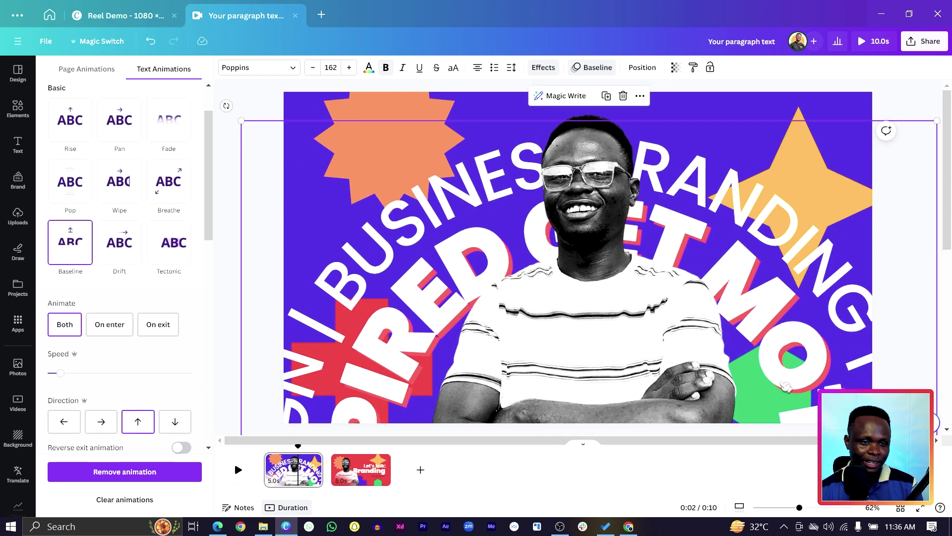
left_click(784, 383)
left_click(71, 246)
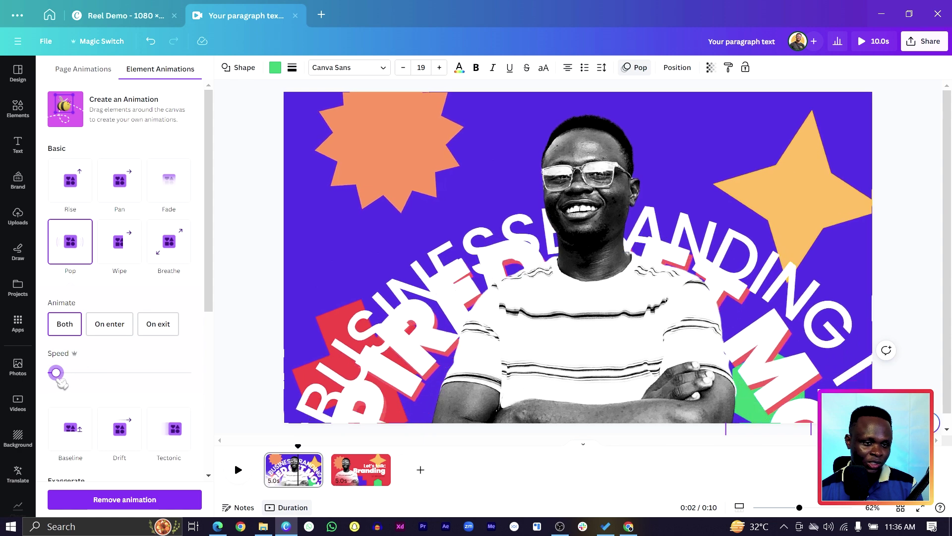
scroll(124, 386, "down", 6)
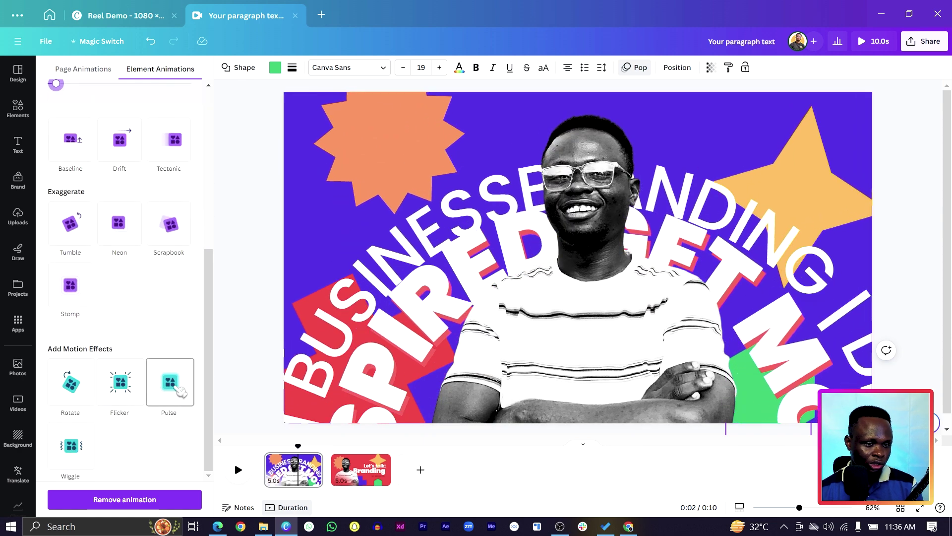
left_click(180, 390)
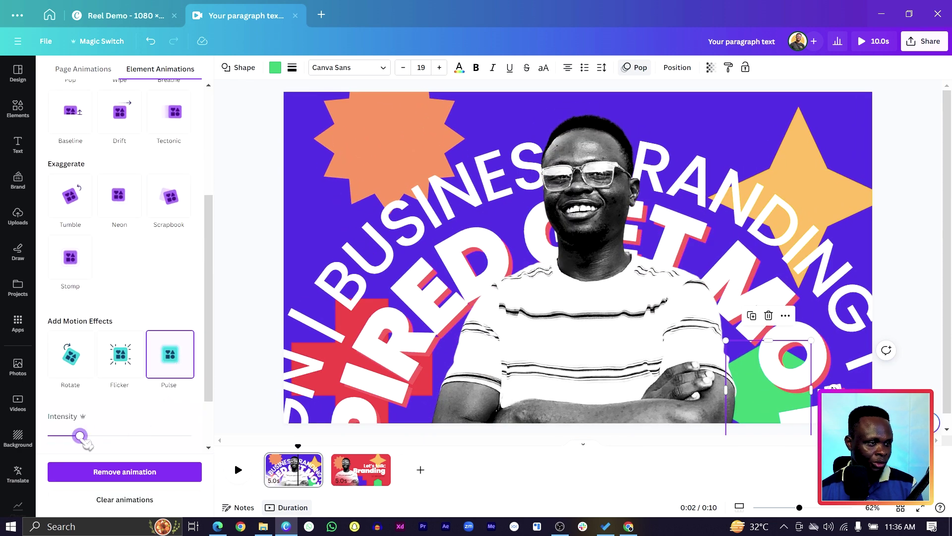
left_click_drag(81, 437, 65, 436)
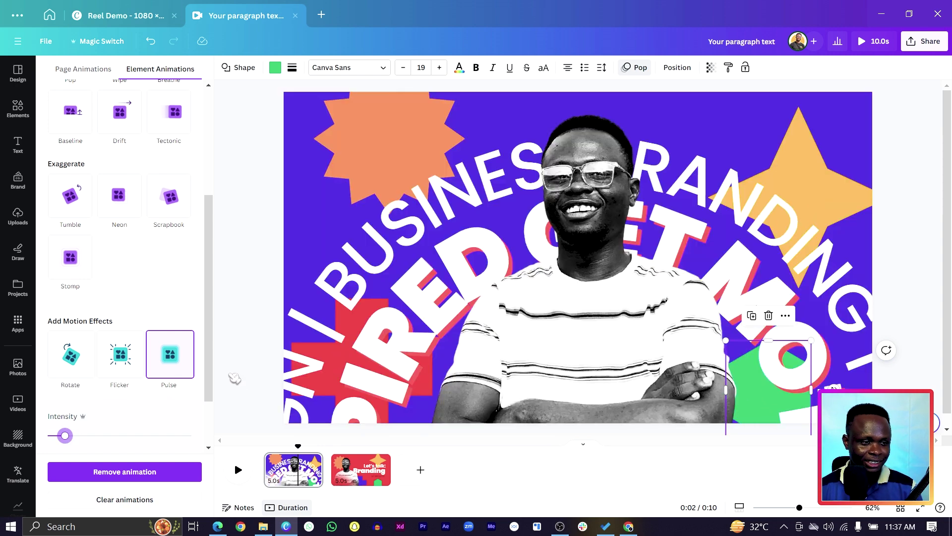
Add a transition between the two pages, trying Match & Move before choosing Flow
mouse_move(333, 476)
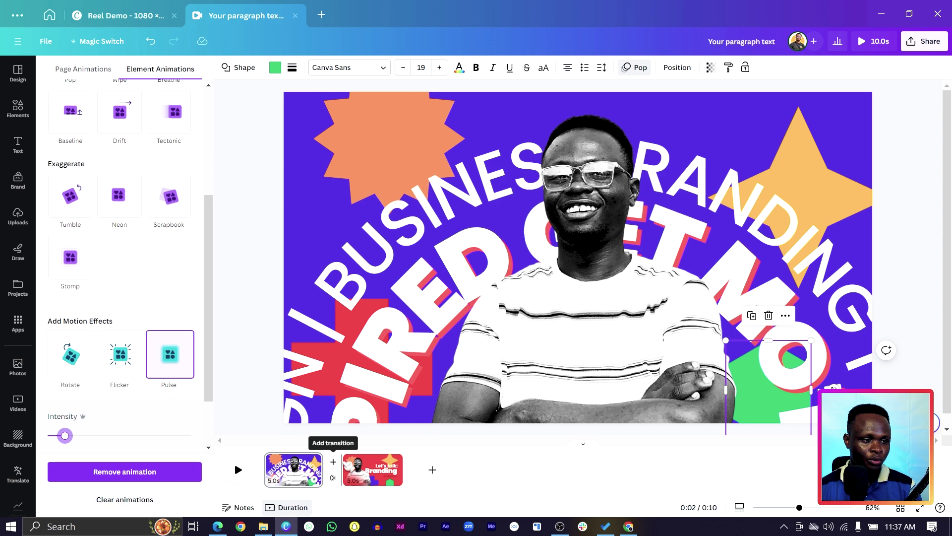
left_click(338, 479)
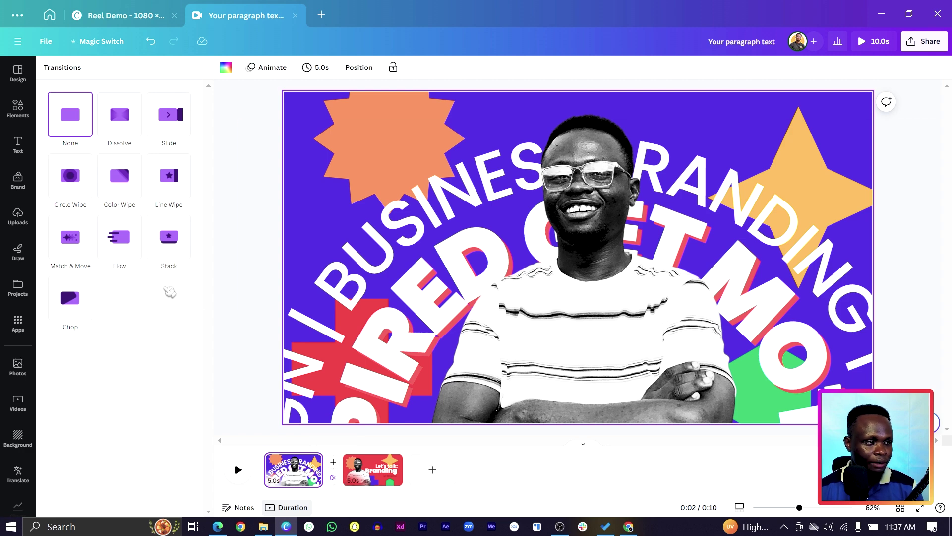
left_click(70, 238)
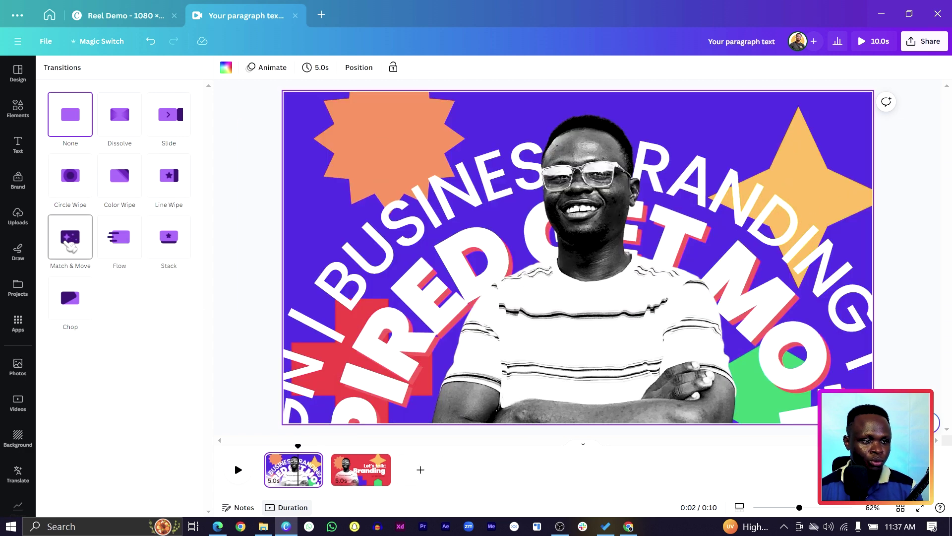
left_click(70, 242)
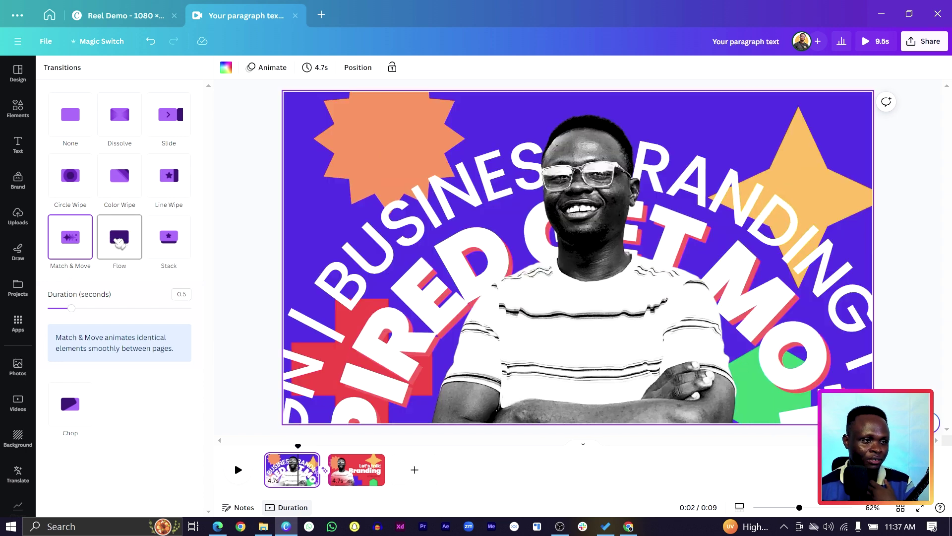
left_click(119, 242)
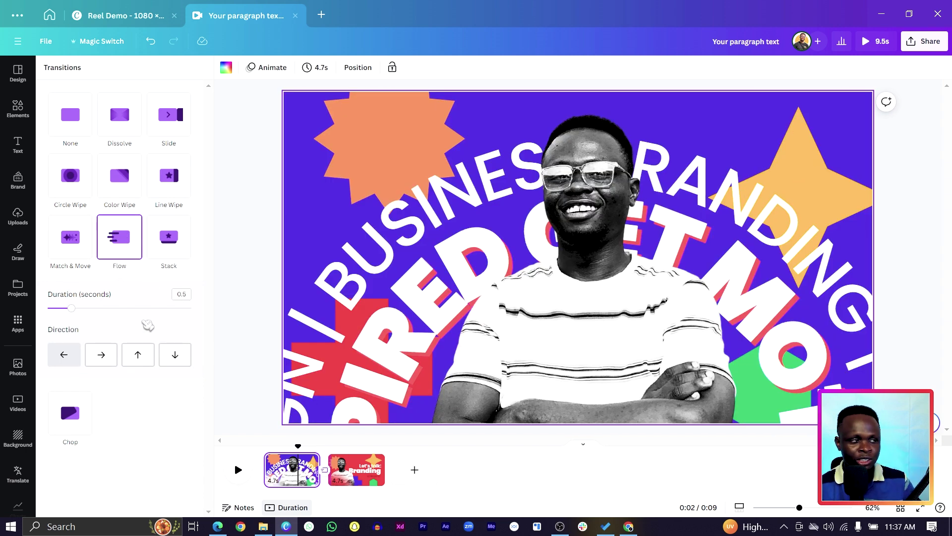
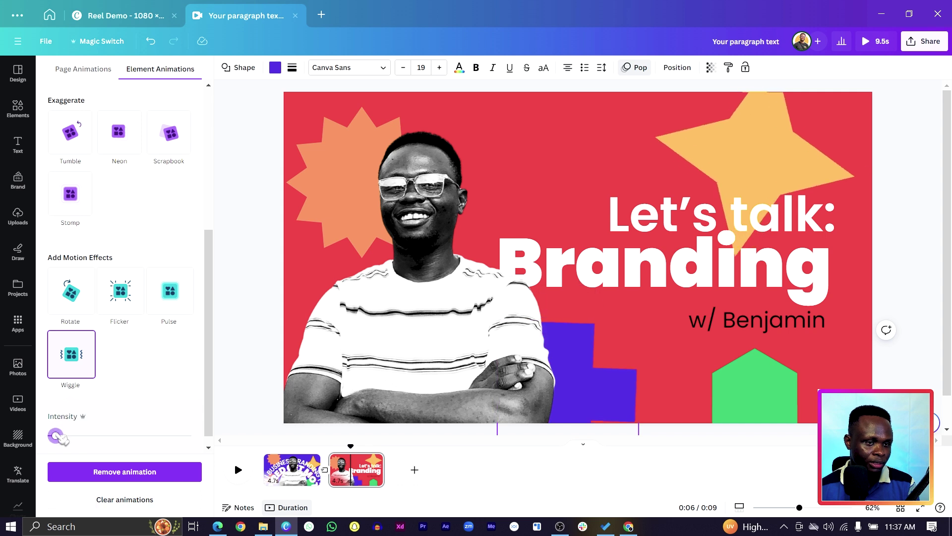
Apply a slow Pop animation on enter to the red page's orange starburst and add a counterclockwise Rotate motion effect
left_click(359, 146)
left_click(359, 146)
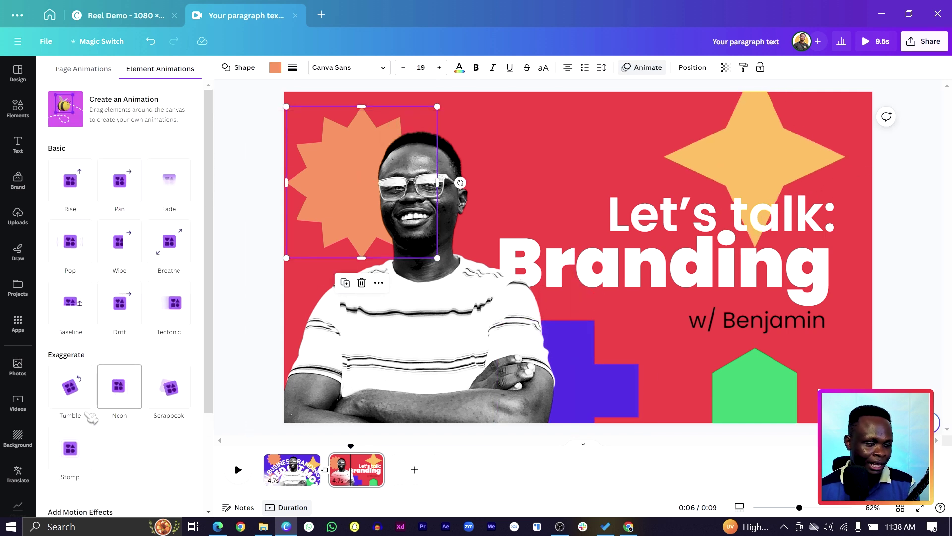
left_click(74, 252)
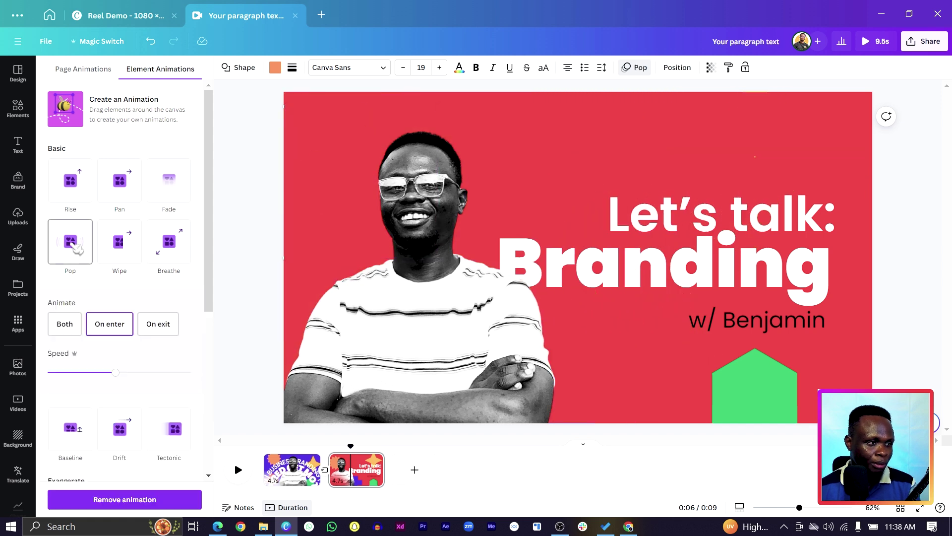
left_click_drag(73, 373, 62, 373)
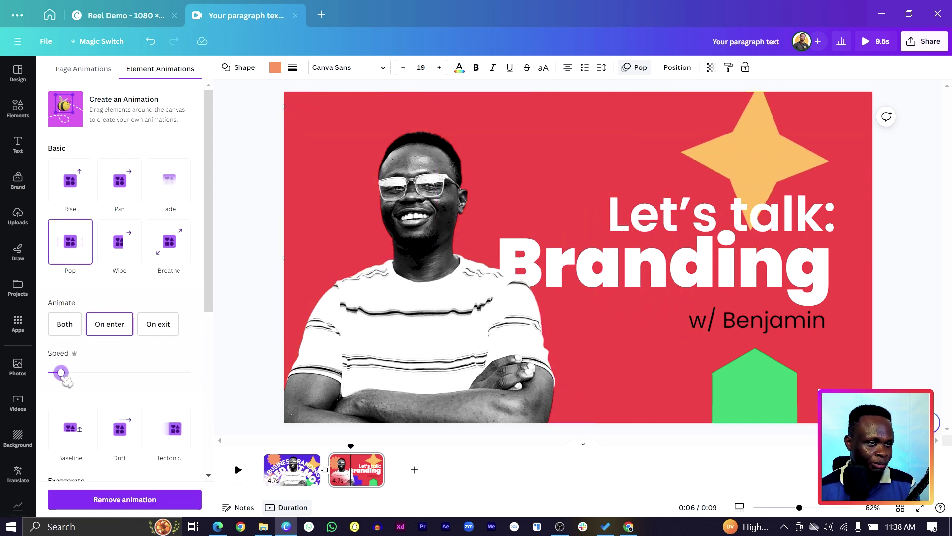
scroll(64, 380, "down", 6)
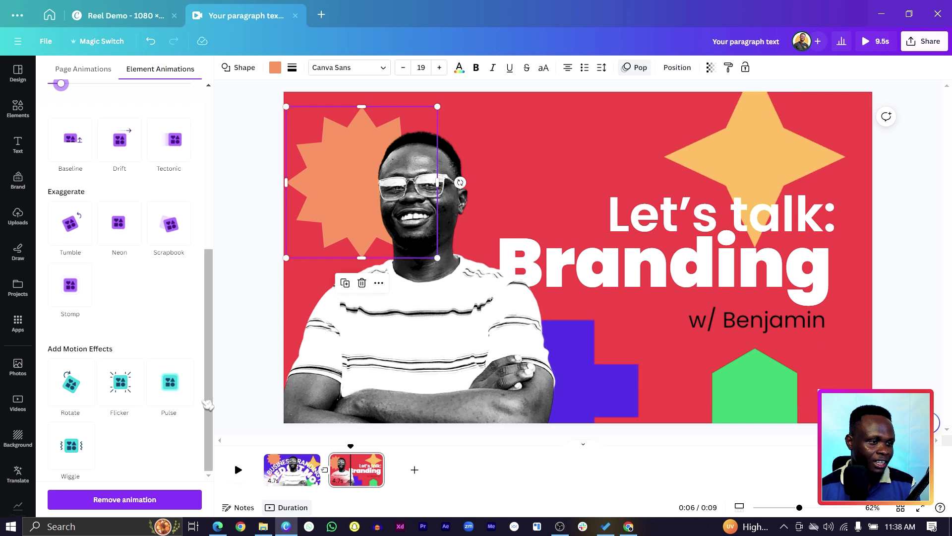
left_click(76, 392)
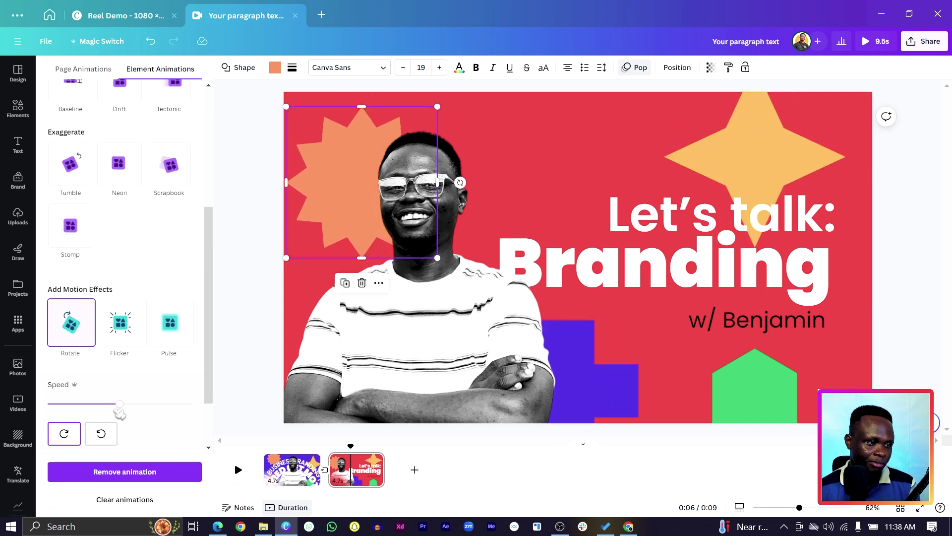
left_click(109, 439)
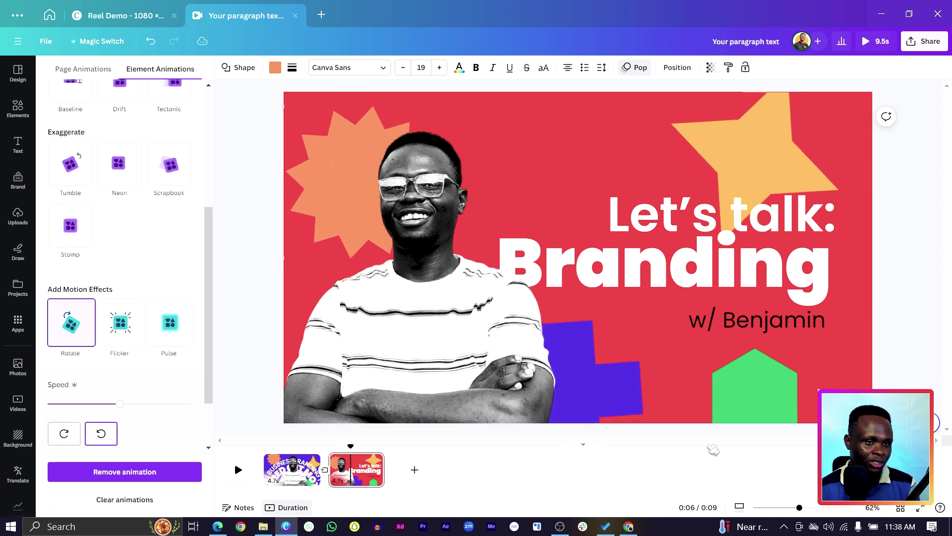
Give the red page's green hexagon a slow Pop animation on enter and add the Pulse motion effect at low intensity
left_click(752, 416)
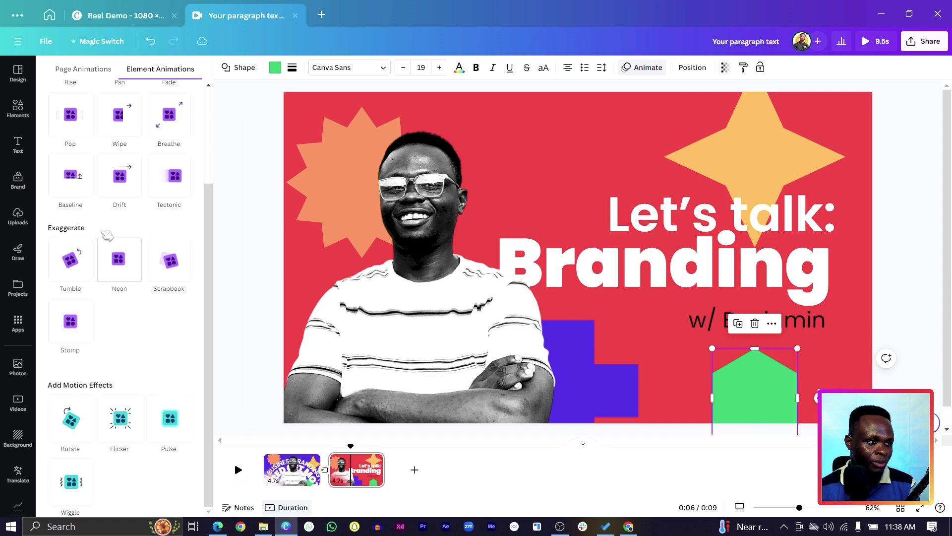
left_click(64, 133)
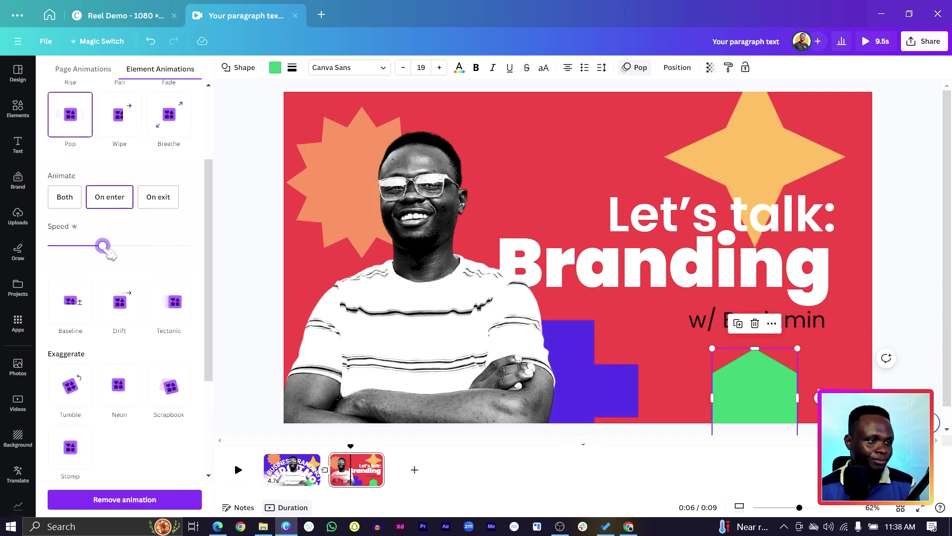
left_click_drag(73, 248, 59, 246)
scroll(79, 297, "down", 3)
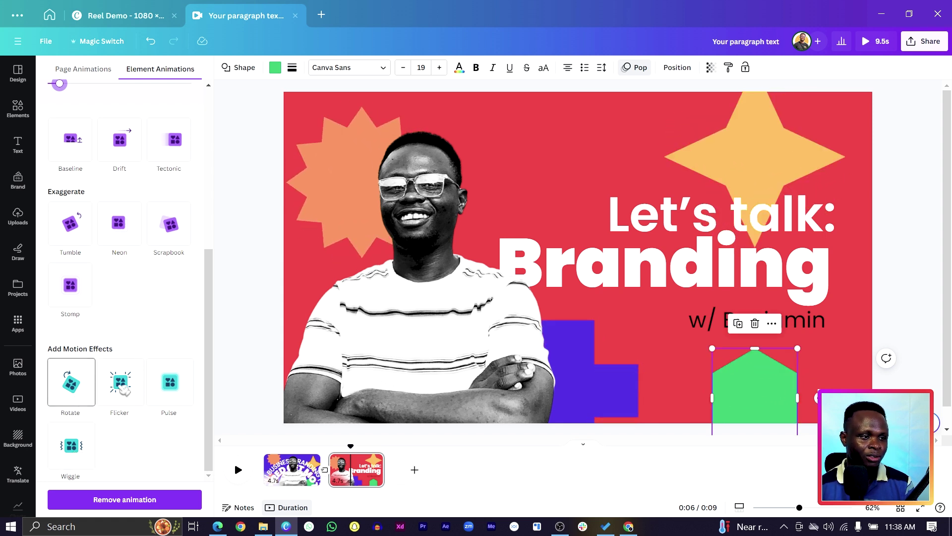
left_click(170, 385)
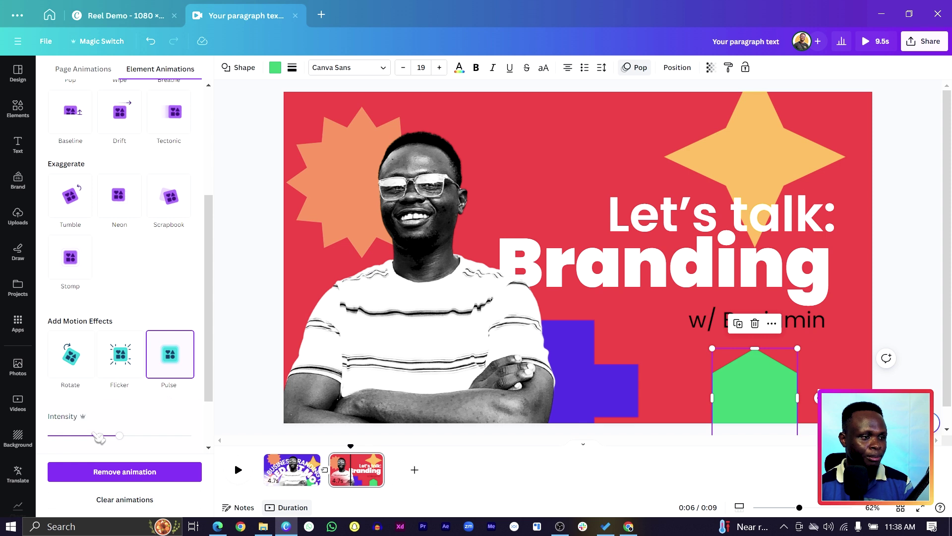
left_click_drag(98, 437, 60, 436)
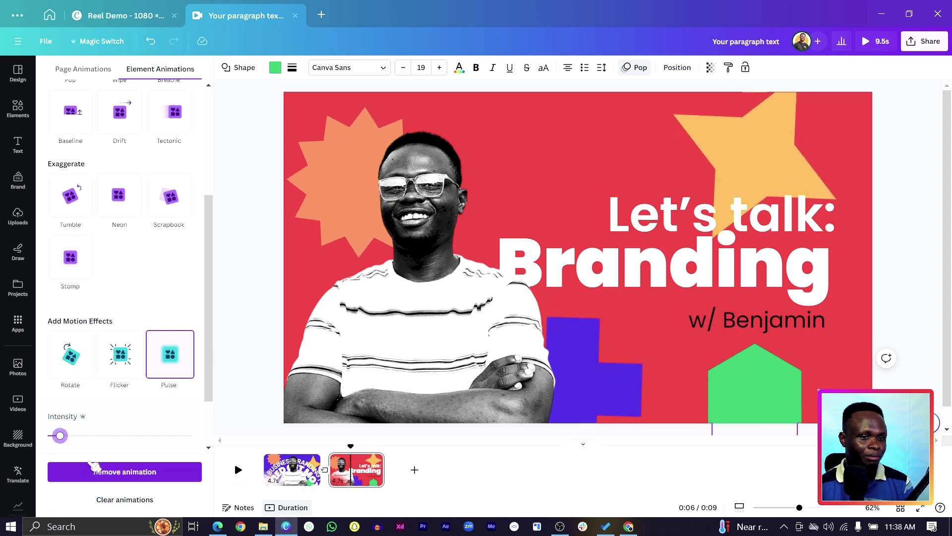
Move the violet cross behind the man's arm at the page's lower left edge and center the orange starburst behind his head
left_click(607, 392)
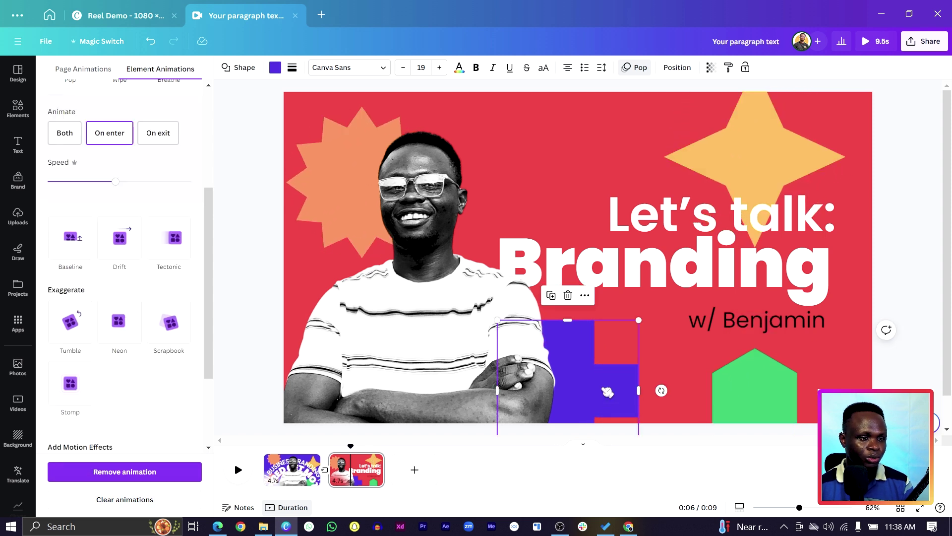
left_click_drag(607, 392, 372, 356)
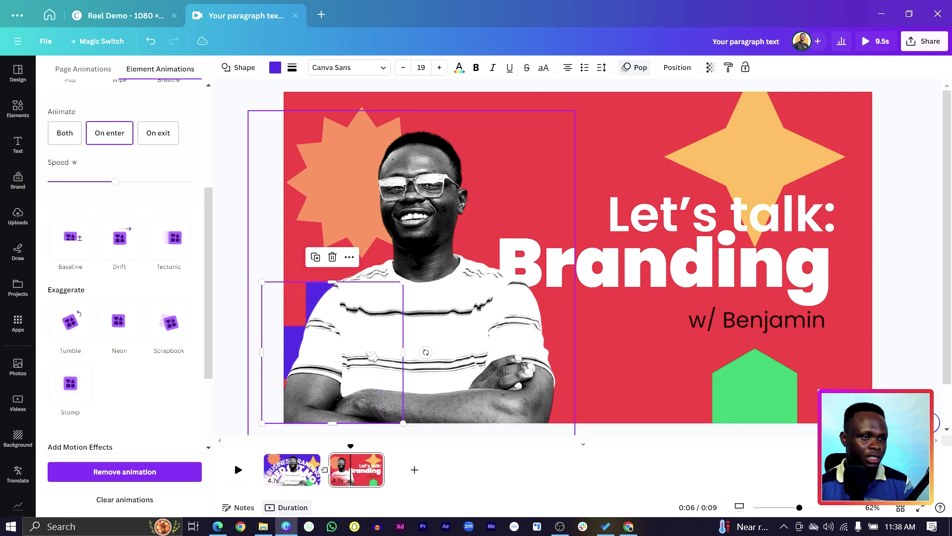
left_click(330, 141)
left_click(330, 141)
left_click_drag(330, 141, 393, 98)
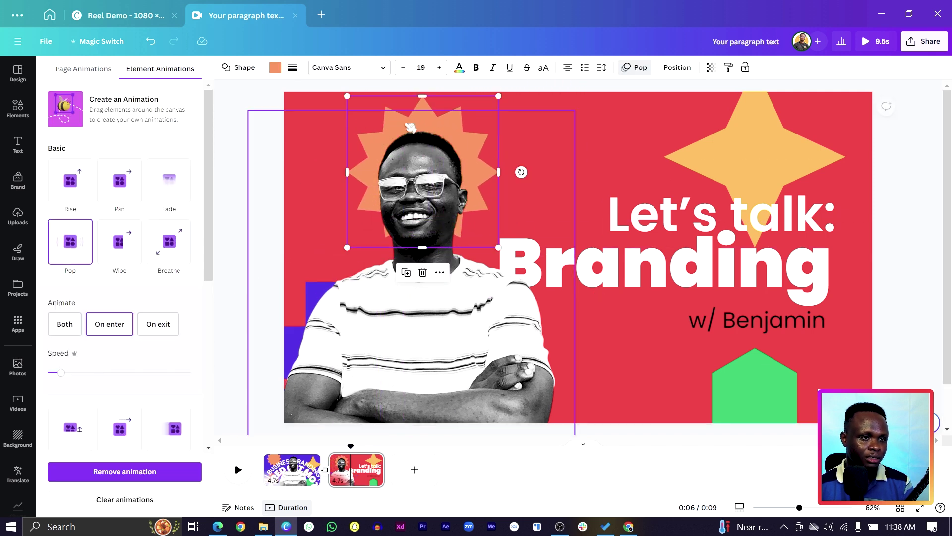
Apply the Ascend text animation to "Let's talk:", "Branding" and the presenter-name line on the red page
left_click(754, 231)
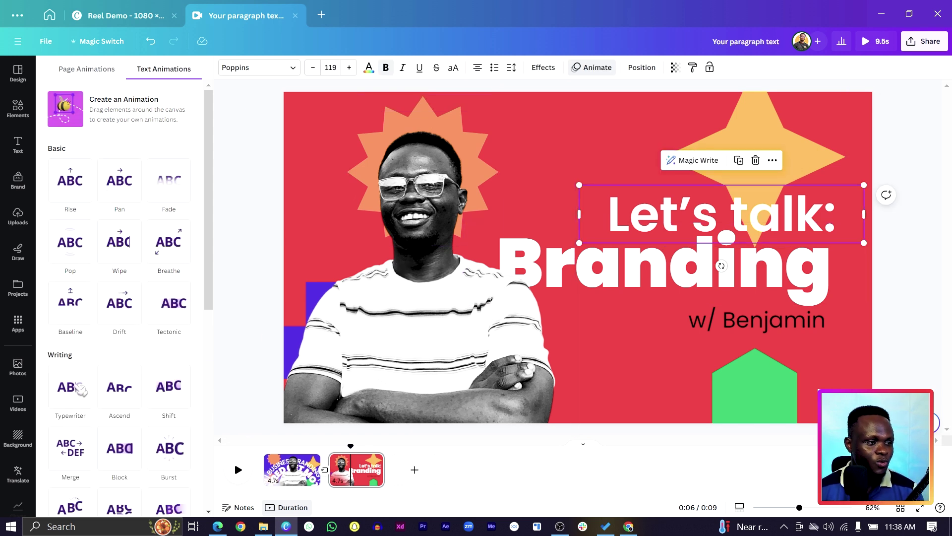
scroll(82, 389, "down", 3)
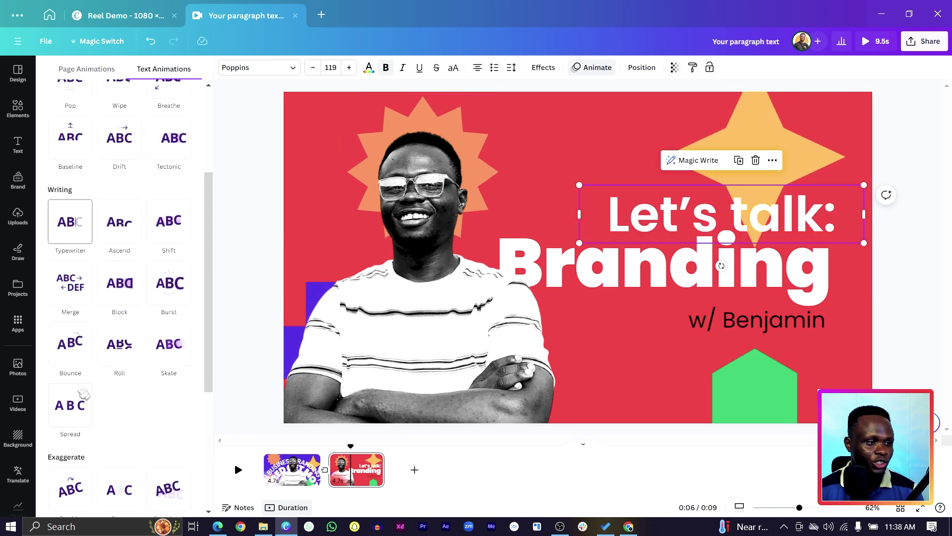
left_click(139, 225)
left_click(673, 291)
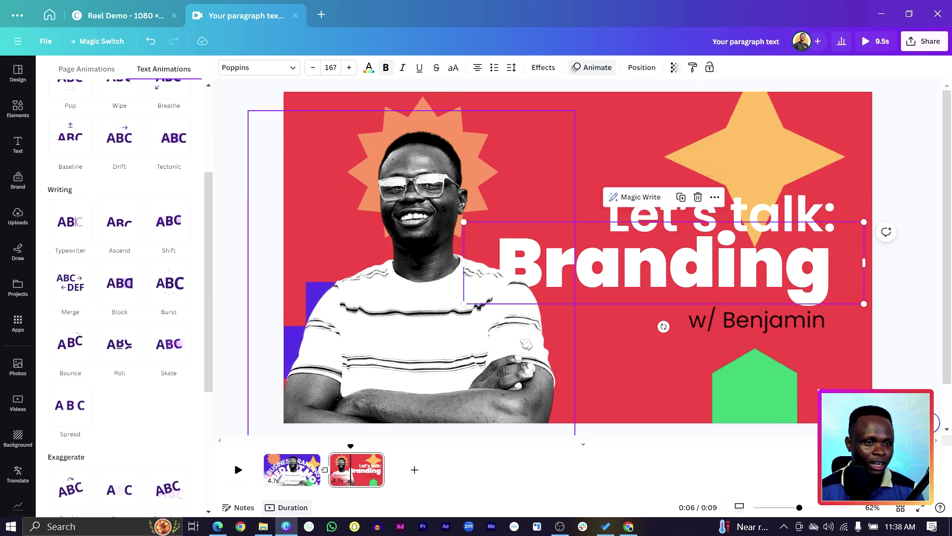
left_click(130, 237)
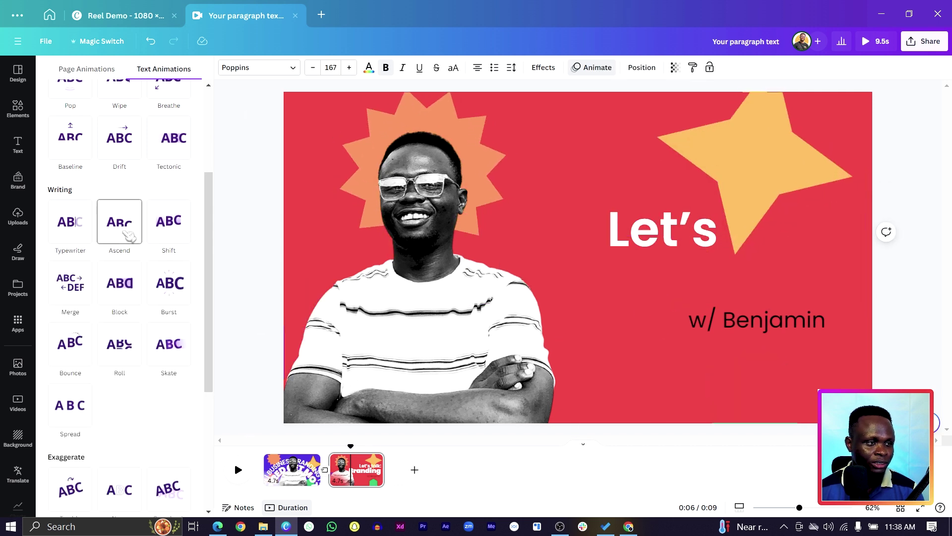
left_click(775, 317)
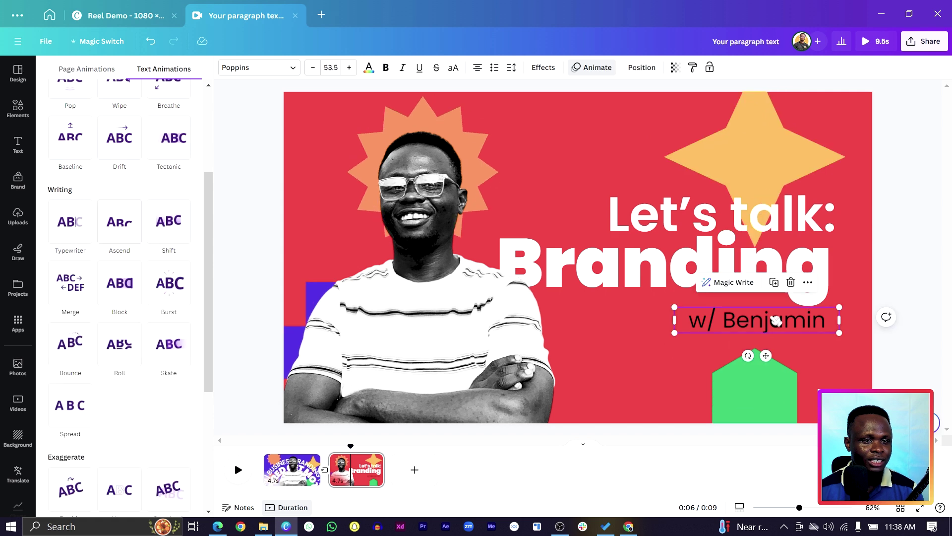
left_click(116, 225)
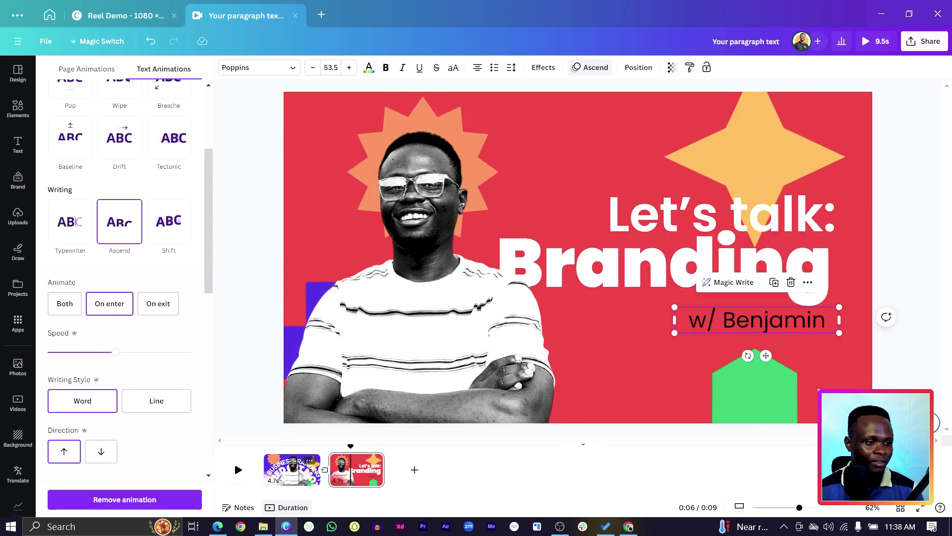
Preview the whole two-page video in the full-screen player from the violet page, and close the preview
left_click(299, 469)
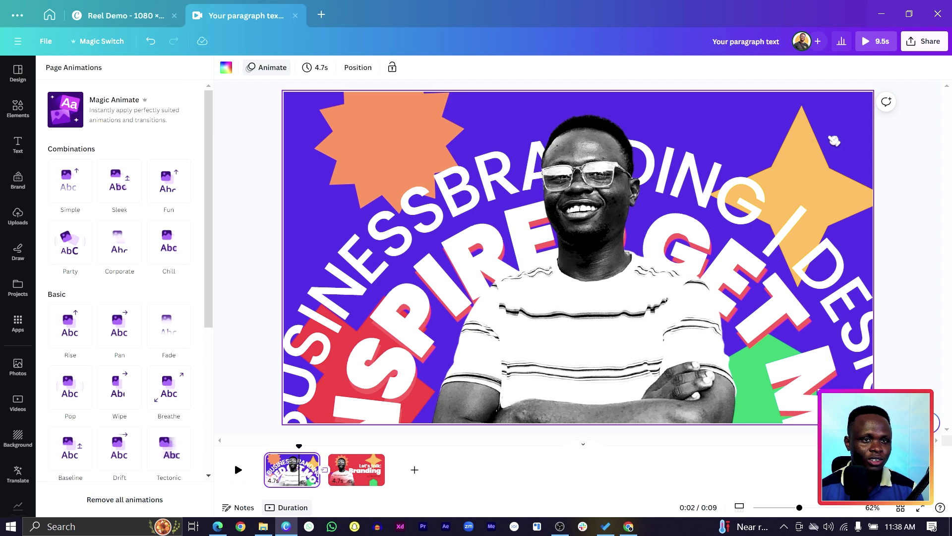
left_click(881, 45)
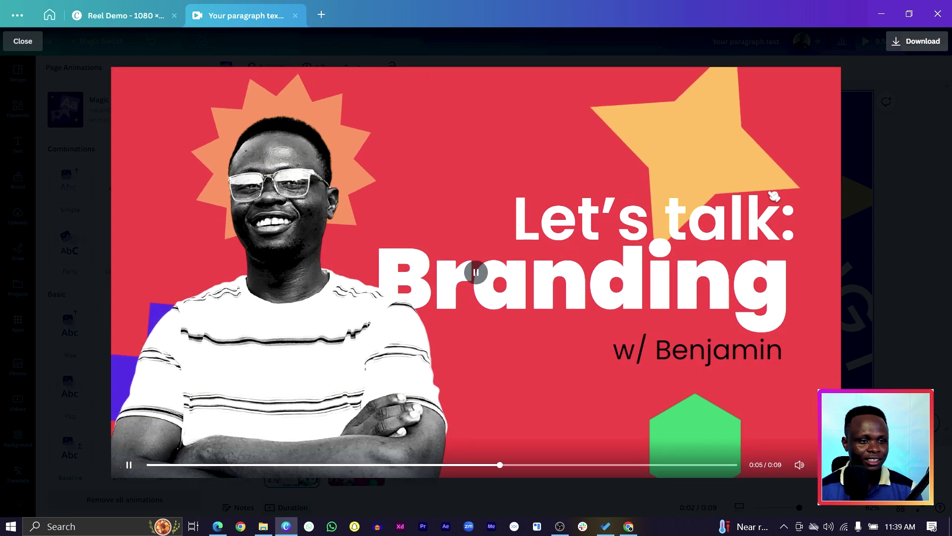
left_click(52, 213)
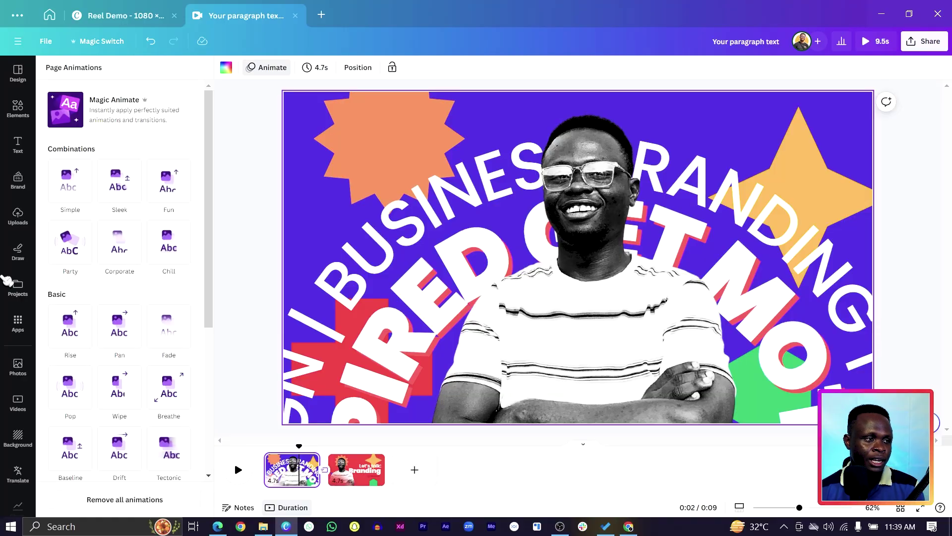
Browse the audio library, audition tracks and add the Upbeat Fitness track beneath the pages on the timeline
left_click(18, 106)
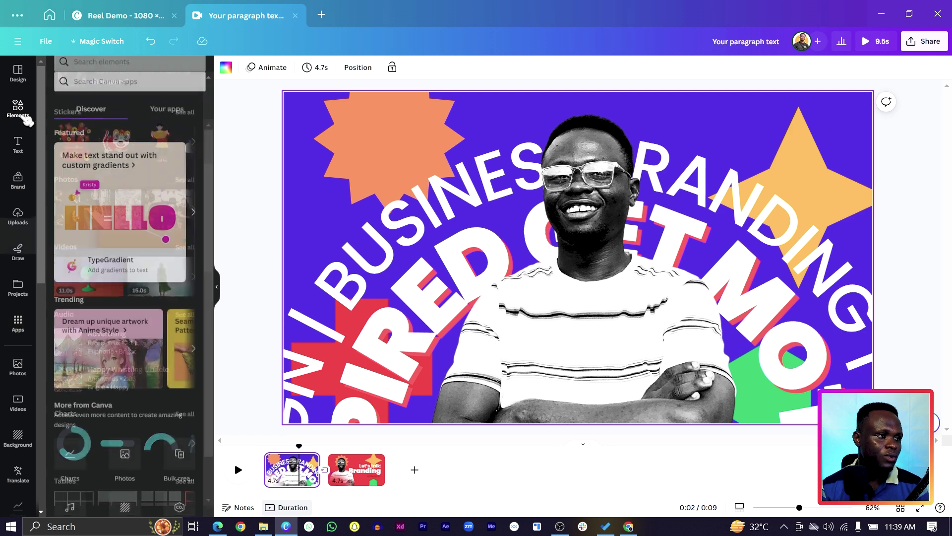
scroll(89, 216, "down", 3)
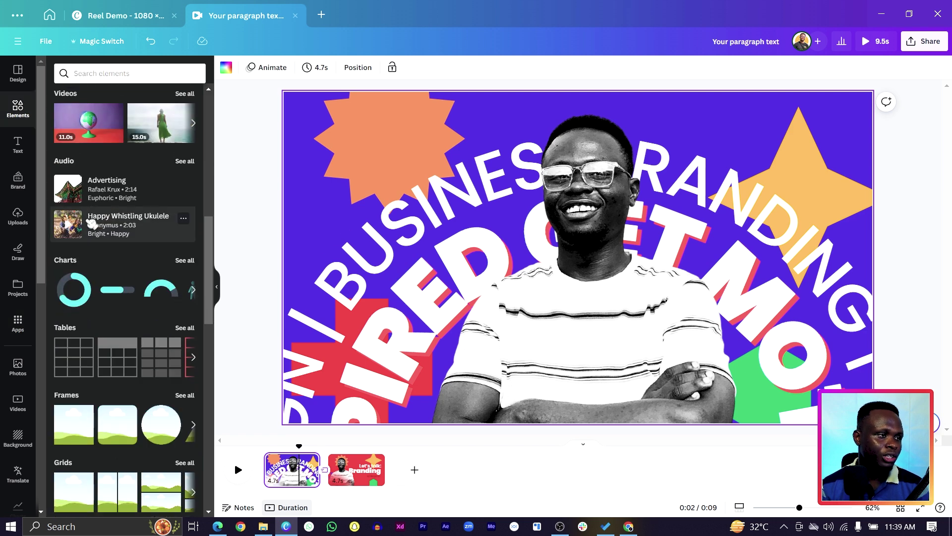
left_click(191, 163)
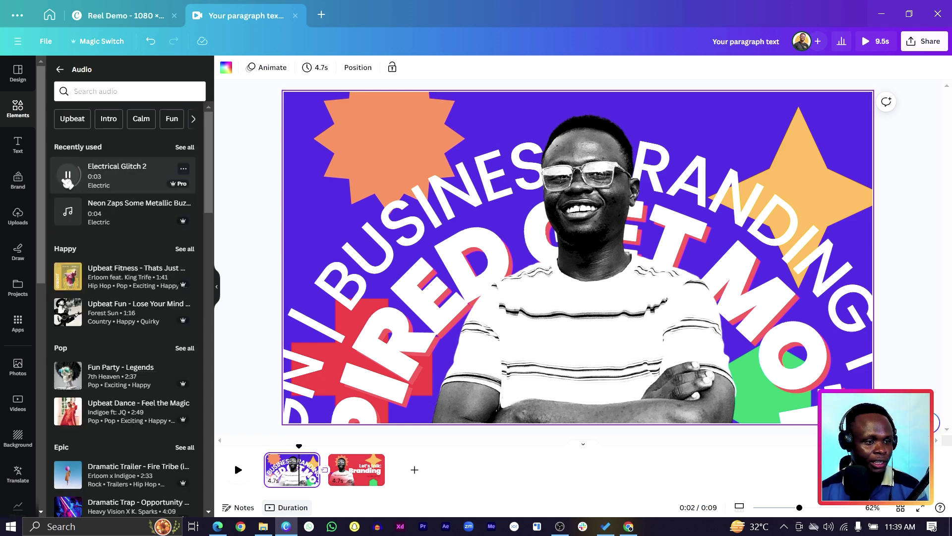
left_click(73, 212)
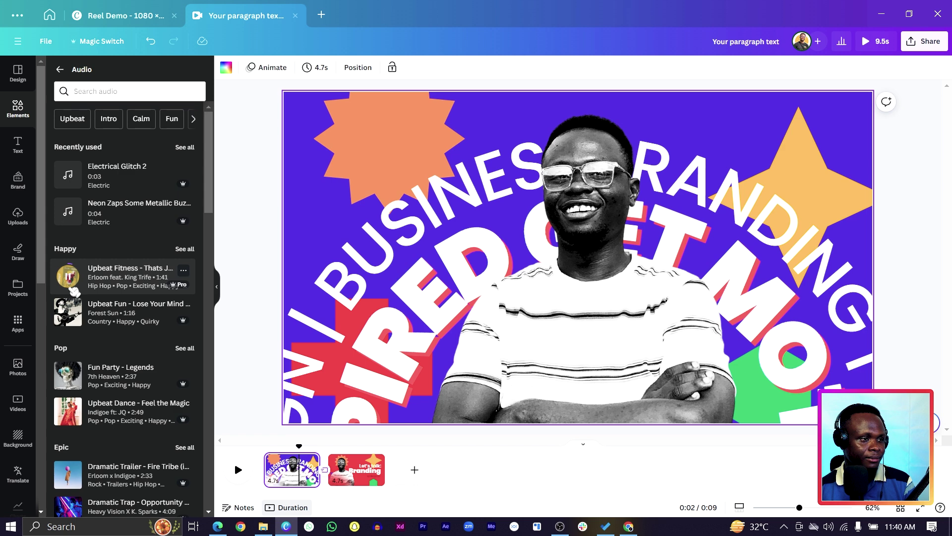
left_click_drag(89, 283, 297, 489)
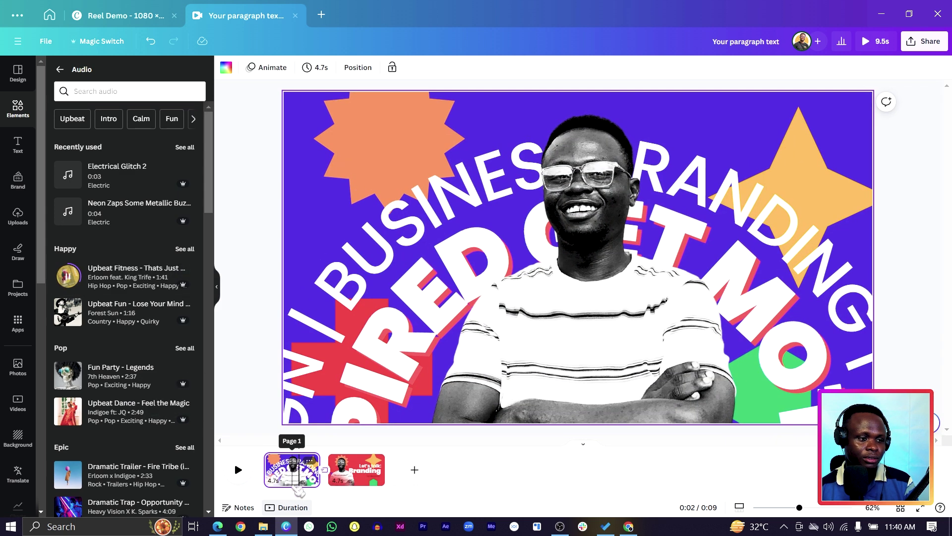
left_click_drag(81, 271, 297, 489)
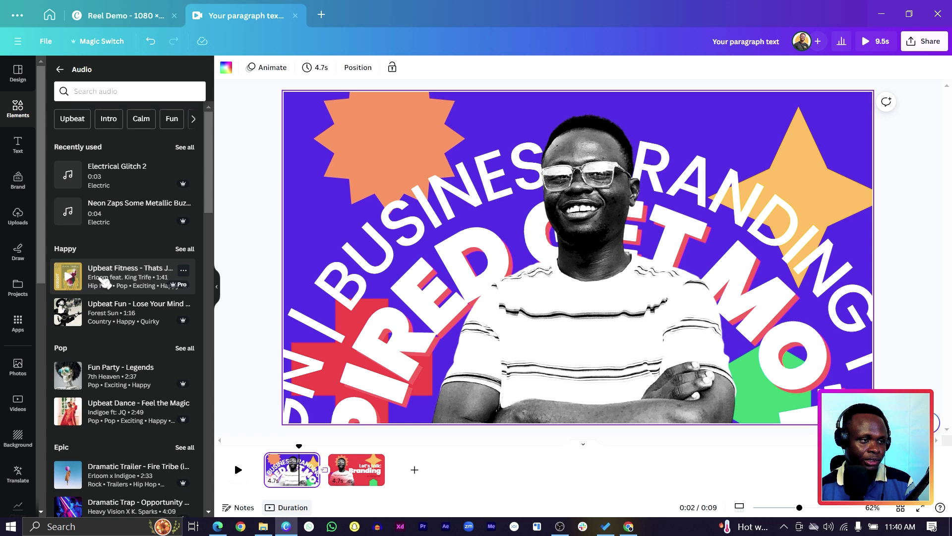
left_click_drag(105, 281, 282, 476)
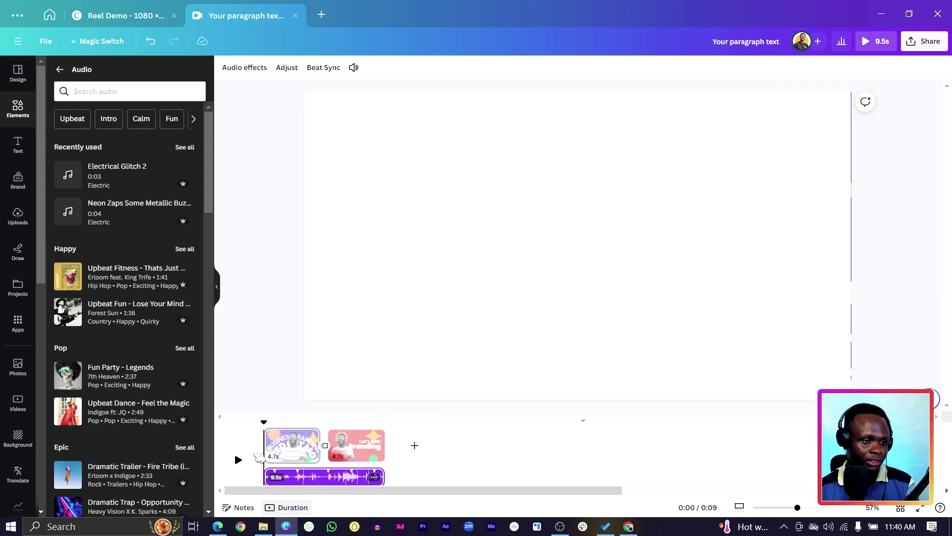
Play the video with the music and shift the track within its clip to use a different section of the song
left_click(239, 460)
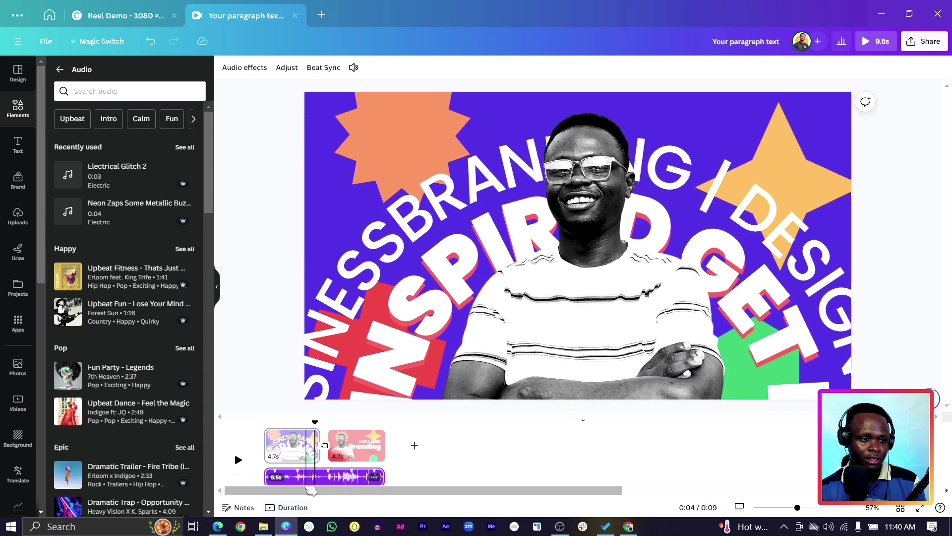
key("space")
mouse_move(292, 477)
left_mouse_down()
mouse_move(325, 478)
mouse_move(291, 480)
left_mouse_up()
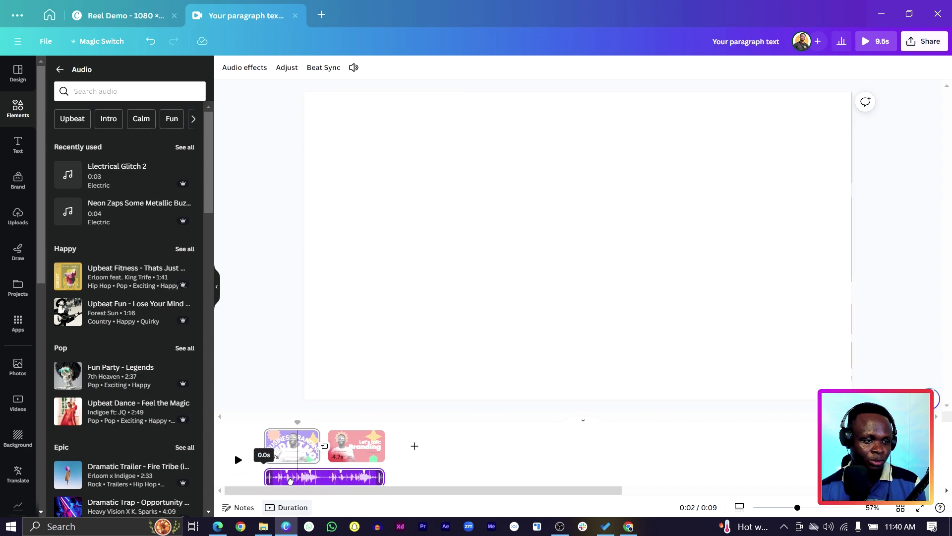
key("space")
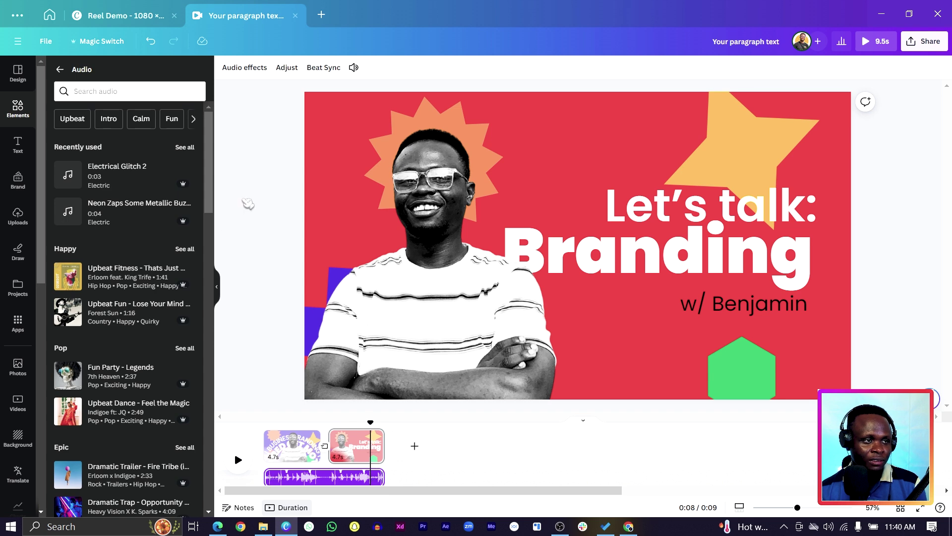
Set the music track's fade out to 2.0 s and play the video from the start to hear it
left_click(253, 68)
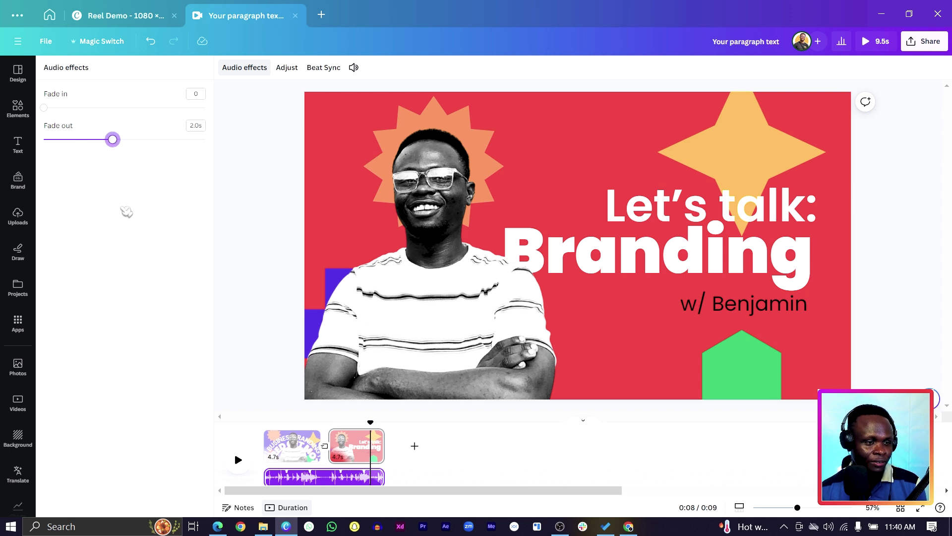
left_click_drag(355, 429, 233, 449)
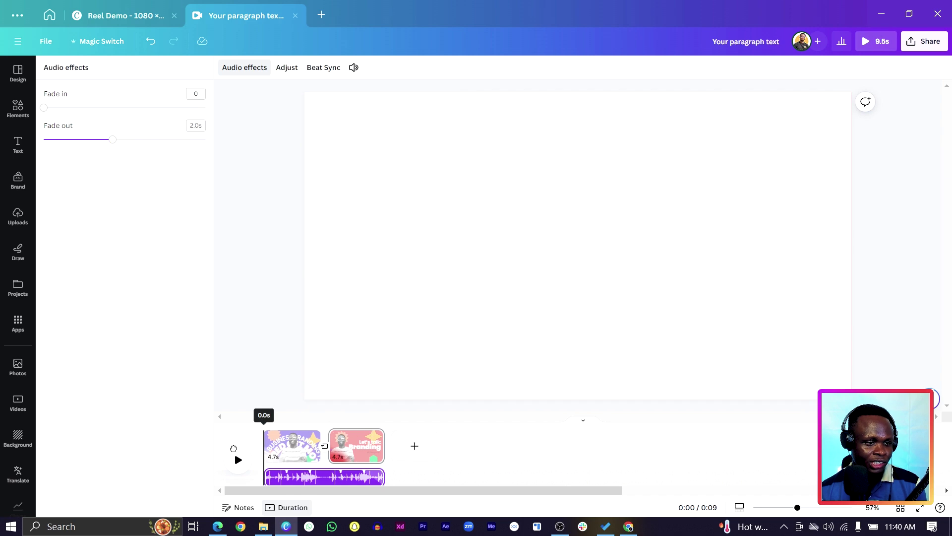
left_click(238, 459)
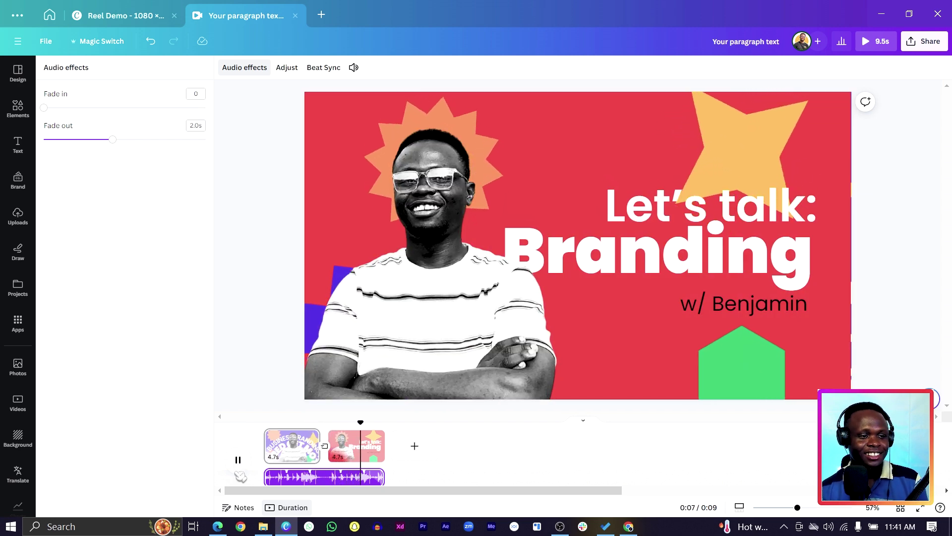
key("space")
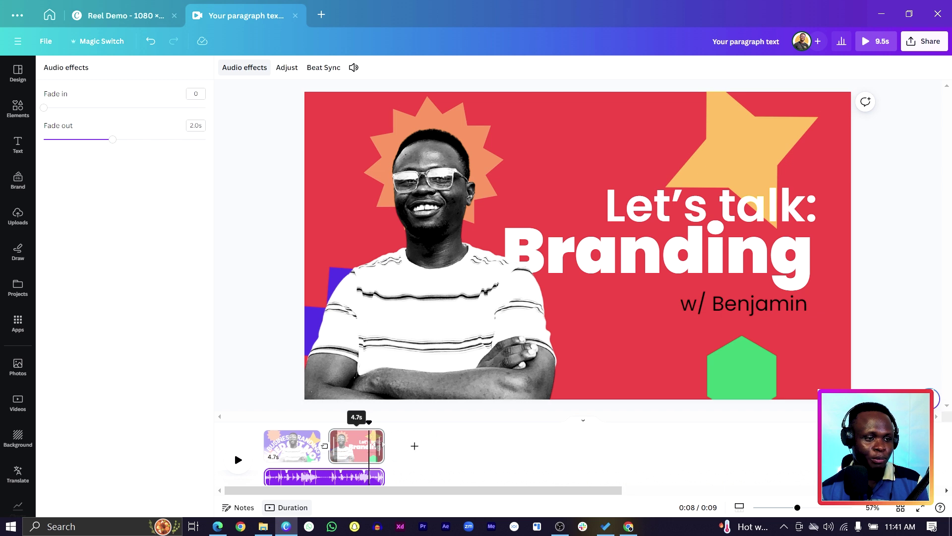
Shorten the red page's duration to 3.4 s and play the video again from the start
key("Escape")
left_click_drag(369, 445, 369, 446)
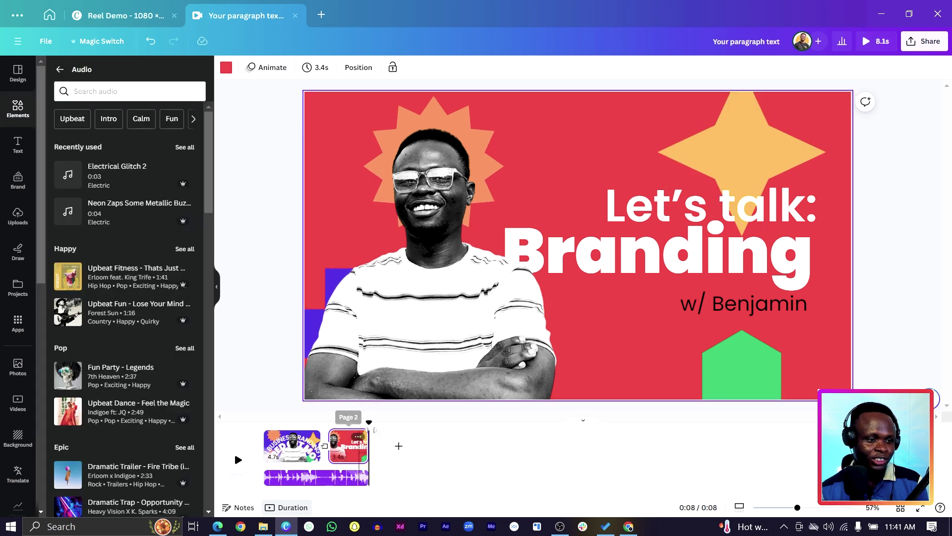
left_click(255, 443)
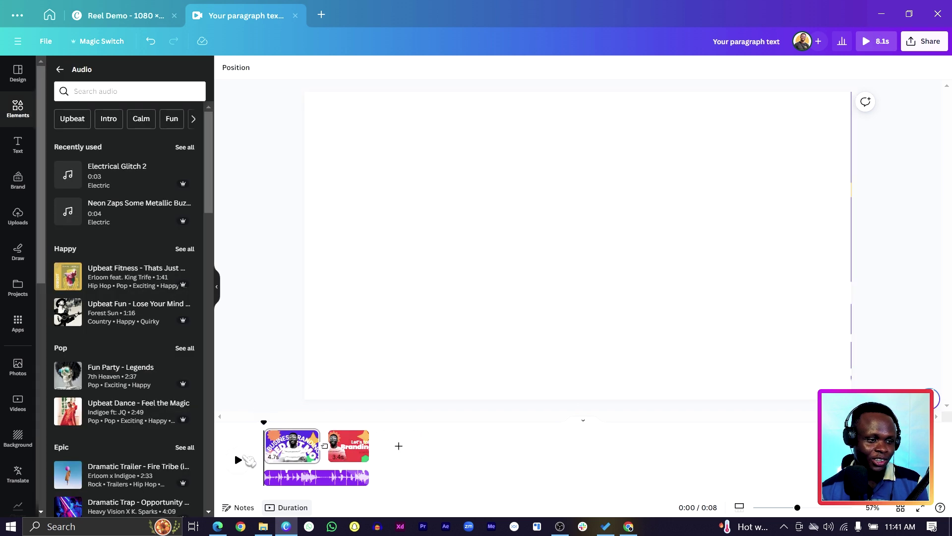
left_click(239, 459)
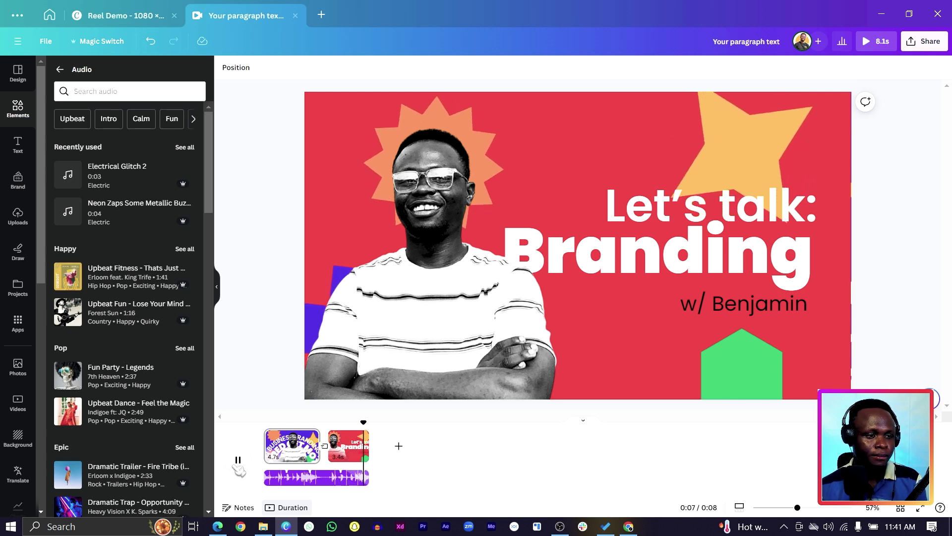
Reset the music track's fade out to 0 and replay the video from the start
left_click(361, 479)
left_click(229, 72)
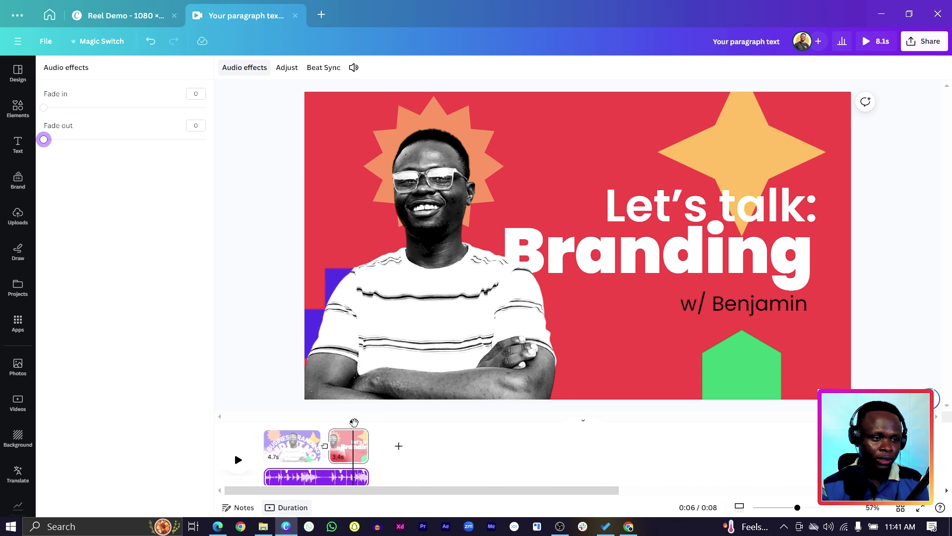
left_click(238, 460)
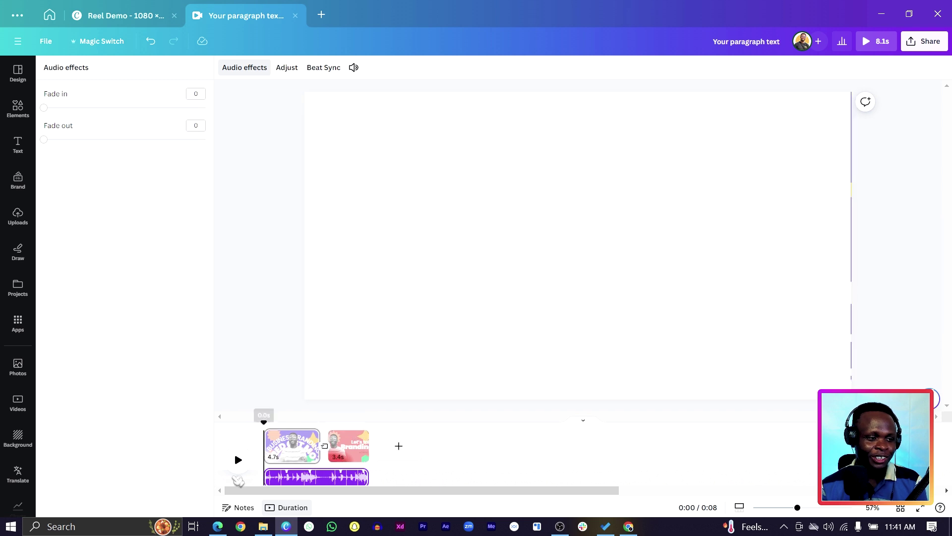
left_click(239, 462)
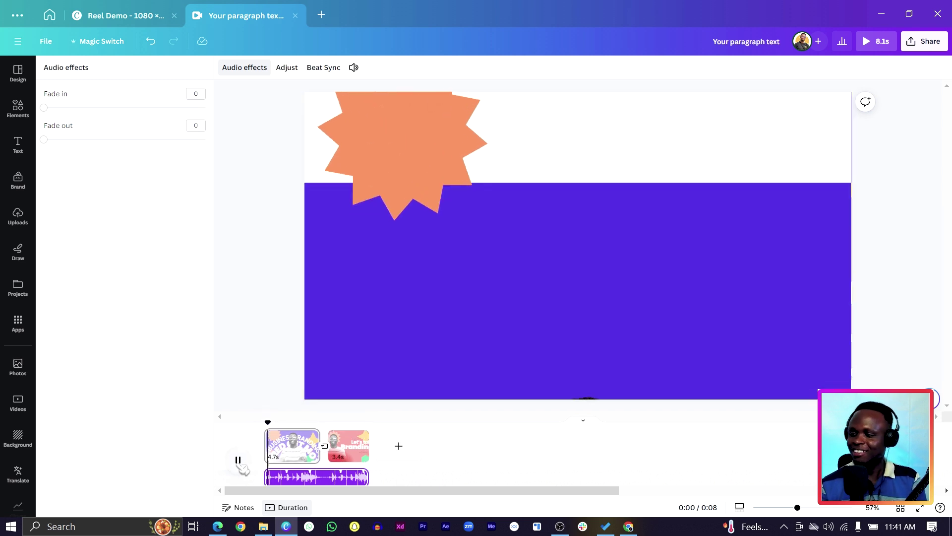